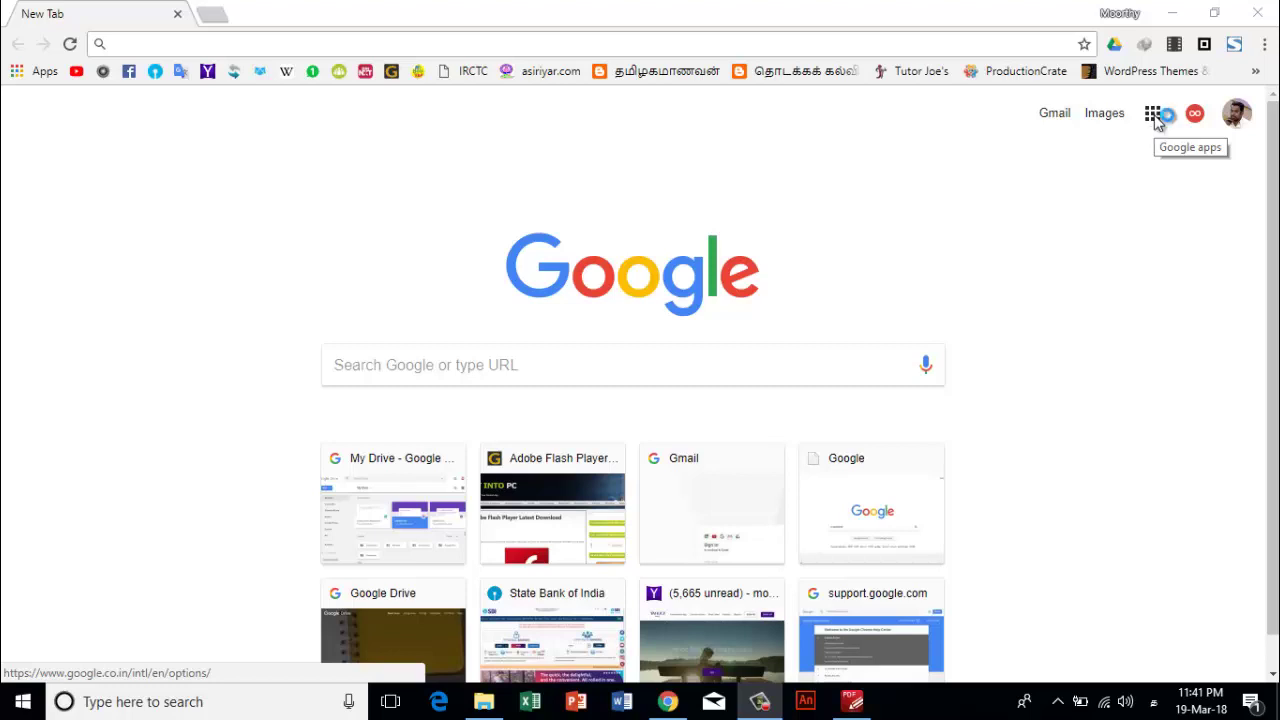
- Open Google Drive's My Drive and reveal Google Forms under New > More
click(1153, 116)
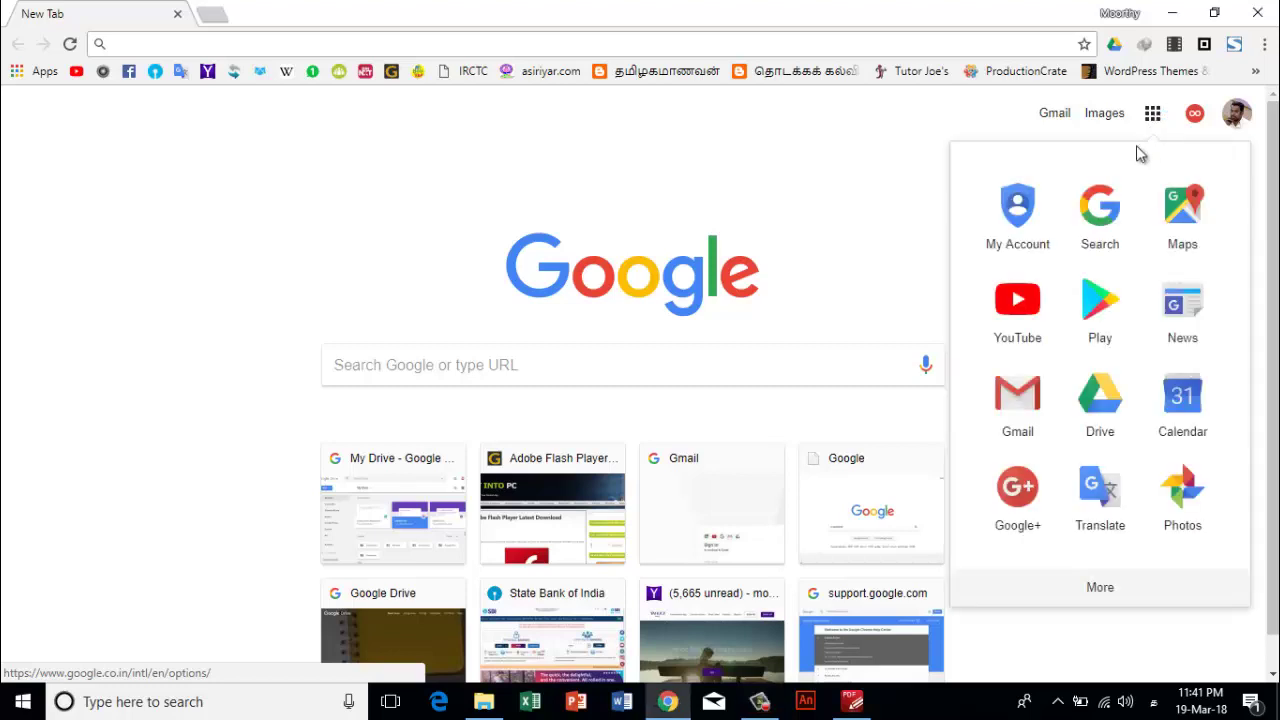
click(1113, 400)
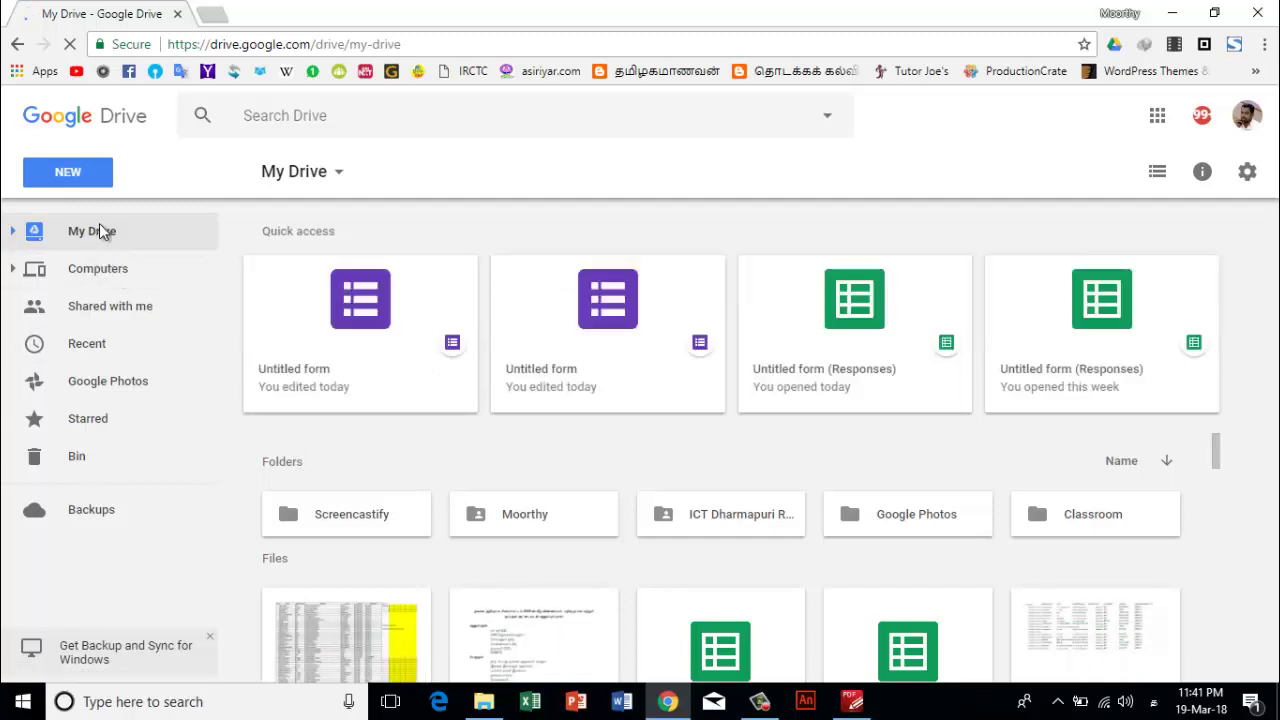
click(70, 176)
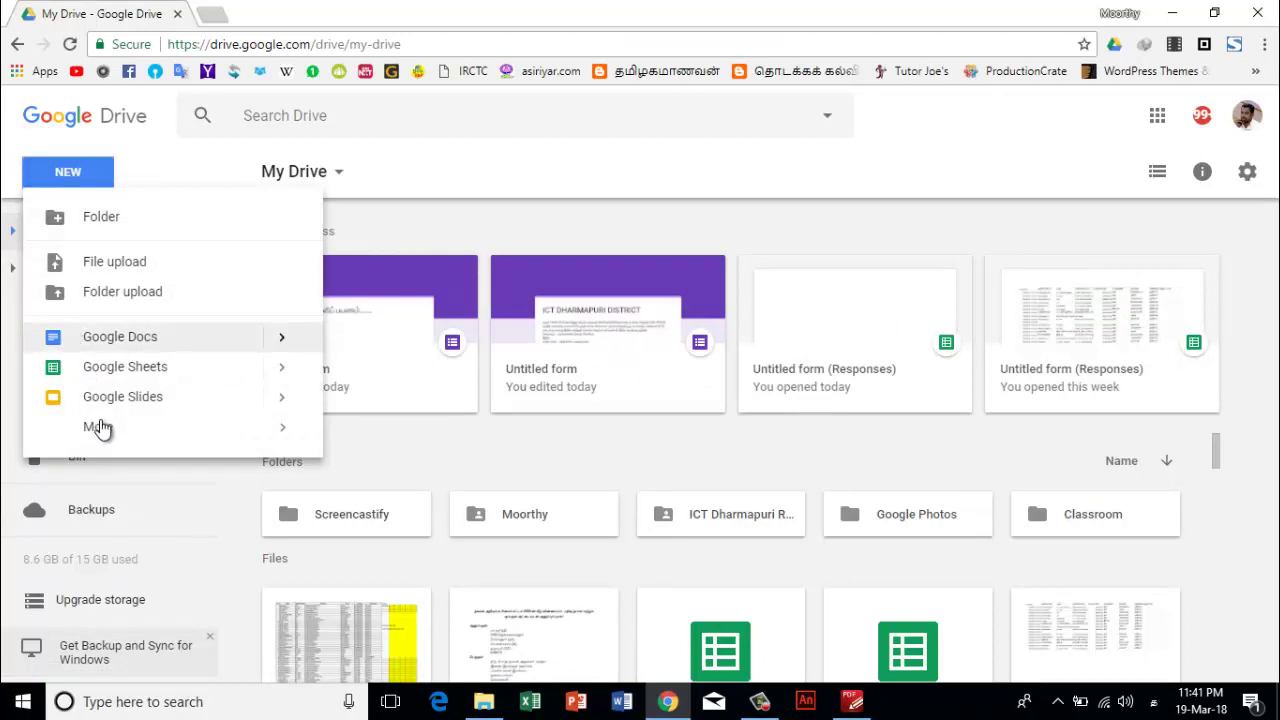
mouse_move(103, 430)
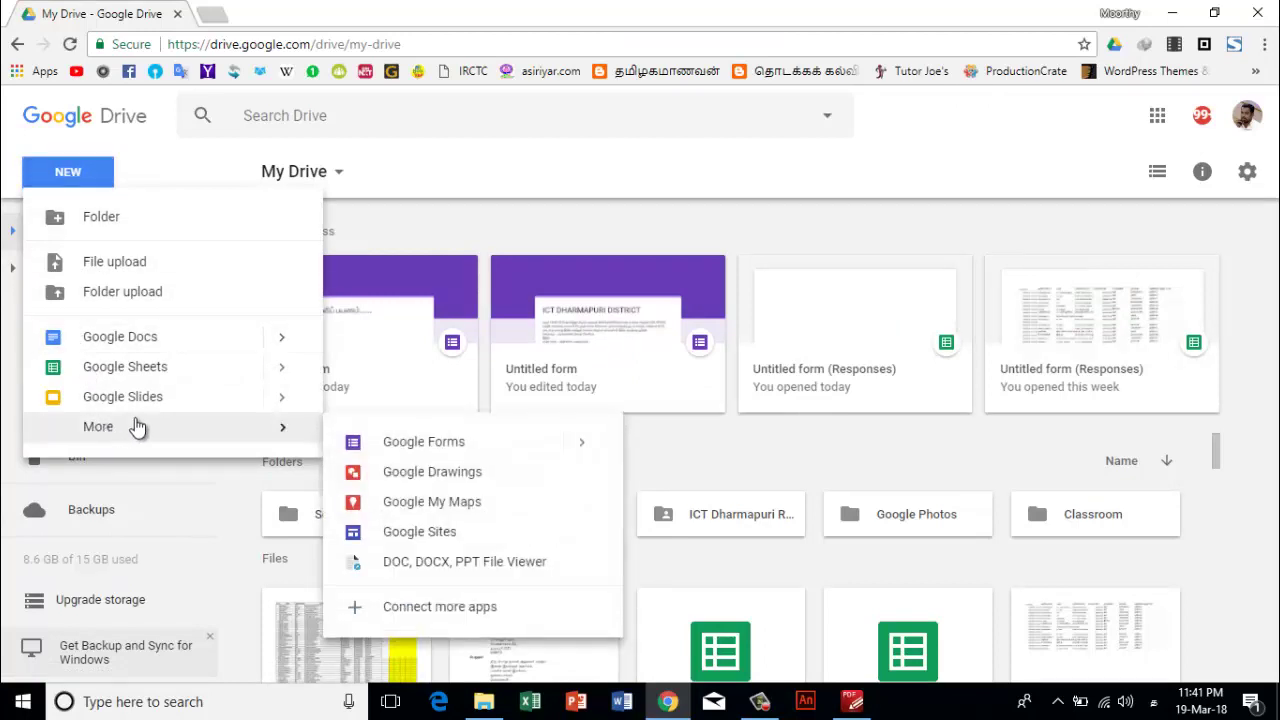
- Create a blank Google Form and select its 'Untitled form' title
click(418, 447)
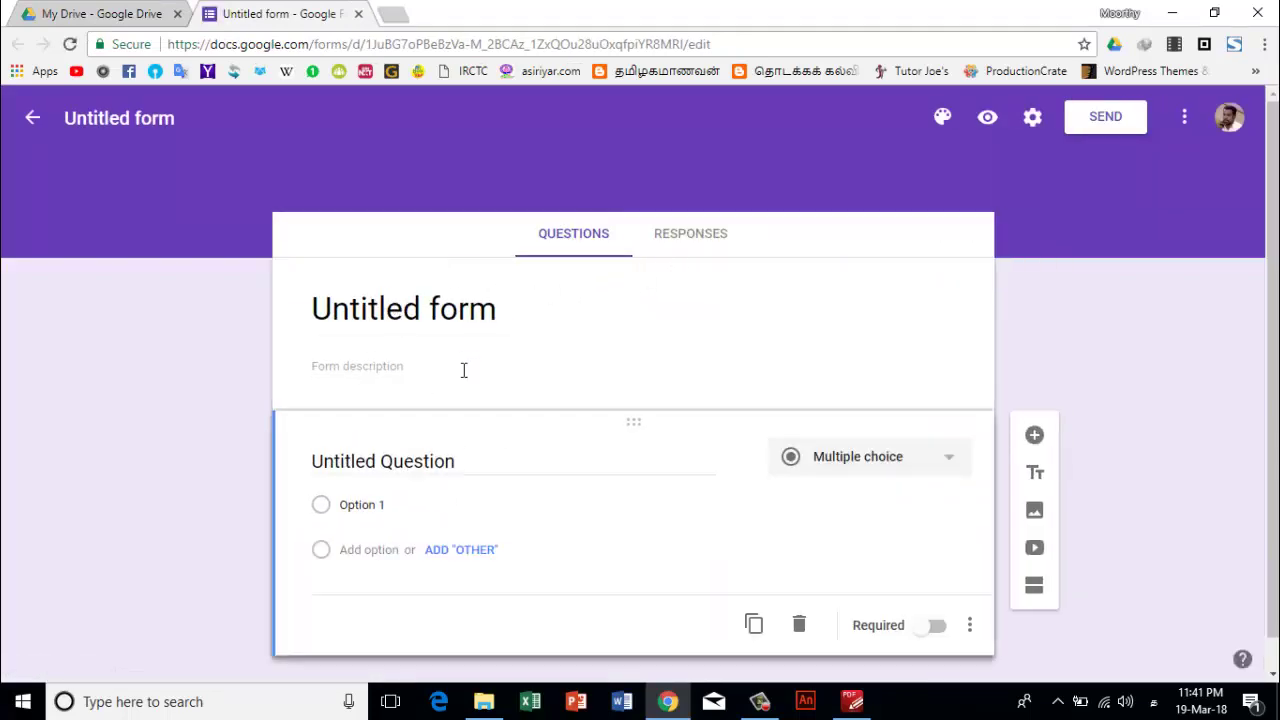
click(510, 313)
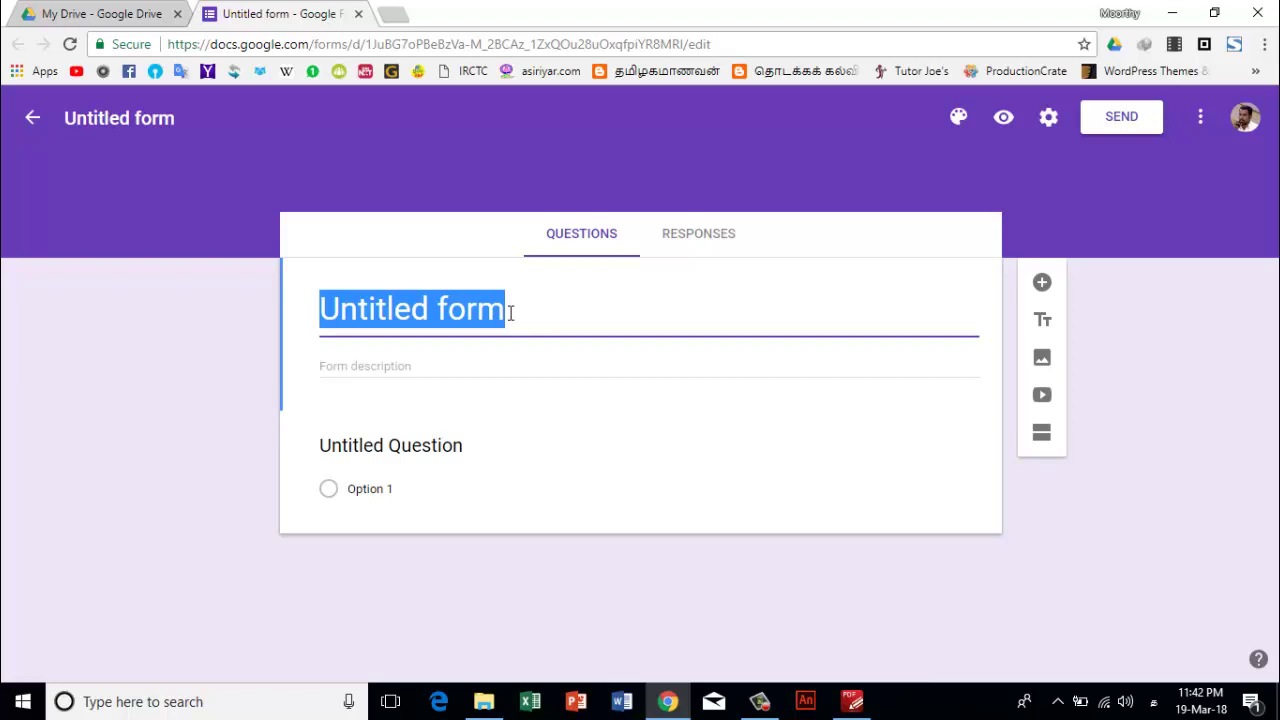
- Retitle the form 'விண்வெளிப் பயணம்' using Tamil transliteration (vin, p payanam)
key(alt+shift)
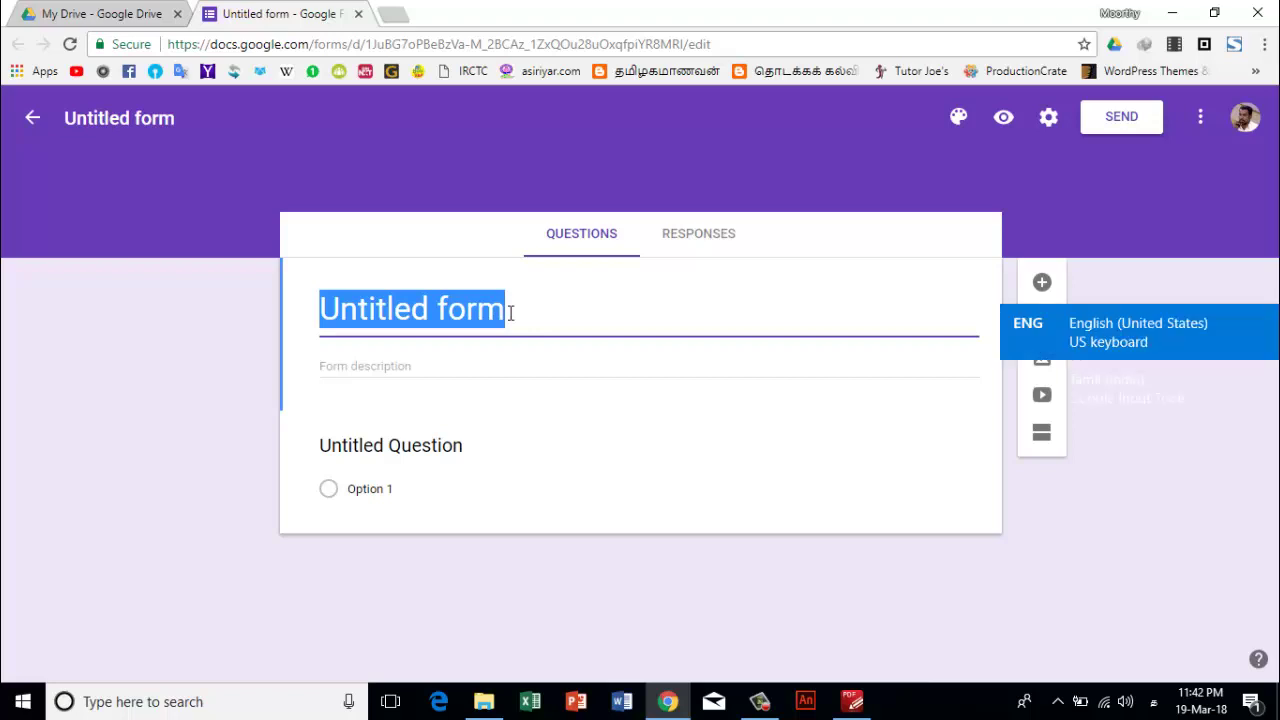
key(BackSpace)
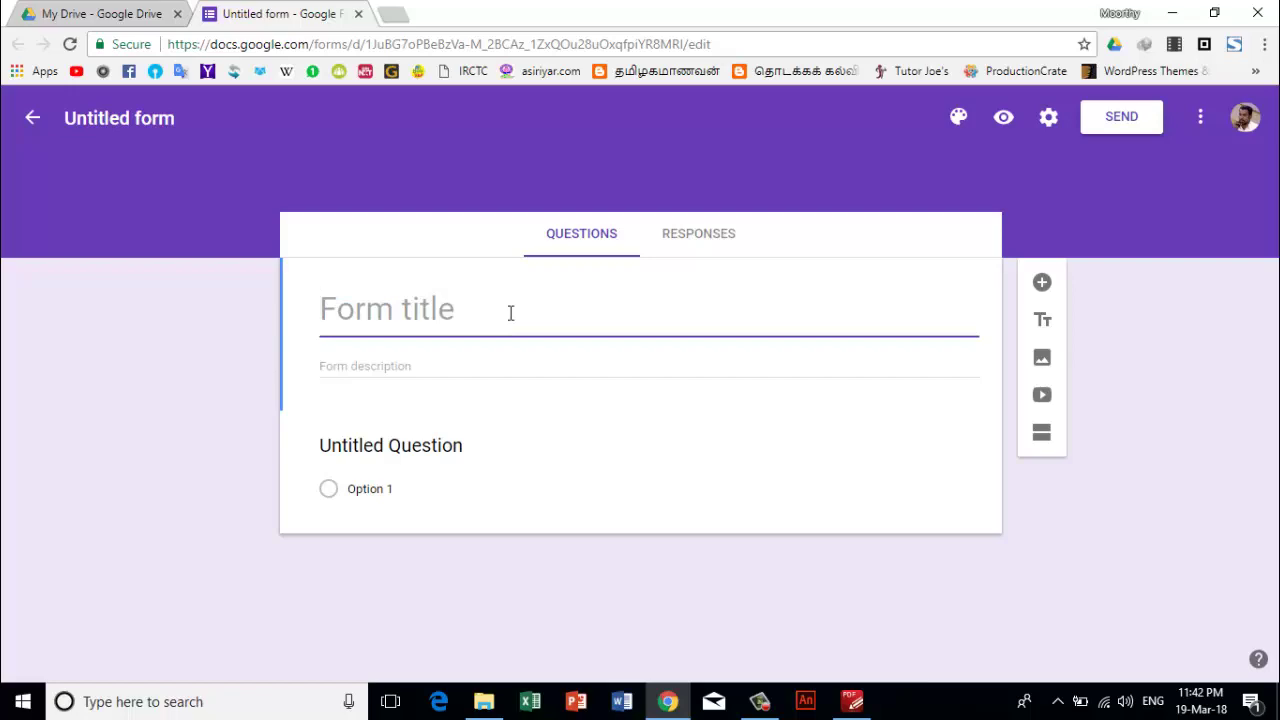
key(super+space)
text(vi)
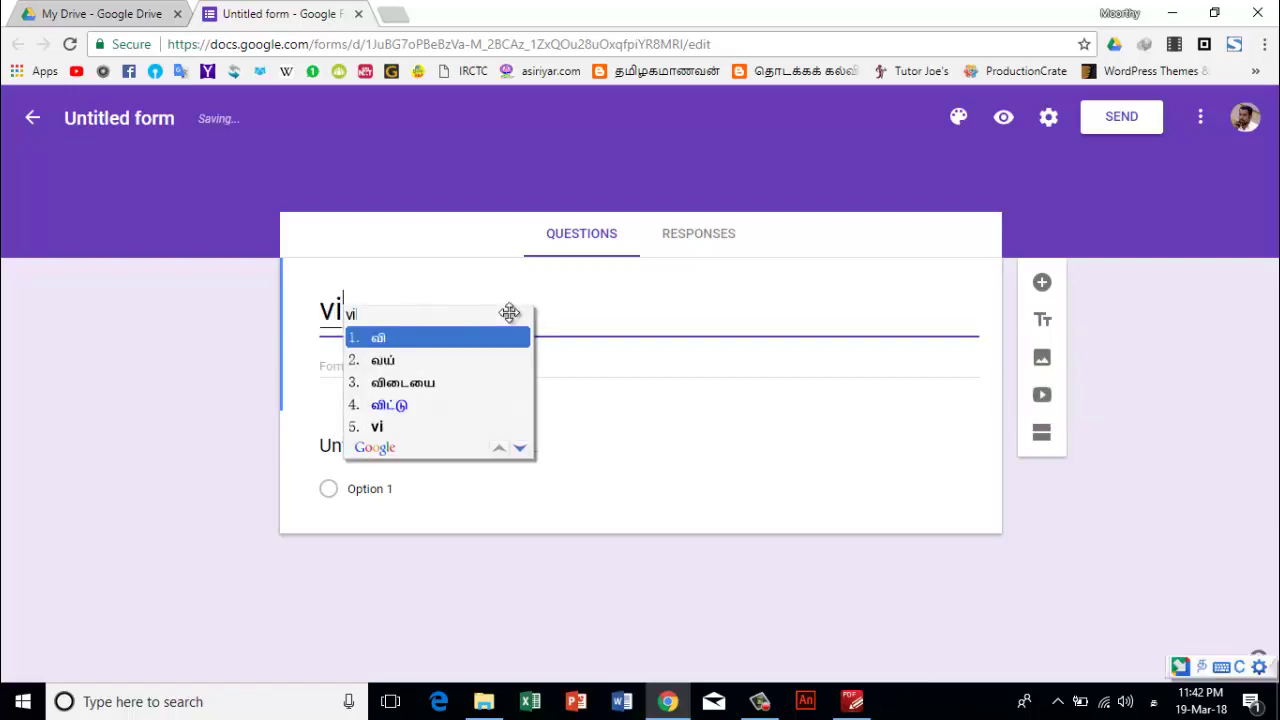
text(n)
key(Down)
key(Down)
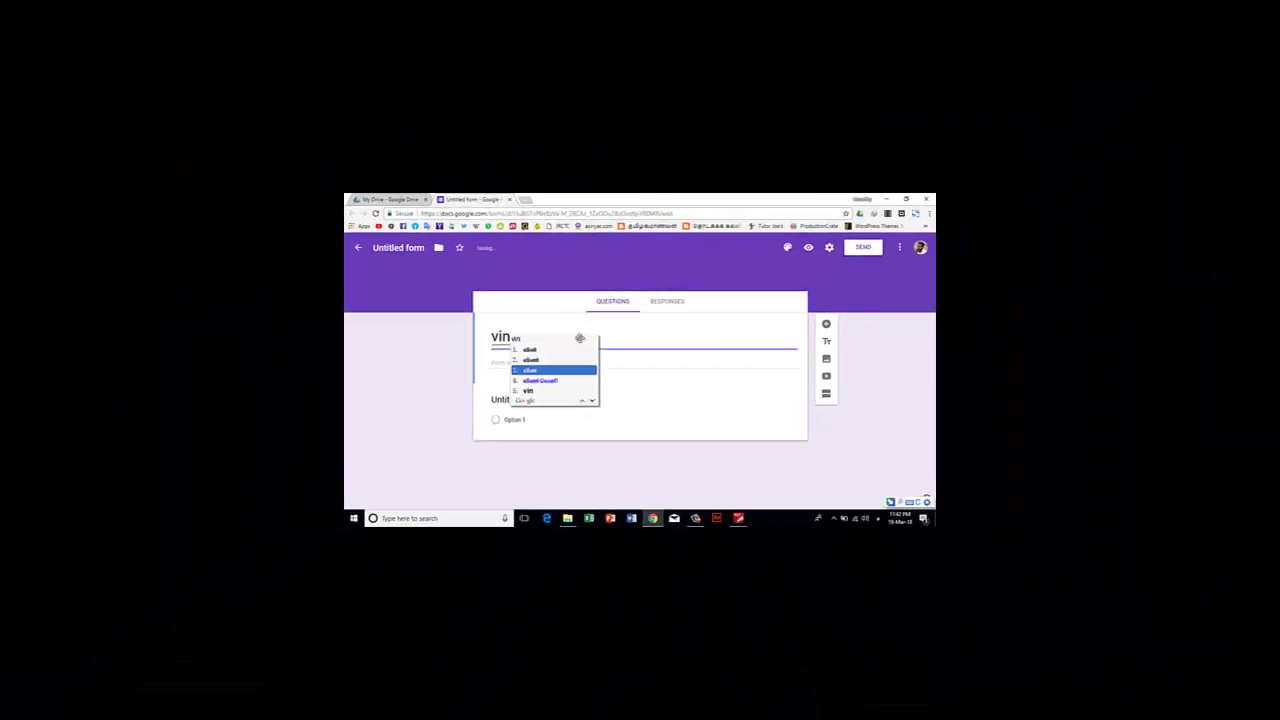
key(Down)
key(space)
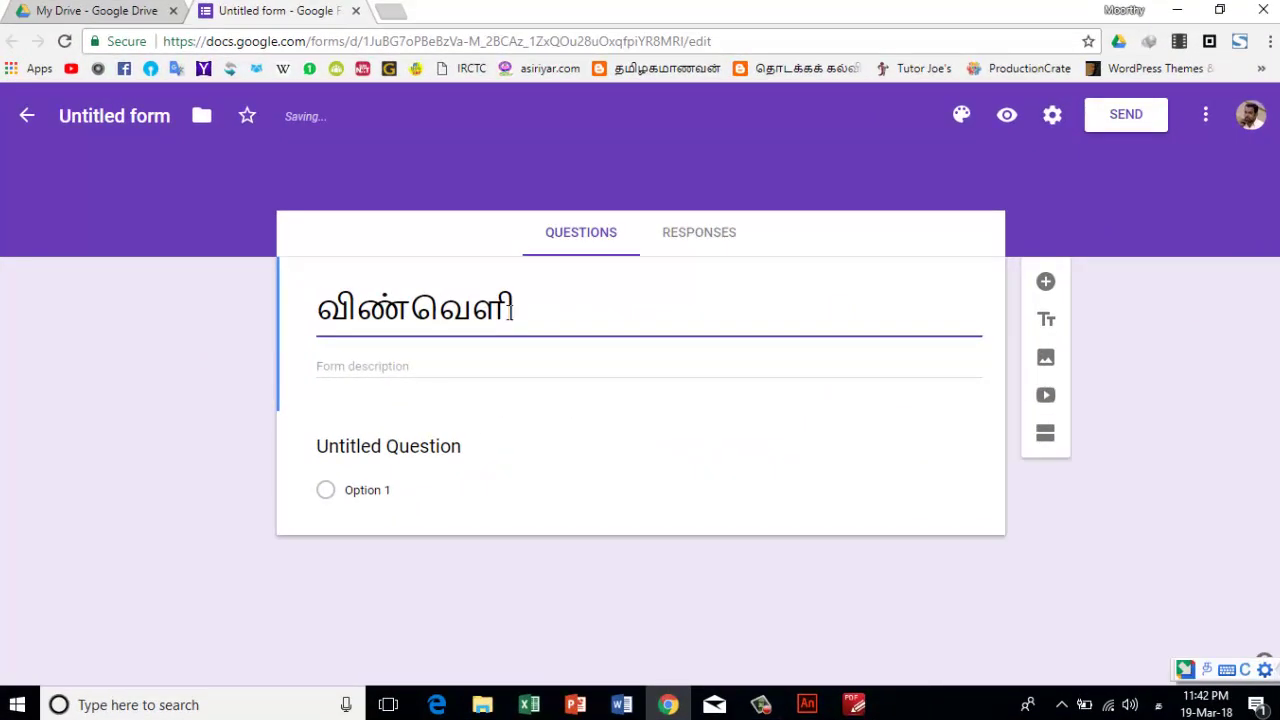
key(BackSpace)
text(p)
text( p)
text(a)
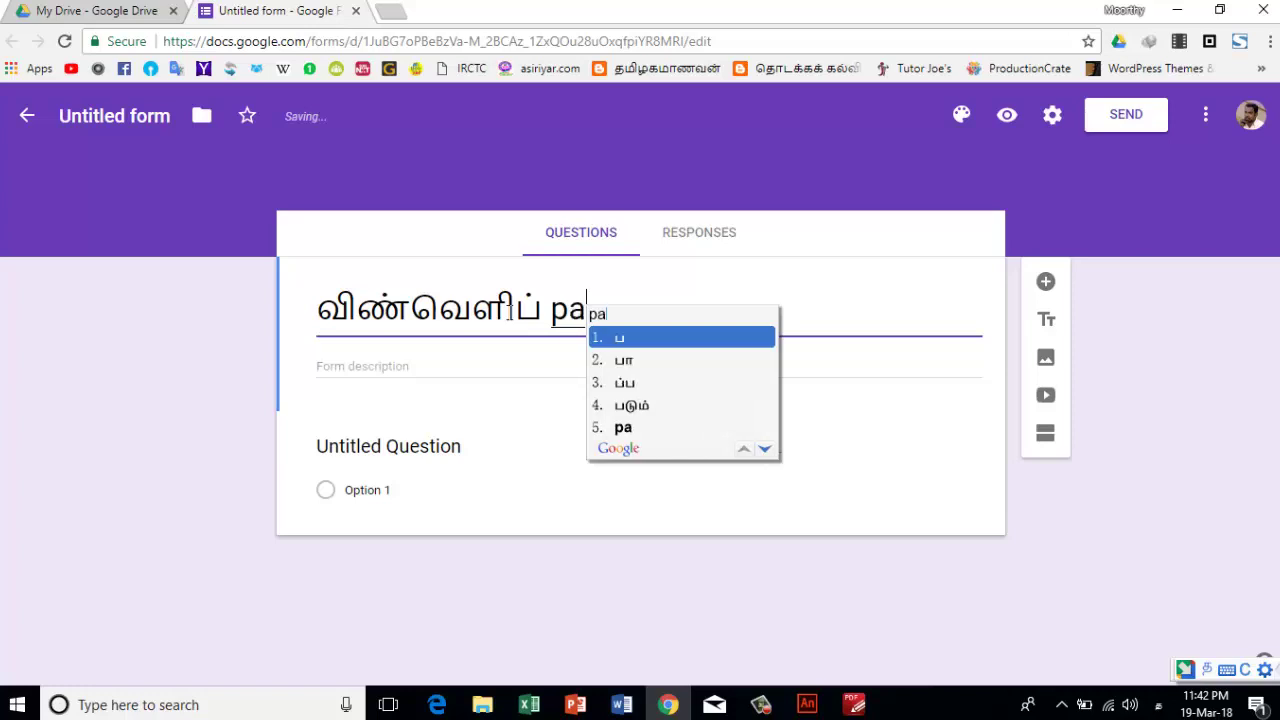
text(yanam)
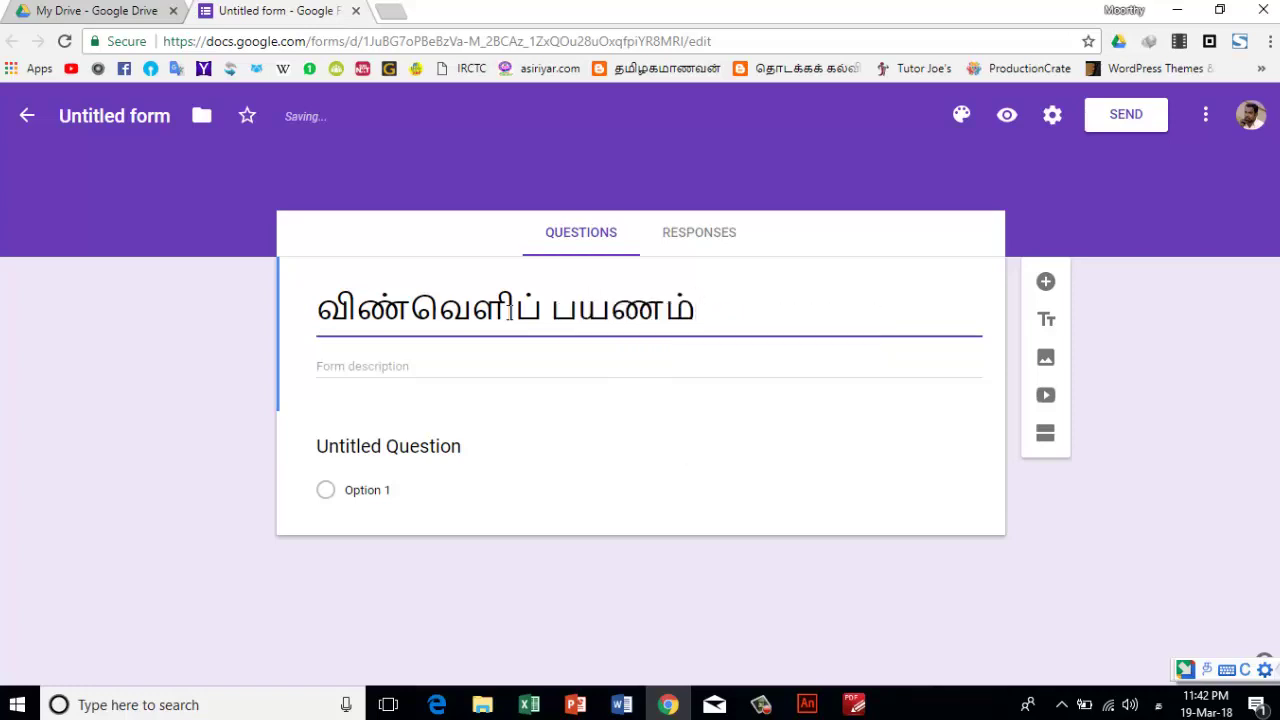
- Add the Tamil form description 'மதிப்பிடு', typed as mathippidu
click(393, 367)
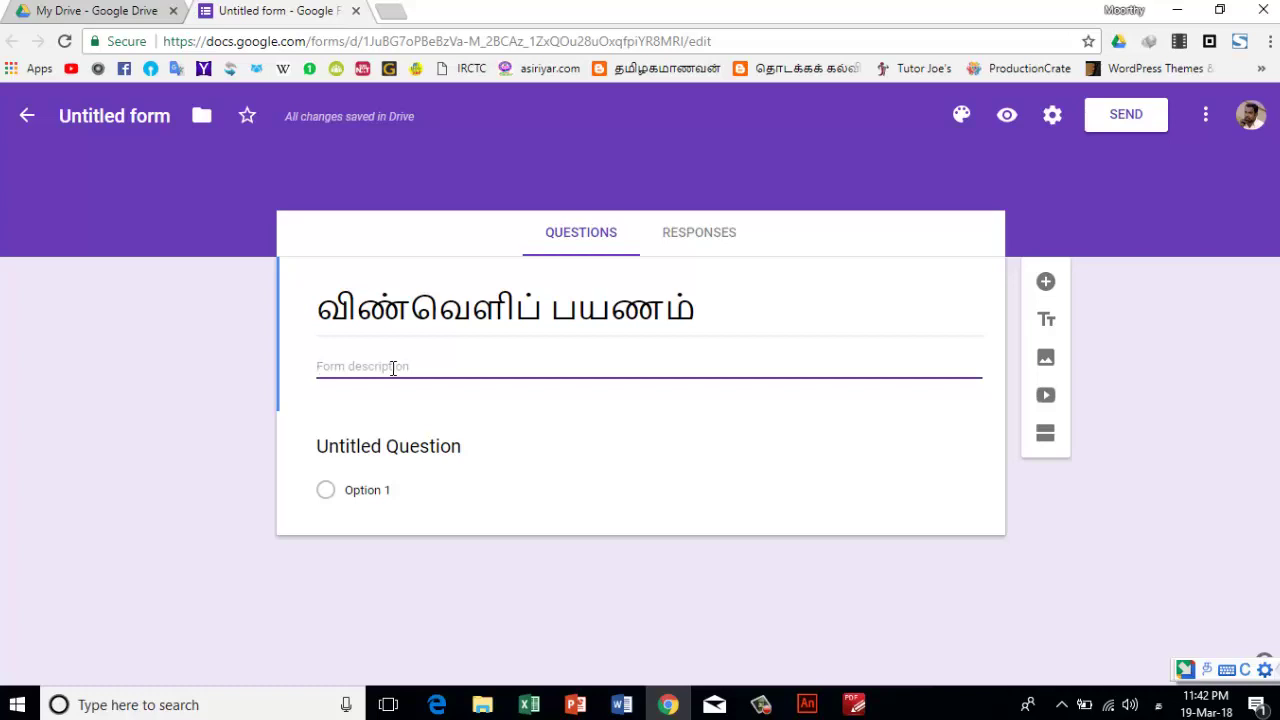
text(ma)
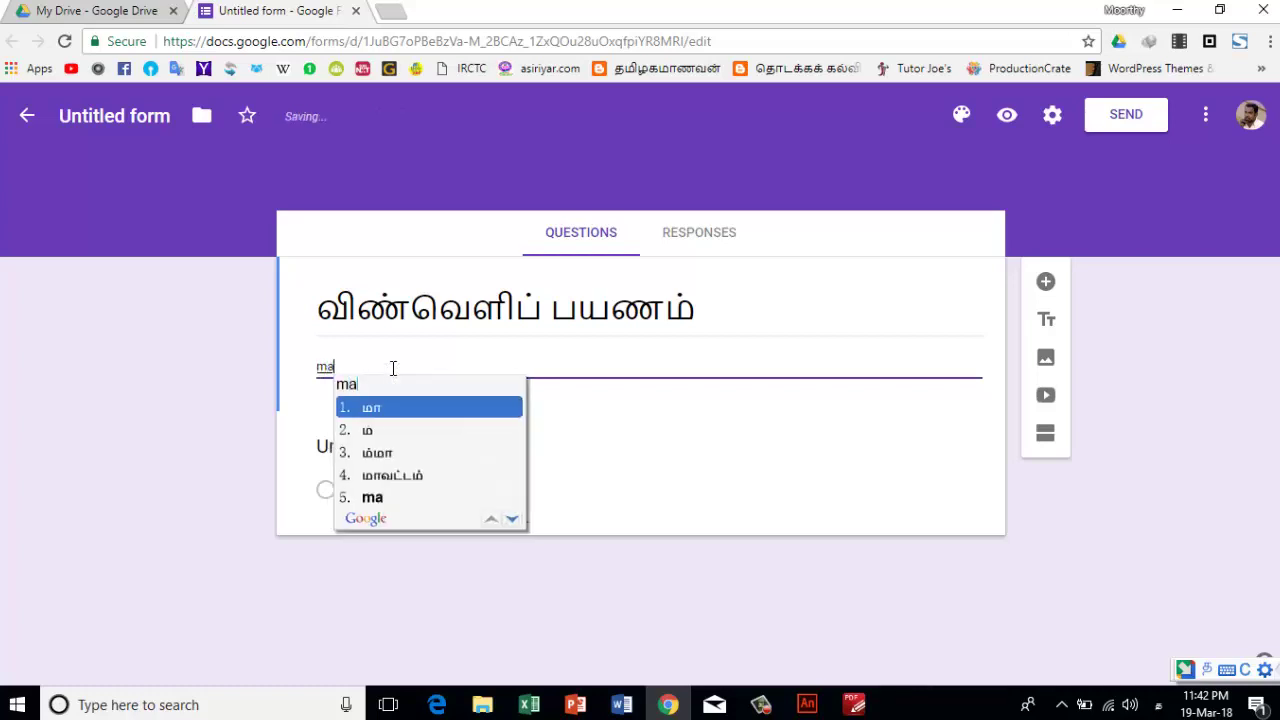
text(thipp)
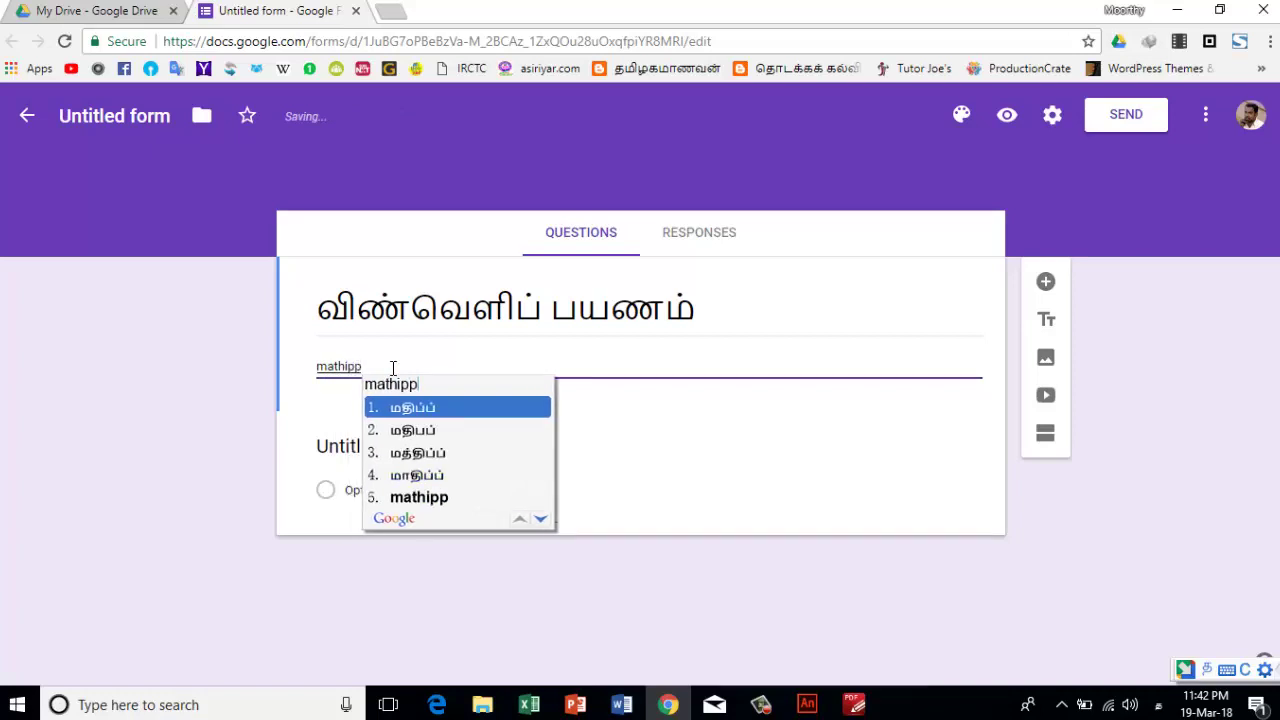
text(i)
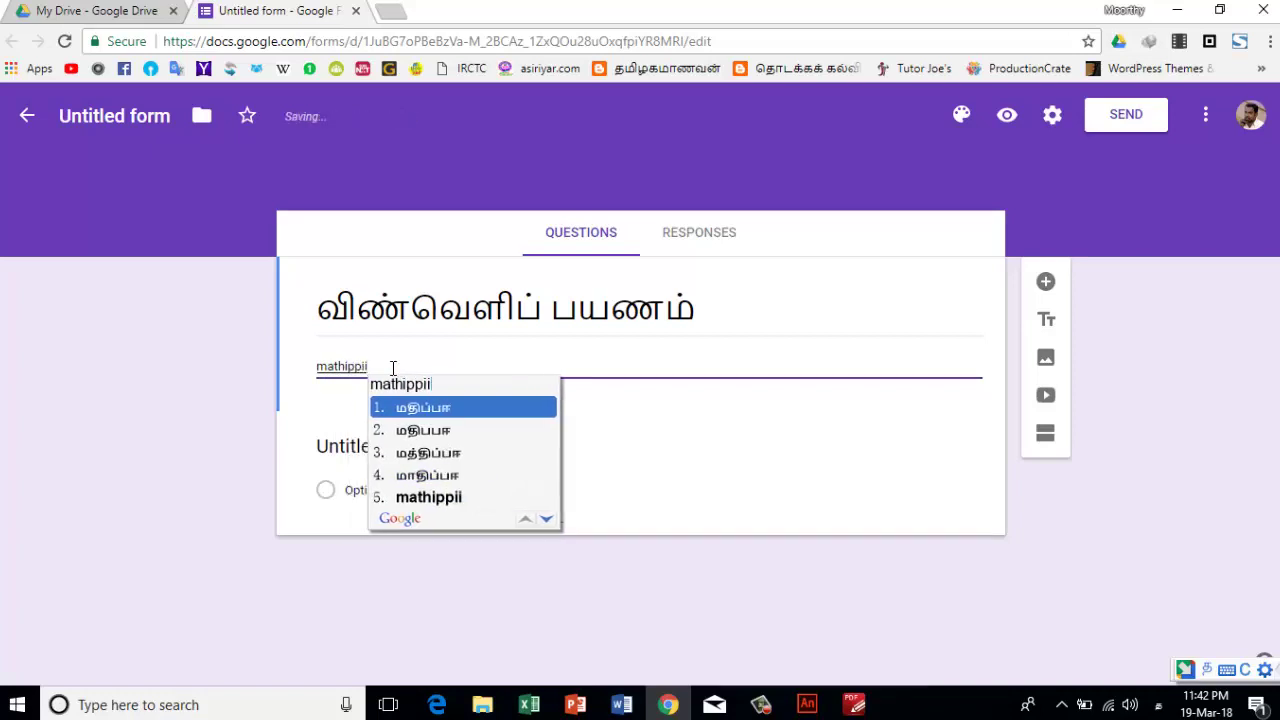
text(du)
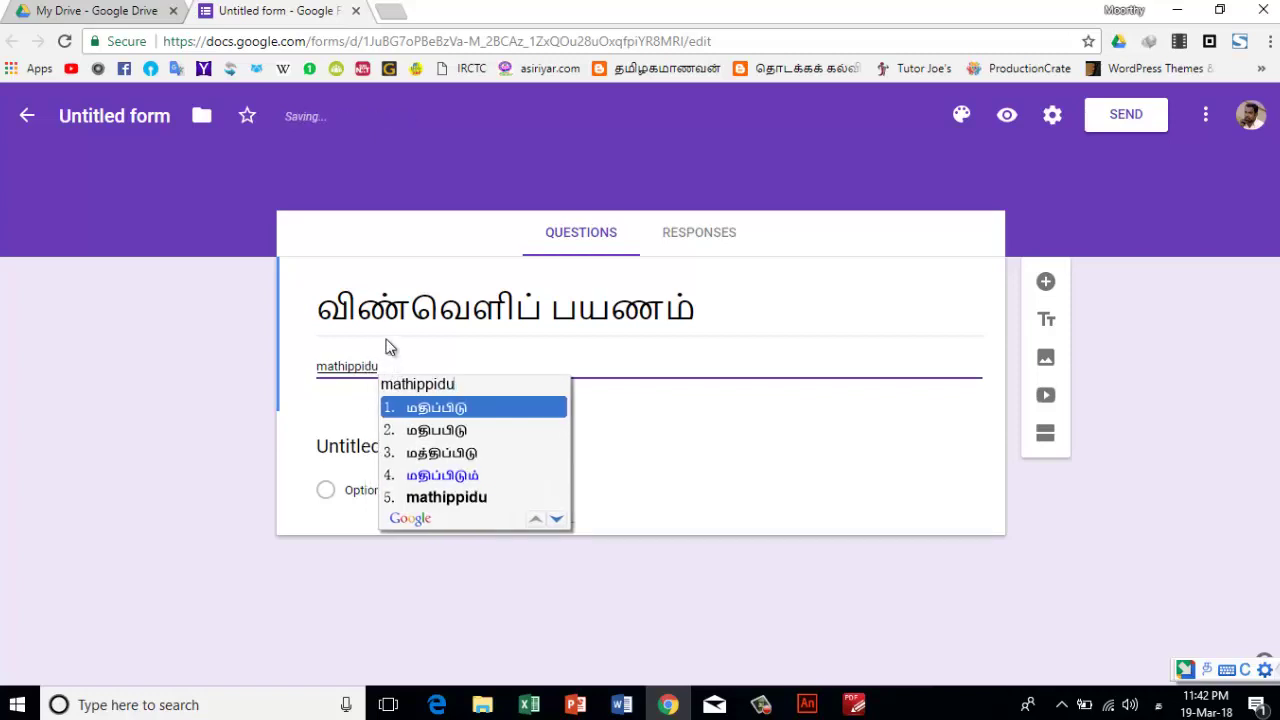
click(468, 410)
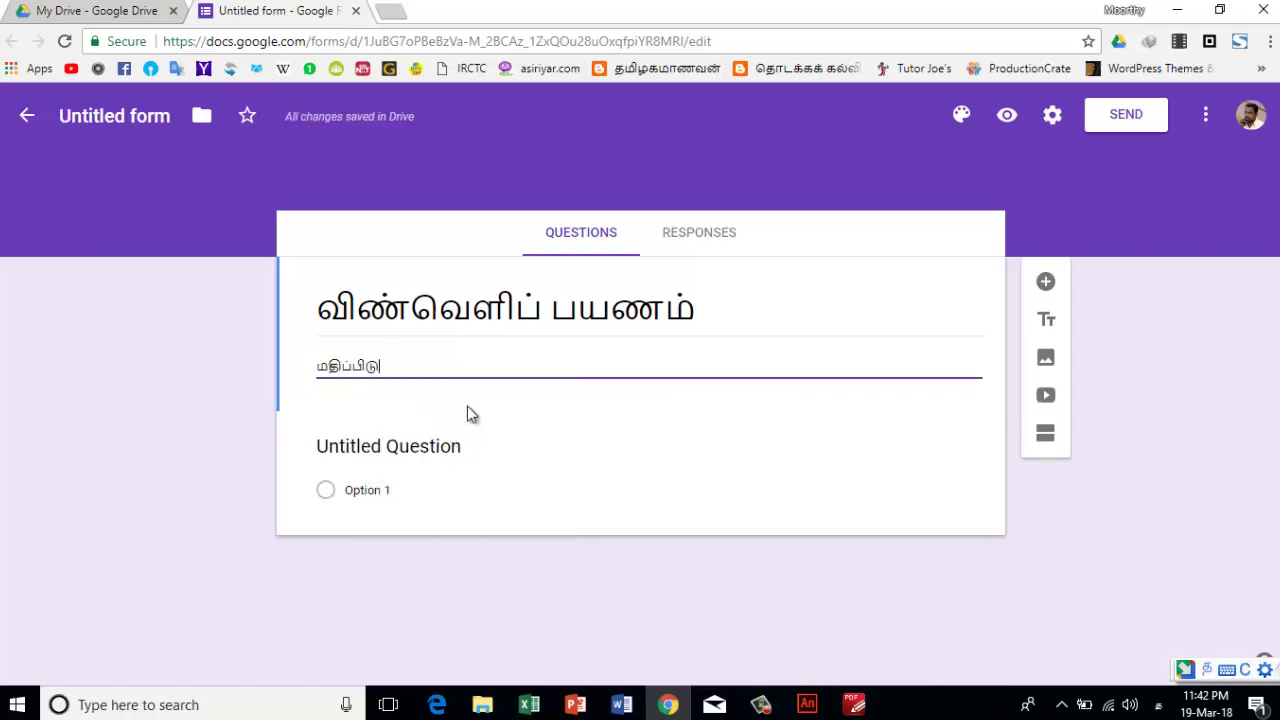
click(386, 450)
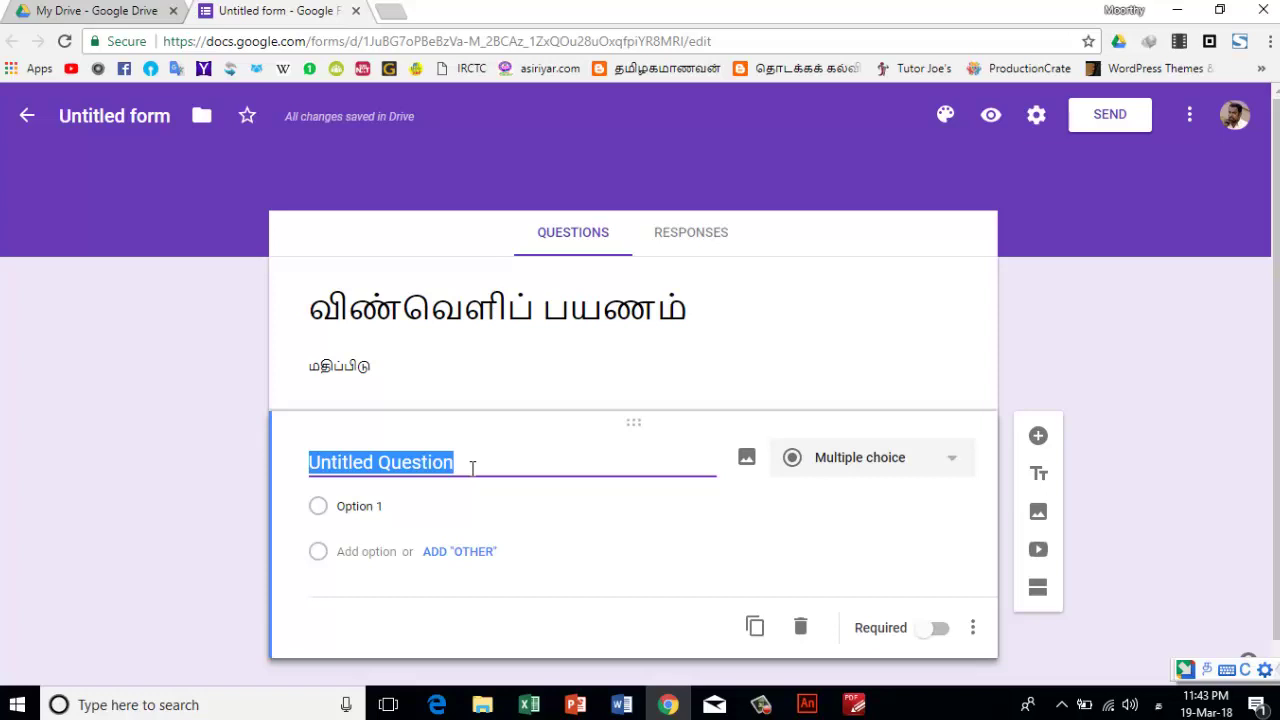
- Rename the first question to 'உன் பெயர்' via Tamil transliteration (u, peyar)
key(BackSpace)
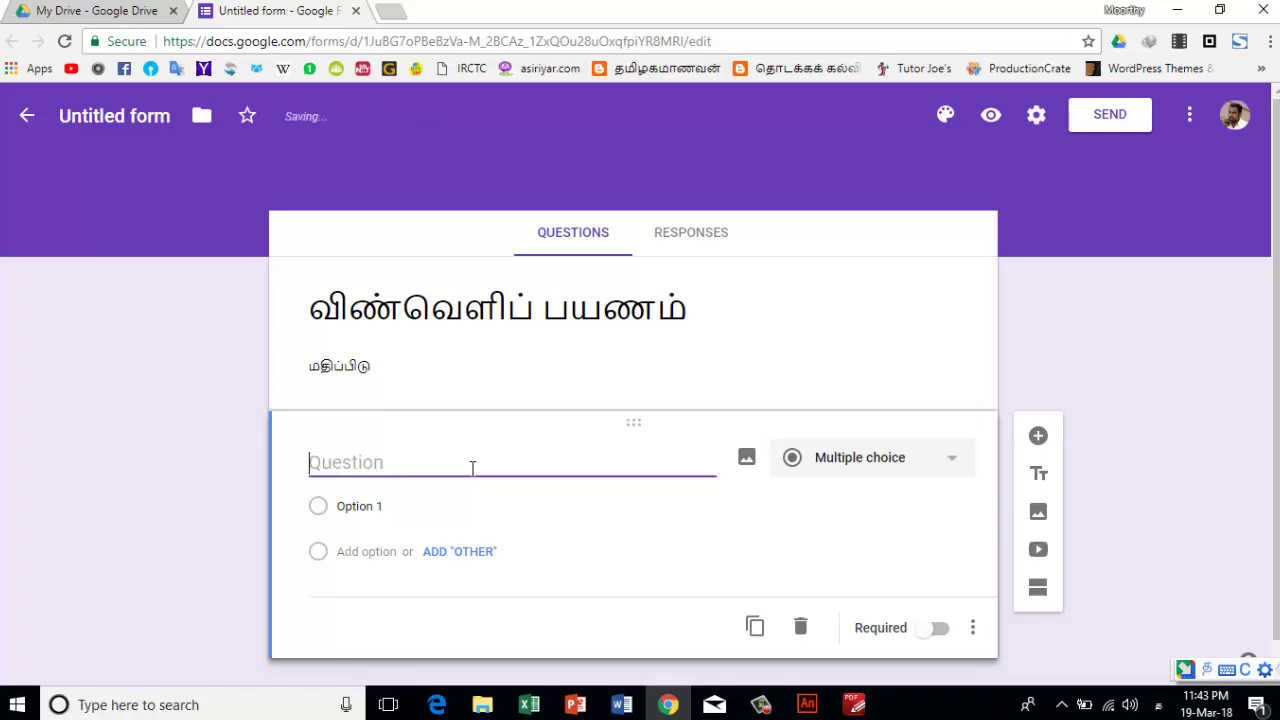
text(u)
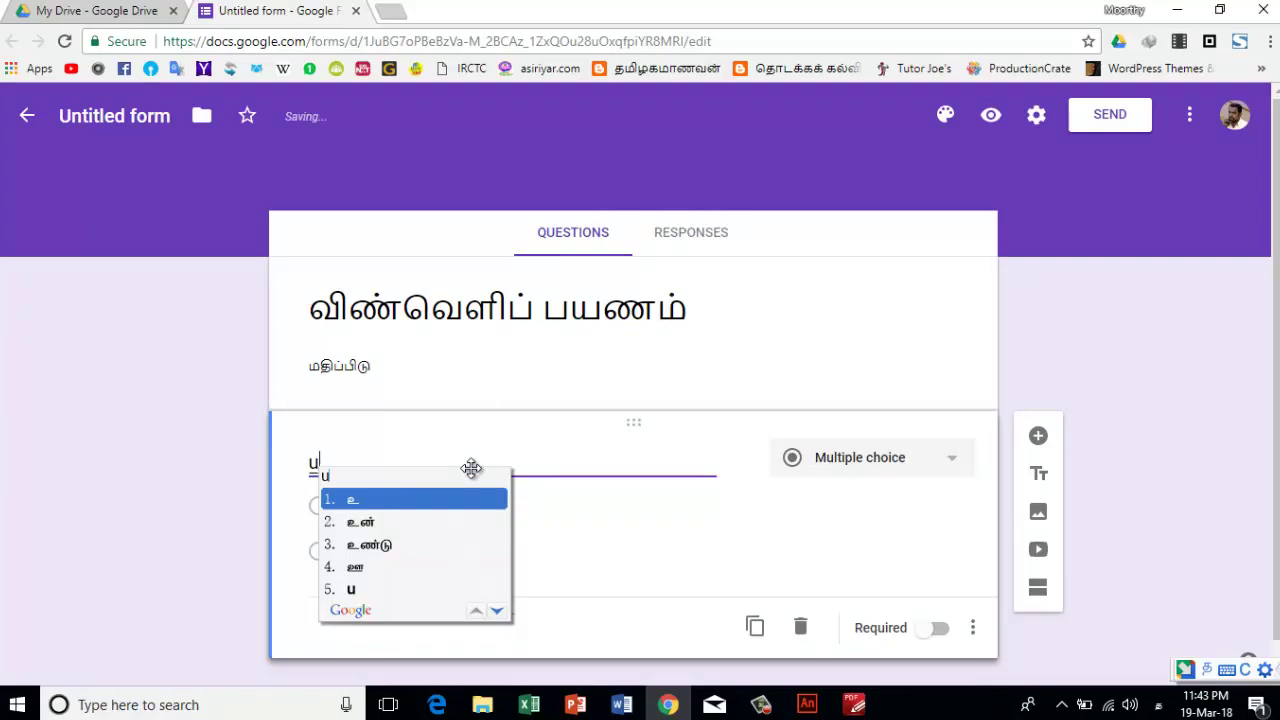
key(Down)
key(Return)
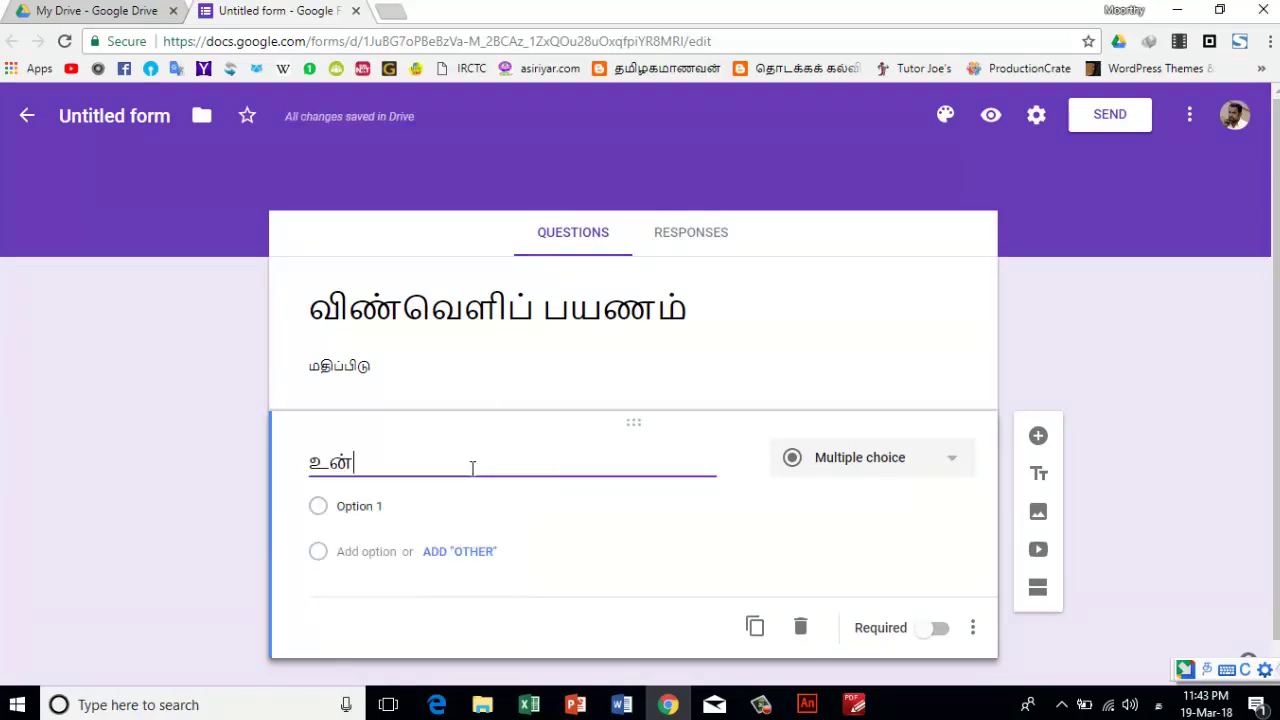
text(p)
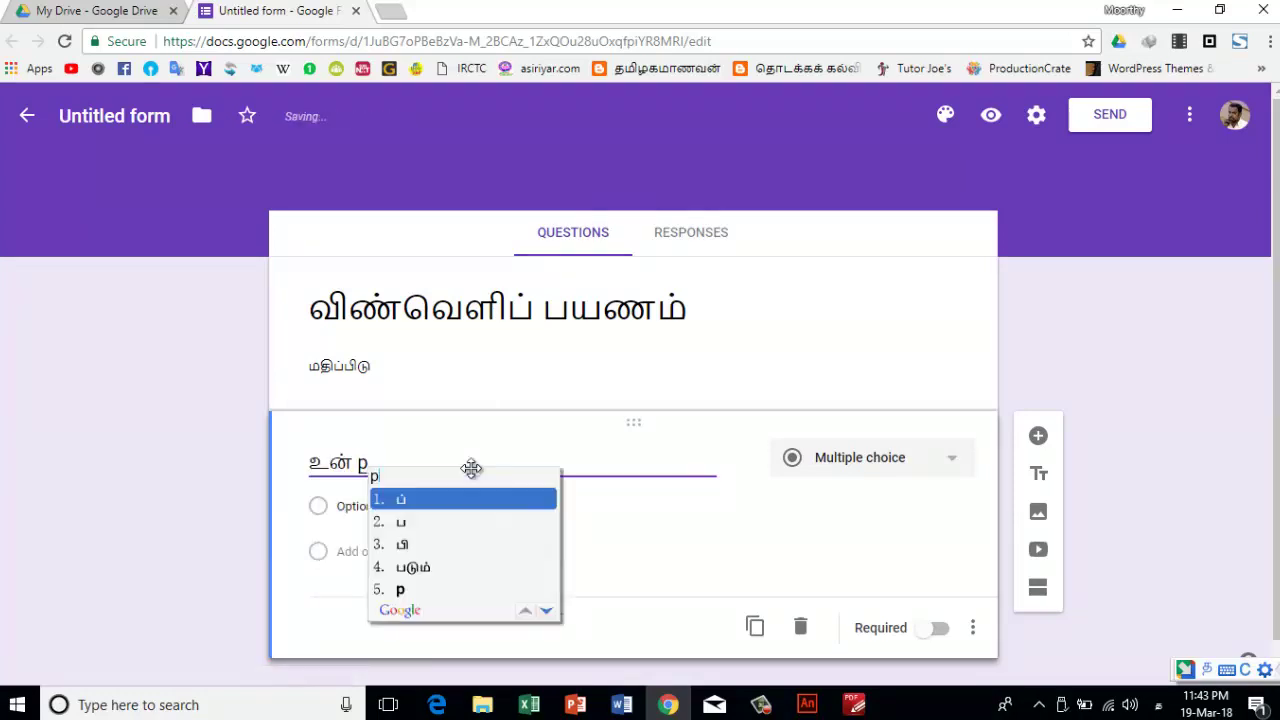
text(eya)
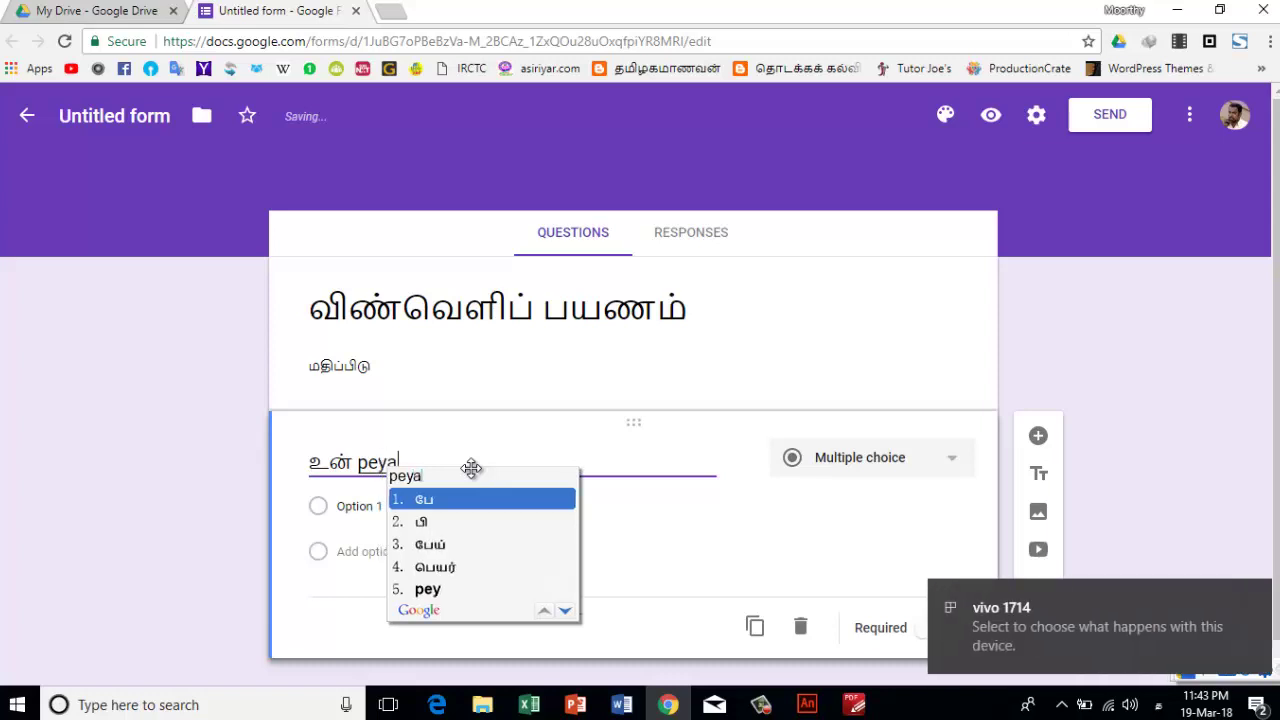
text(r)
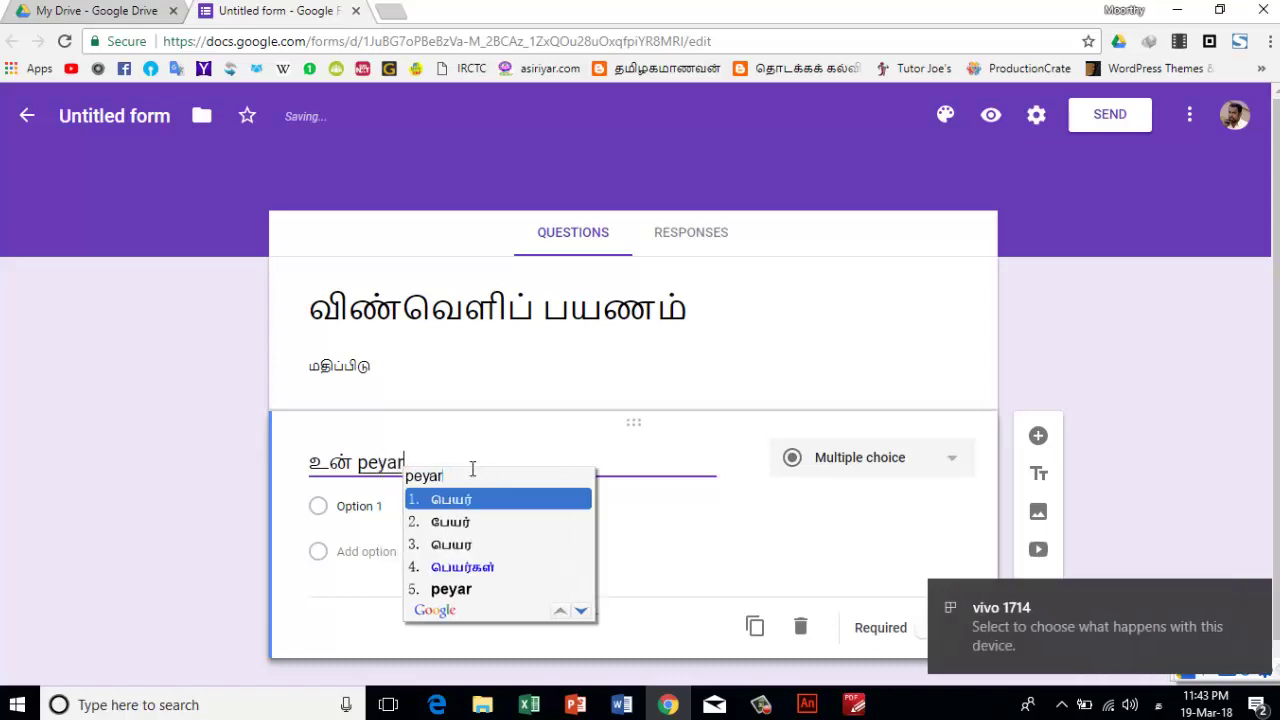
key(space)
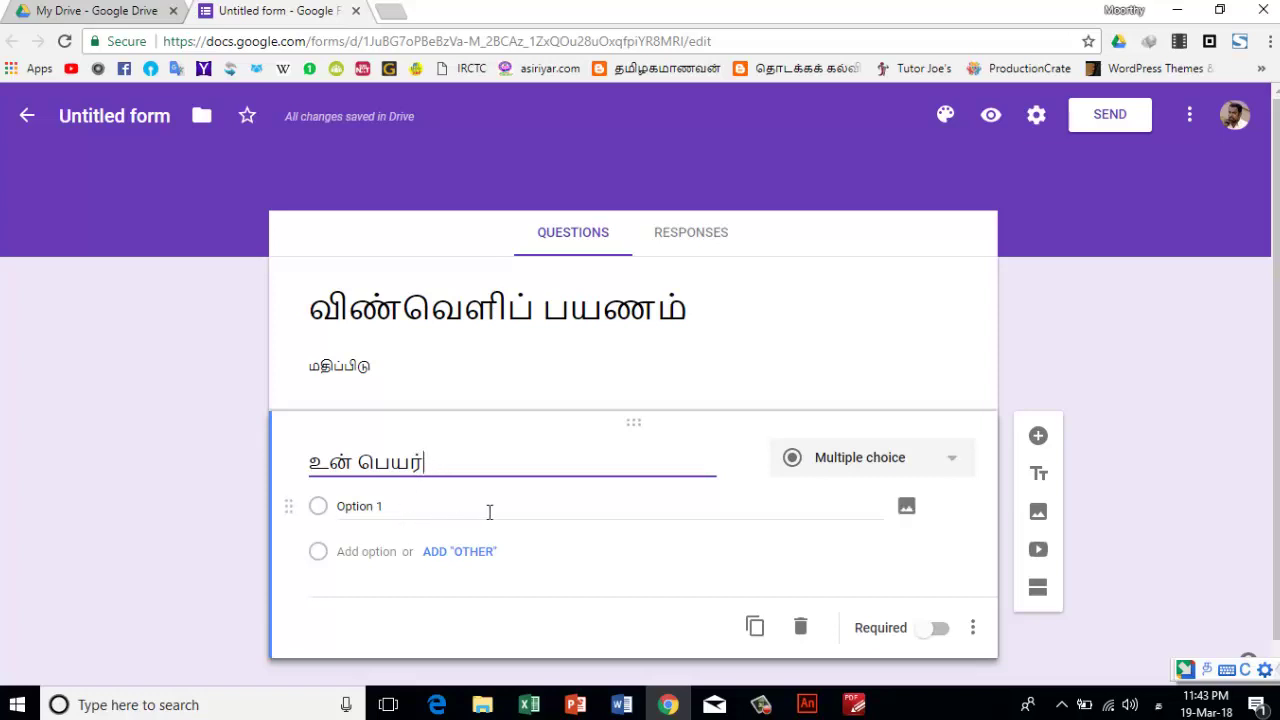
click(927, 466)
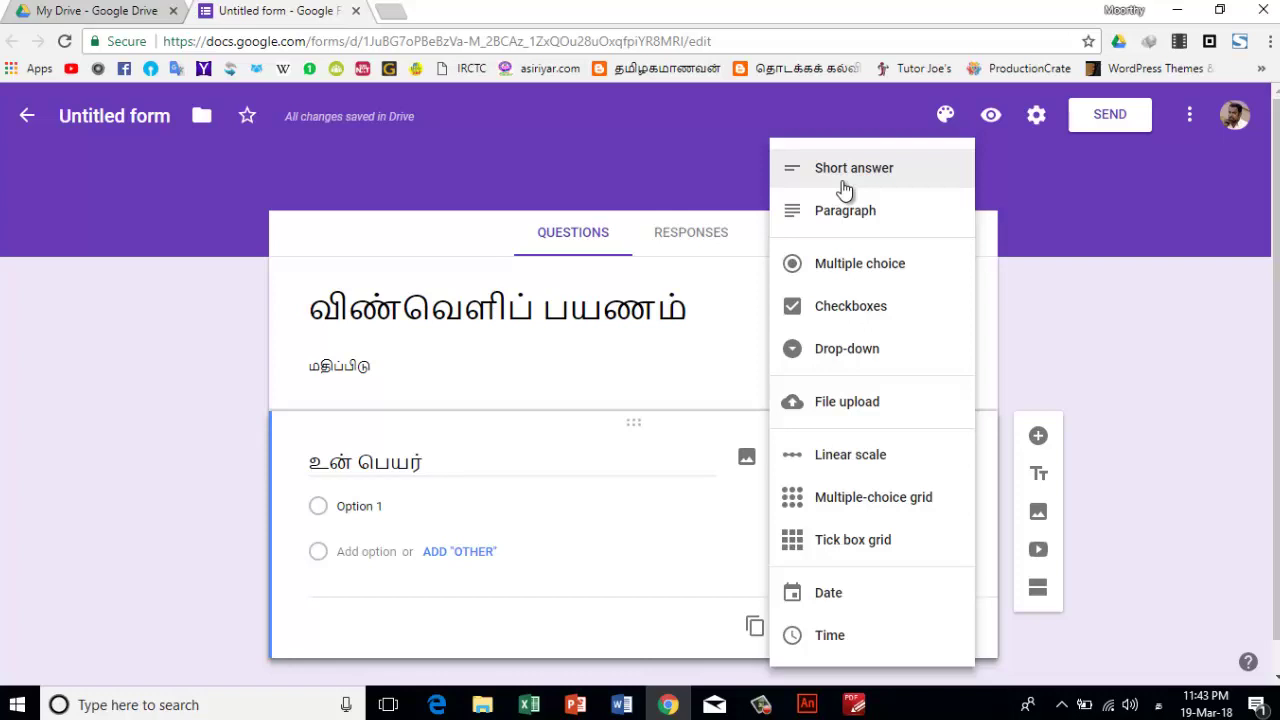
- Make 'உன் பெயர்' a required Short answer question
click(845, 170)
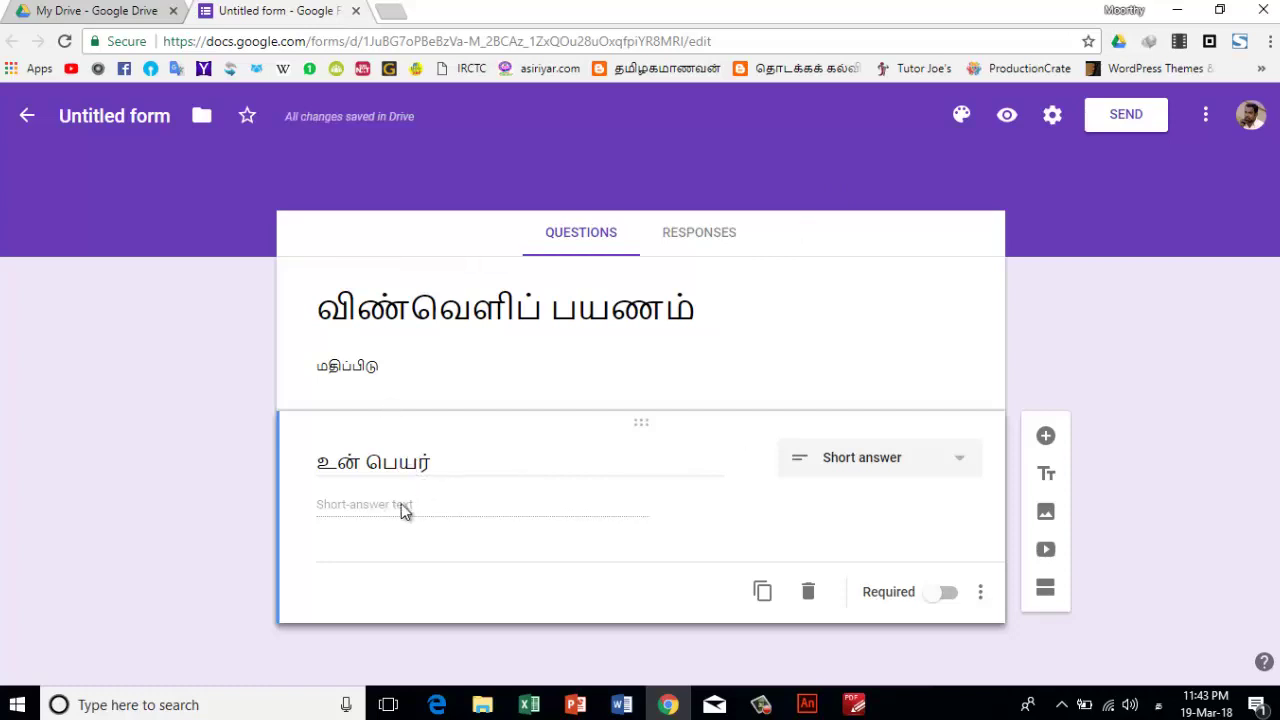
click(948, 594)
- From Forms home, open the third Untitled form and inspect its title, description and name question
click(27, 117)
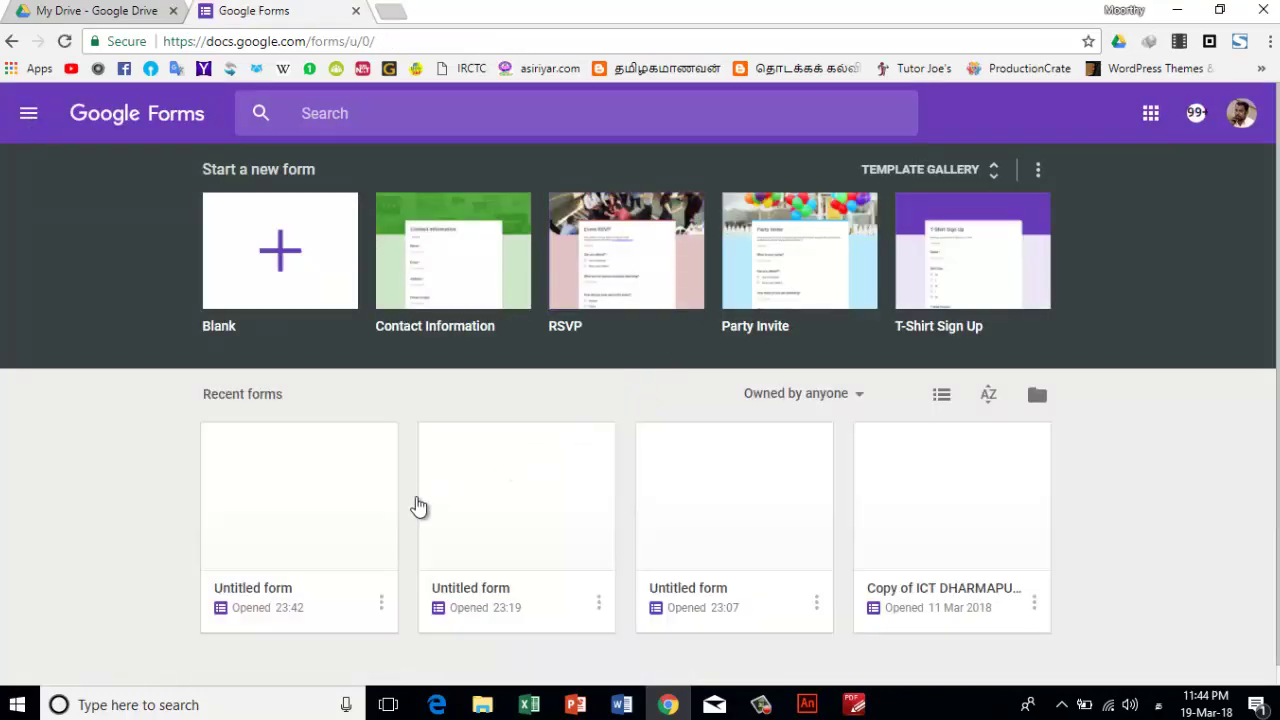
click(706, 550)
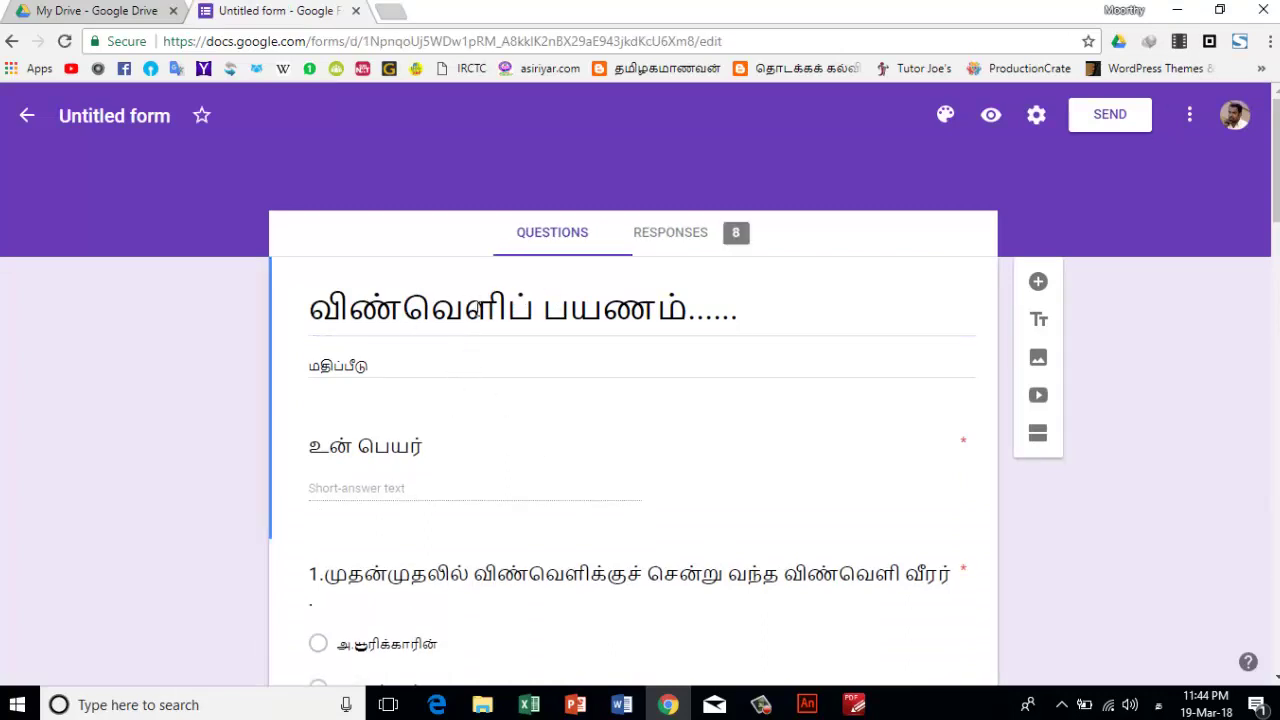
click(453, 313)
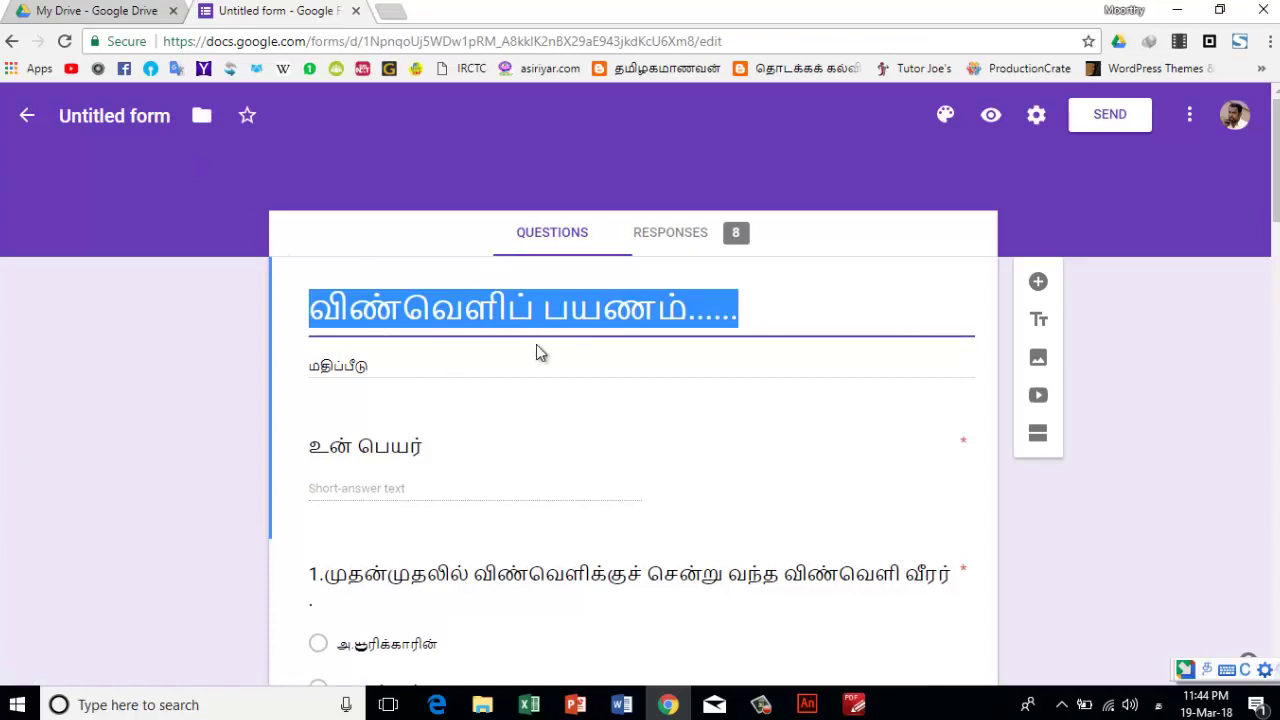
click(415, 370)
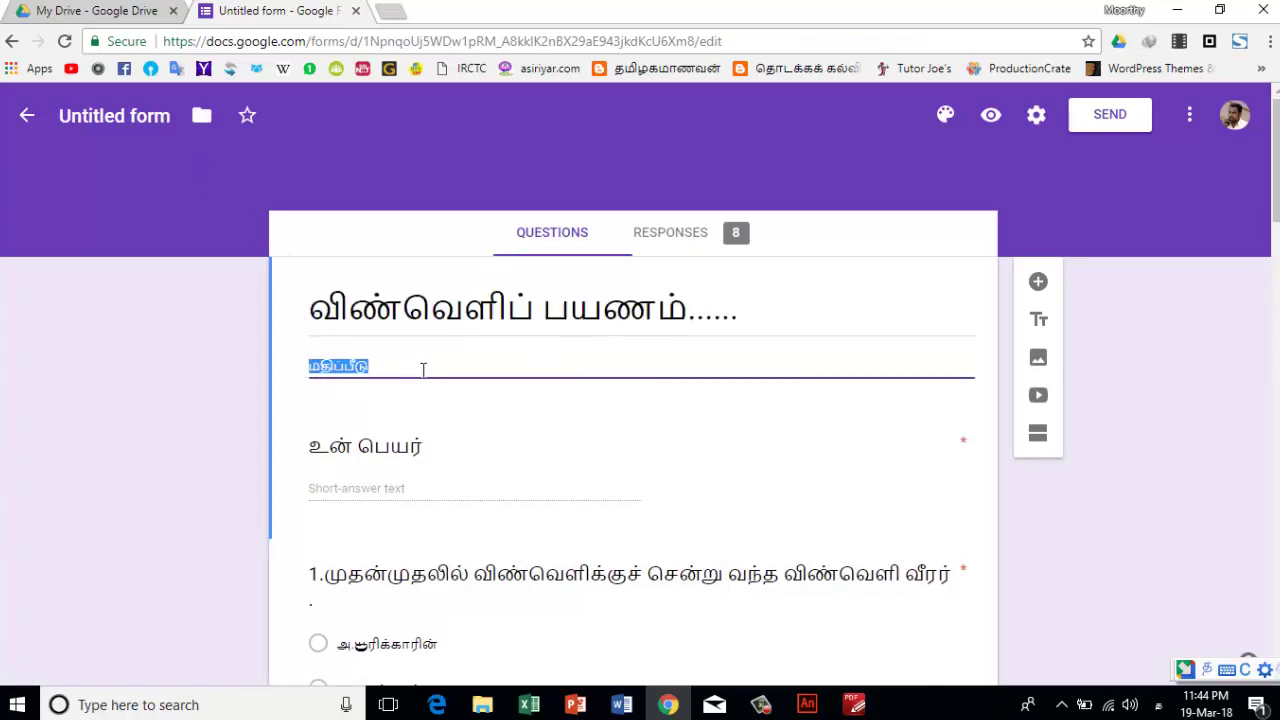
click(415, 450)
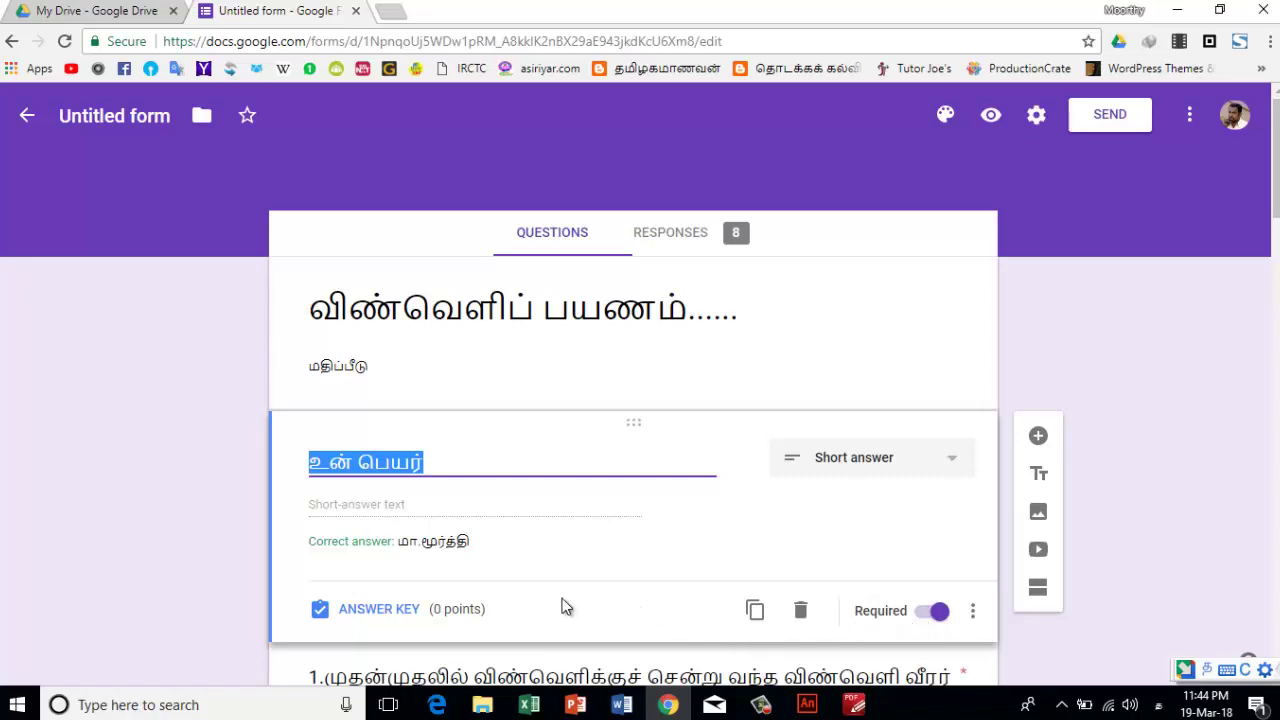
scroll(514, 560, down, 4)
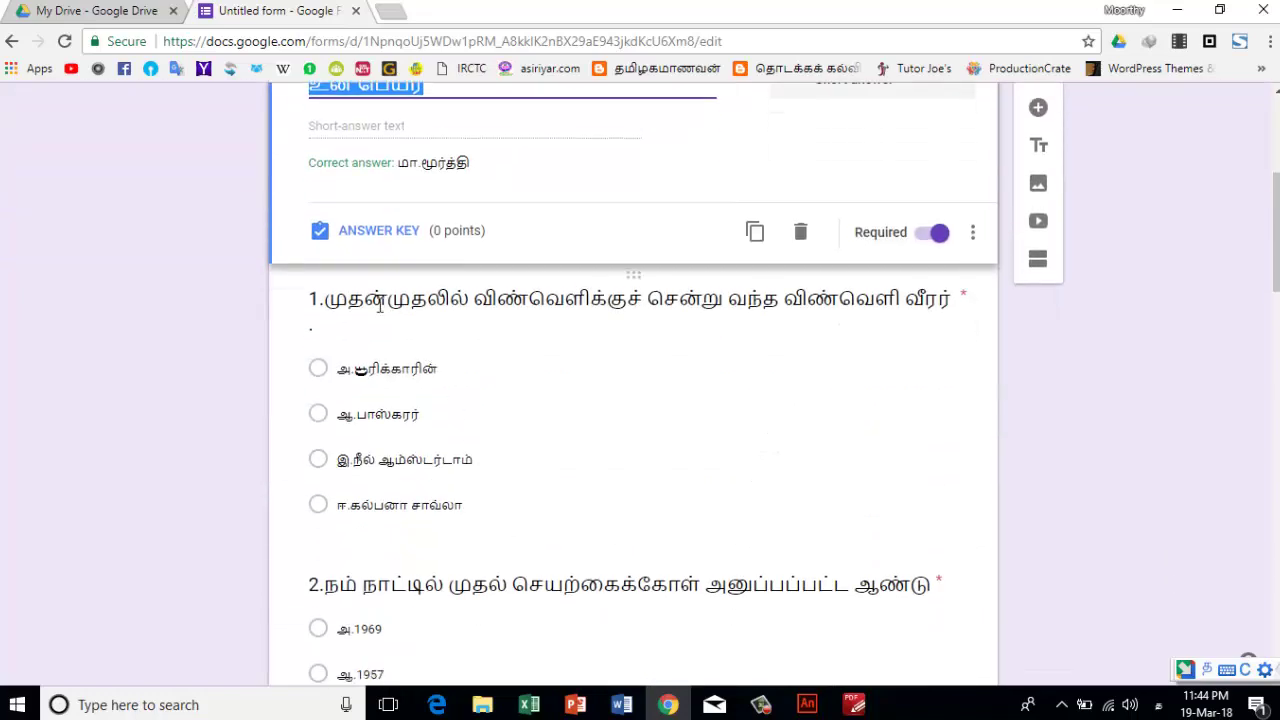
click(380, 305)
click(554, 312)
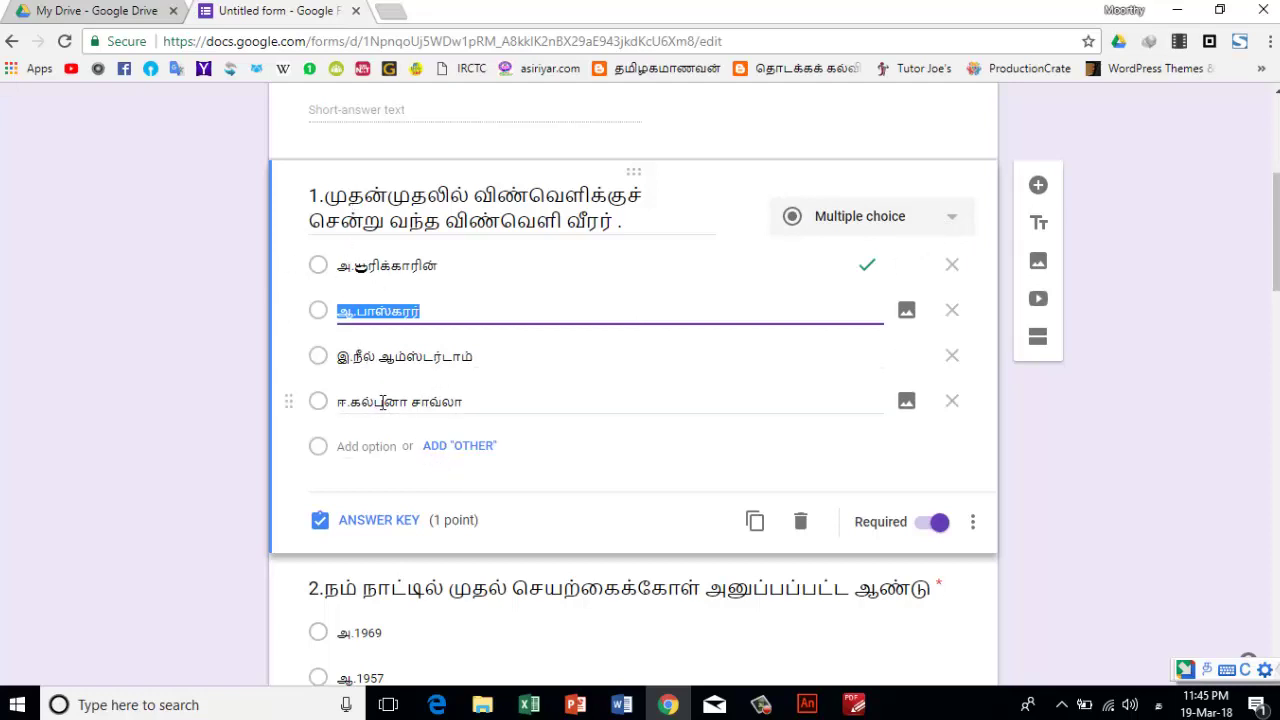
scroll(375, 415, down, 2)
click(375, 412)
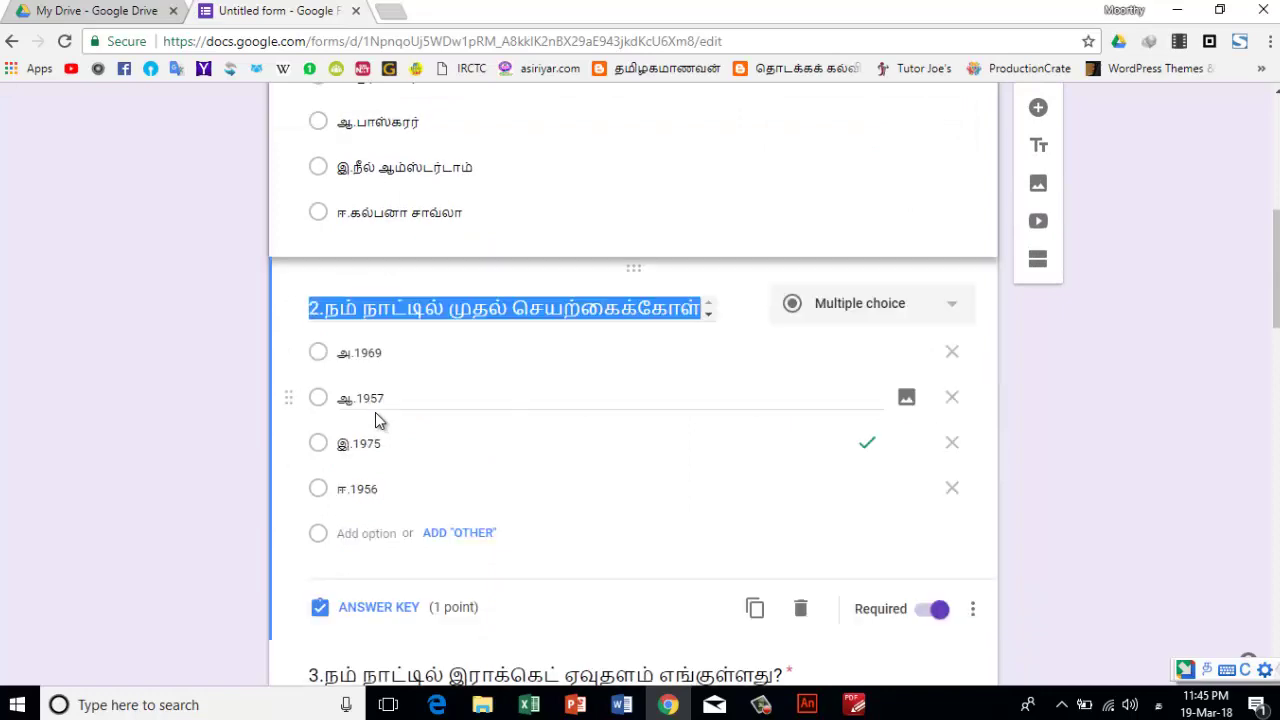
scroll(444, 470, down, 2)
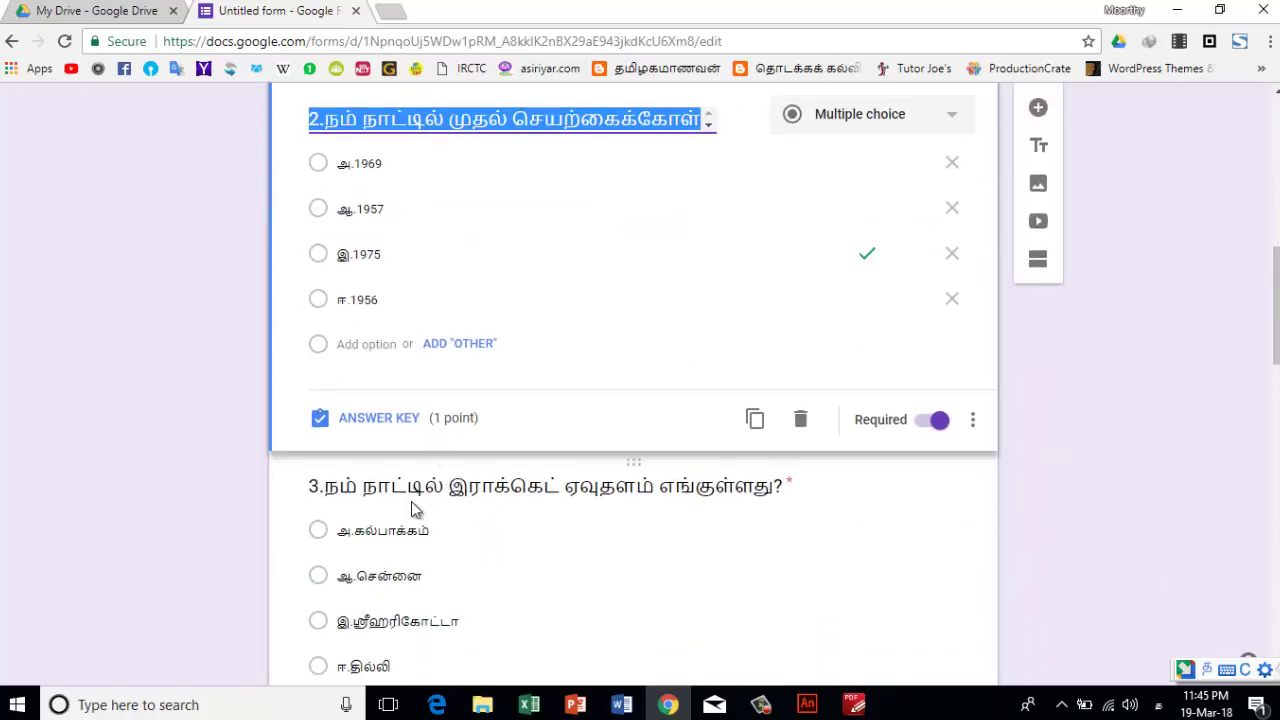
scroll(411, 501, down, 2)
click(414, 327)
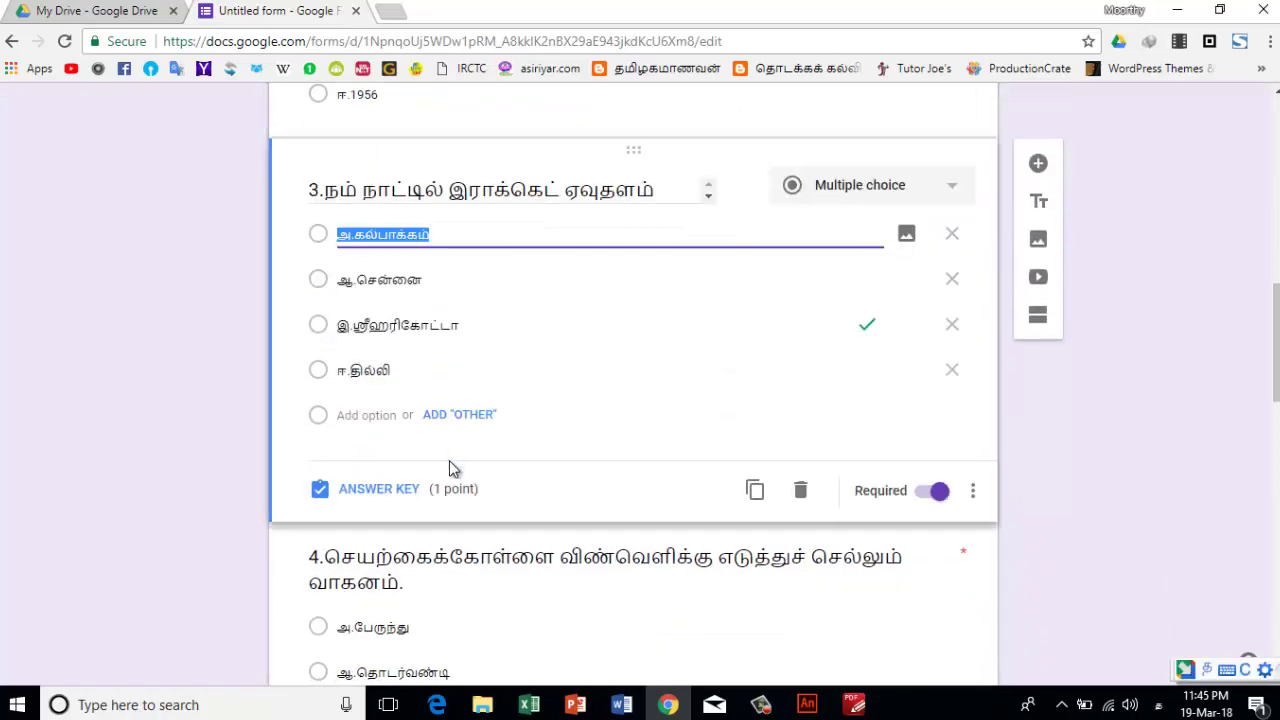
scroll(449, 460, down, 3)
click(428, 393)
scroll(430, 451, down, 4)
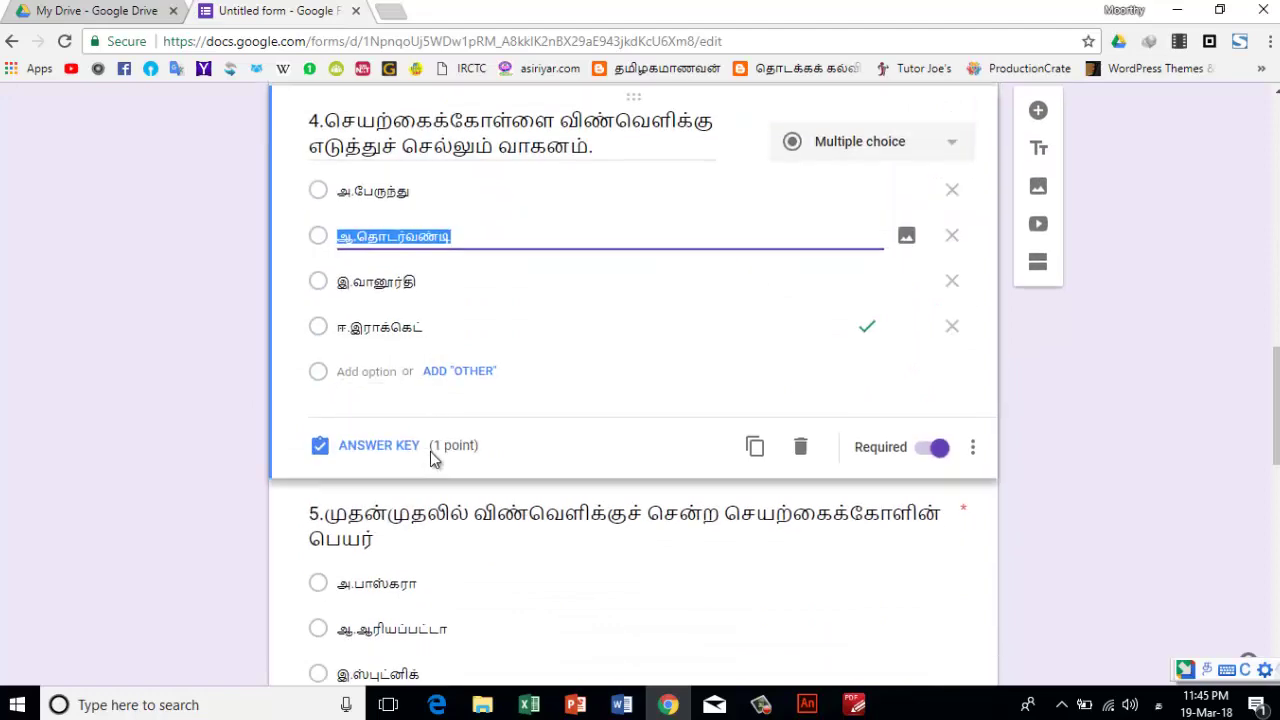
click(414, 298)
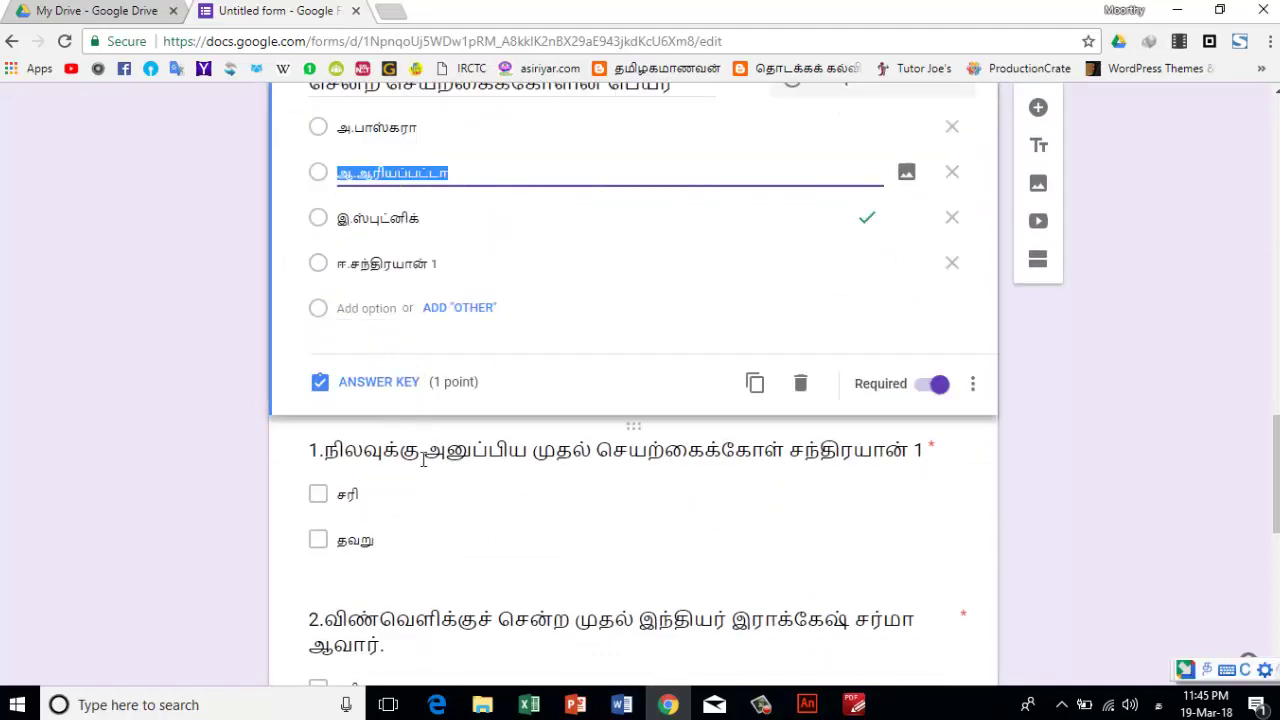
click(423, 466)
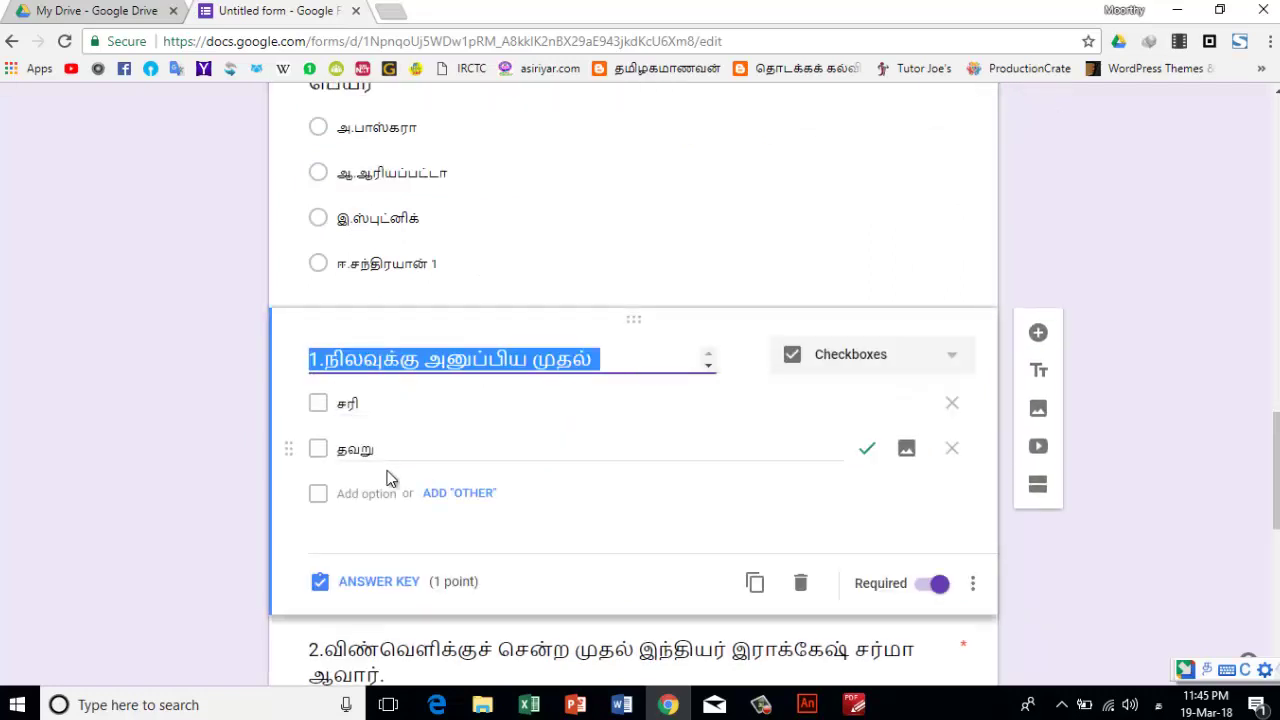
scroll(429, 471, down, 3)
click(402, 412)
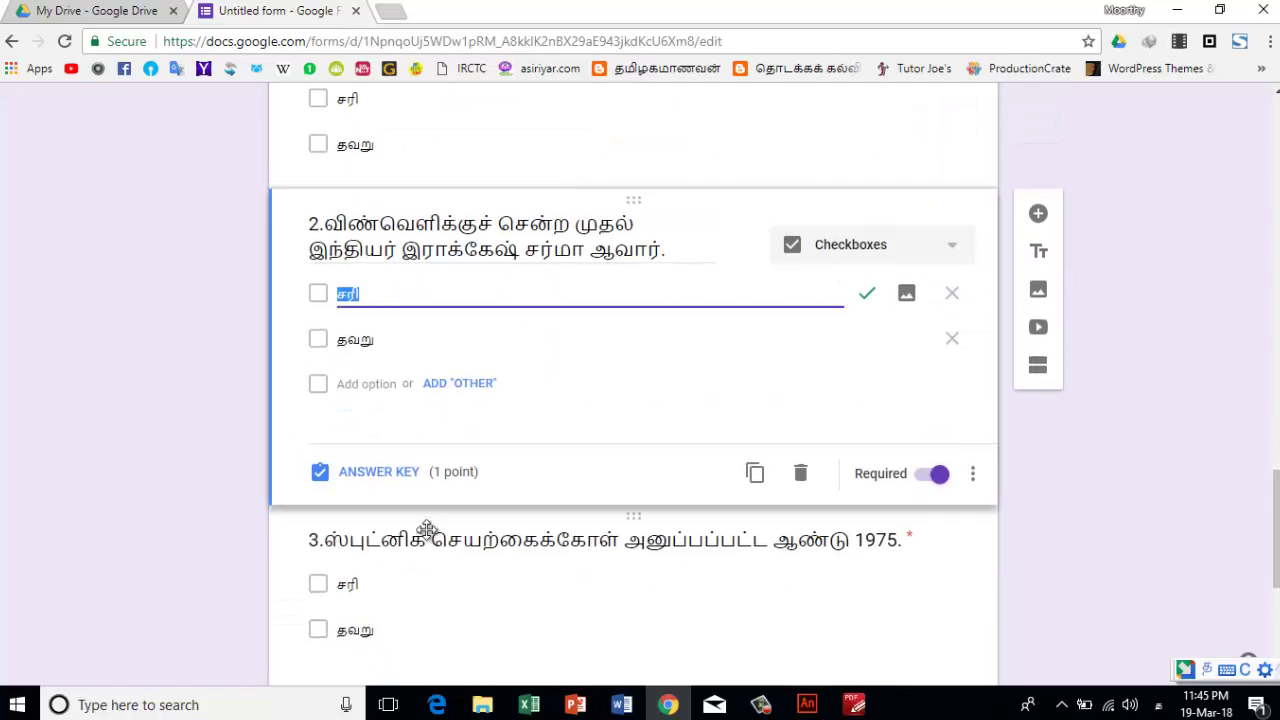
scroll(402, 420, down, 3)
click(415, 370)
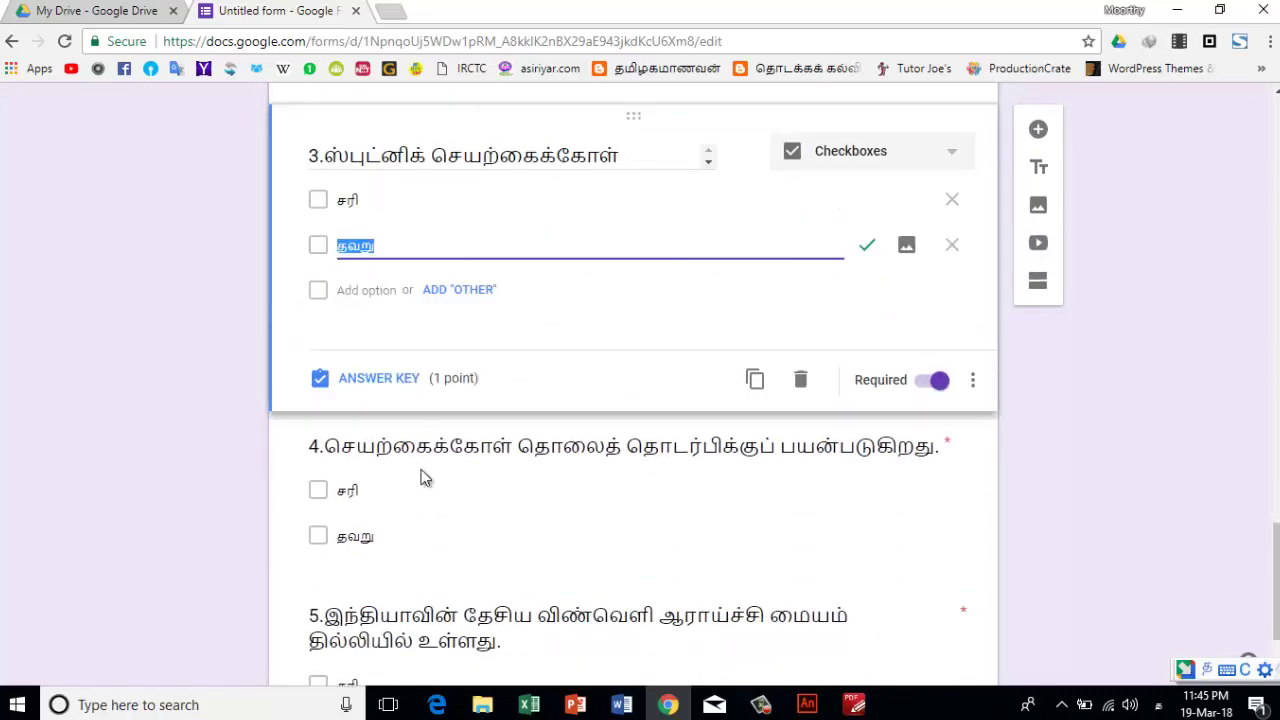
click(434, 531)
scroll(434, 509, down, 2)
click(440, 527)
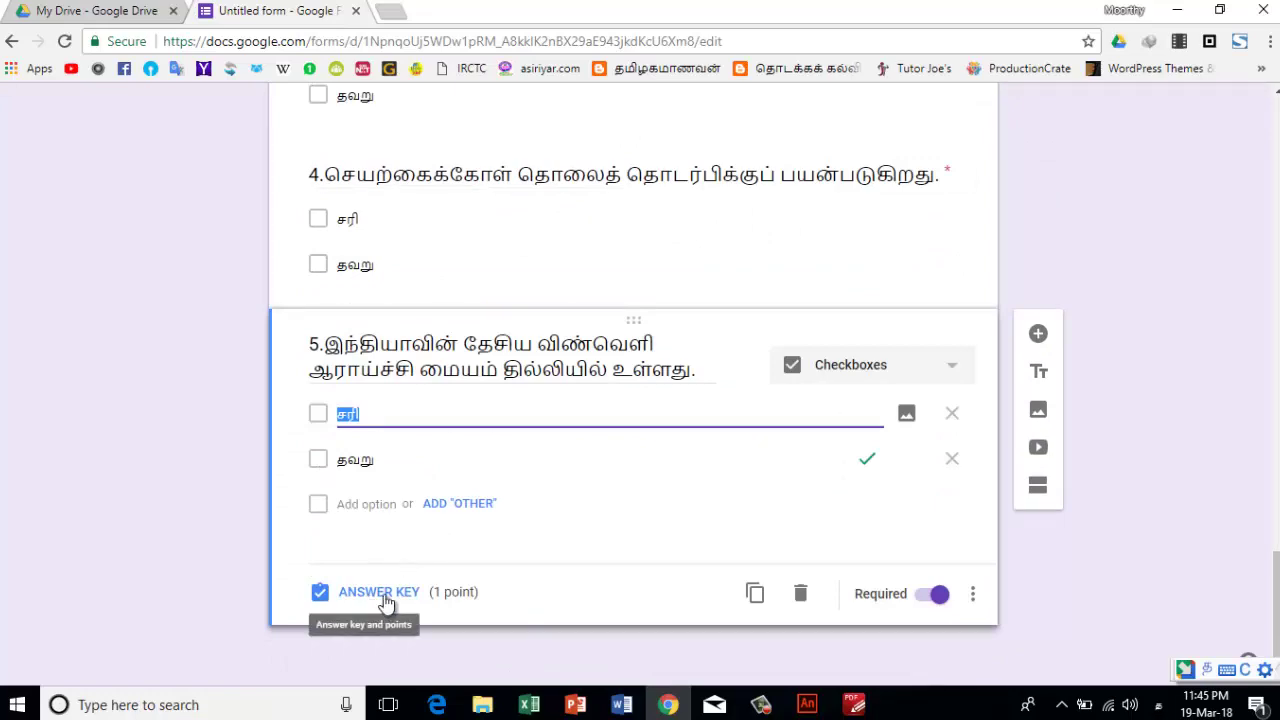
scroll(383, 520, up, 18)
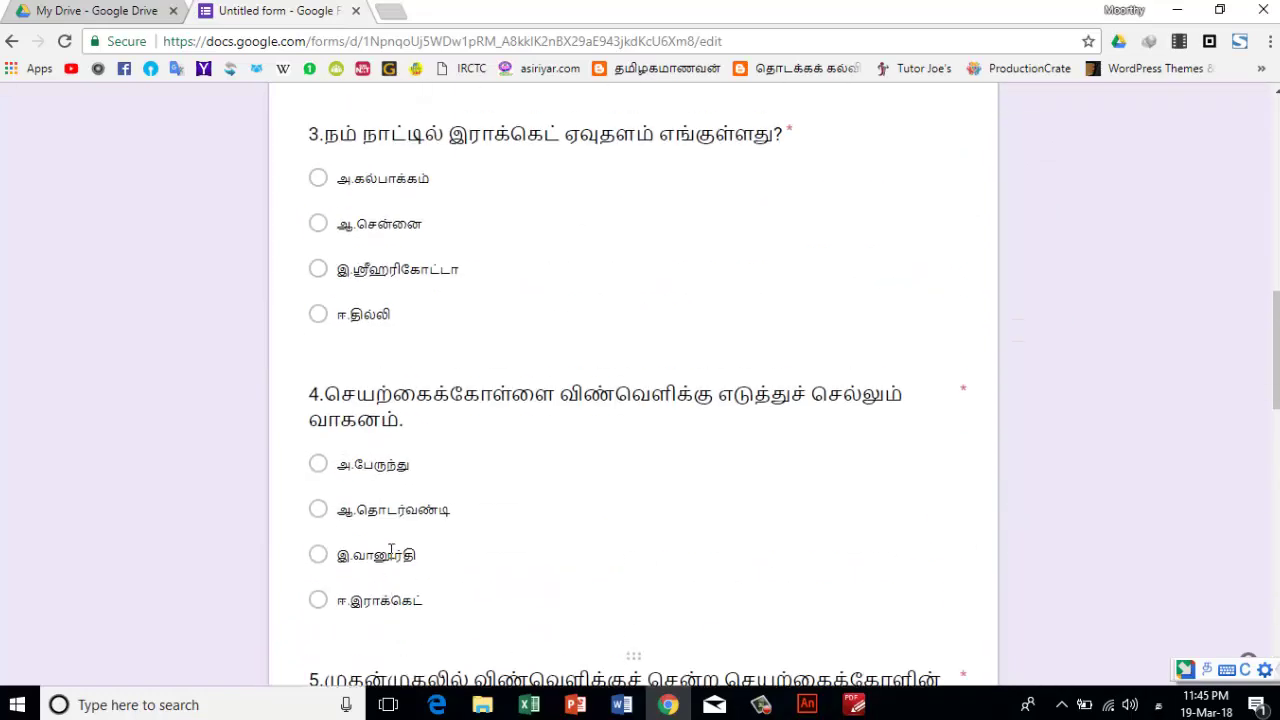
scroll(380, 430, up, 5)
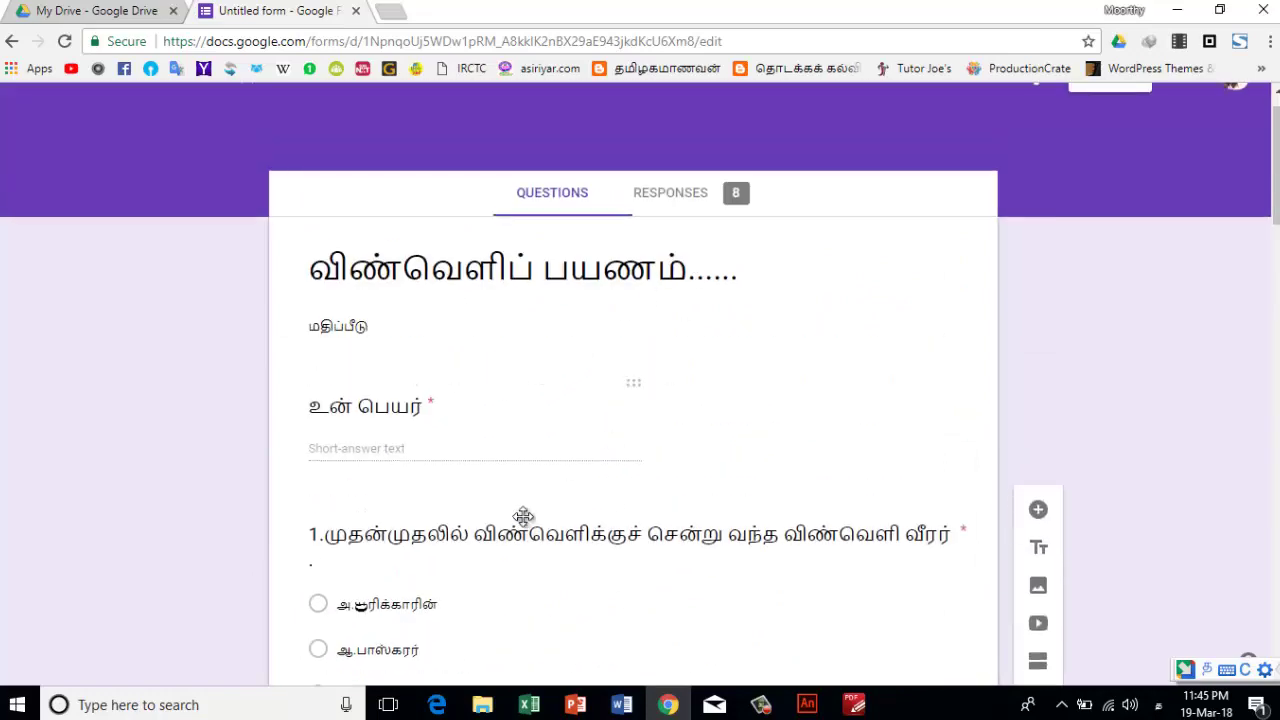
scroll(467, 508, down, 20)
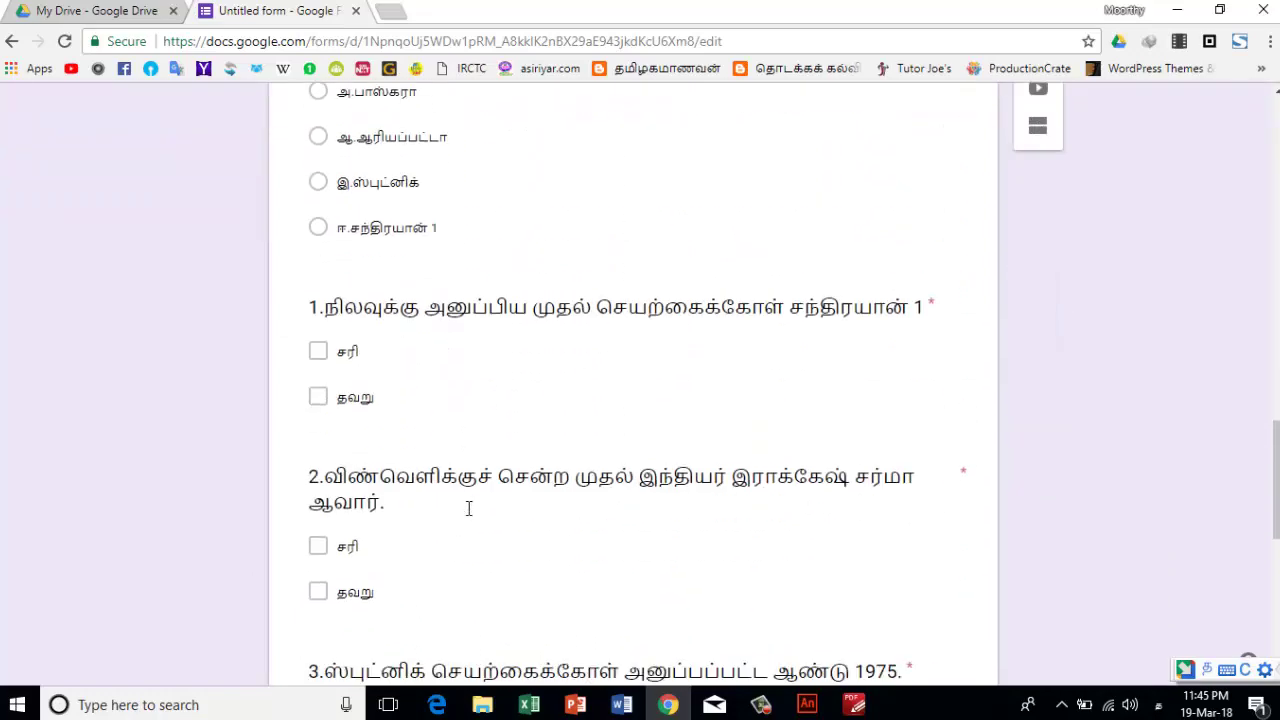
scroll(468, 508, down, 5)
scroll(467, 508, up, 20)
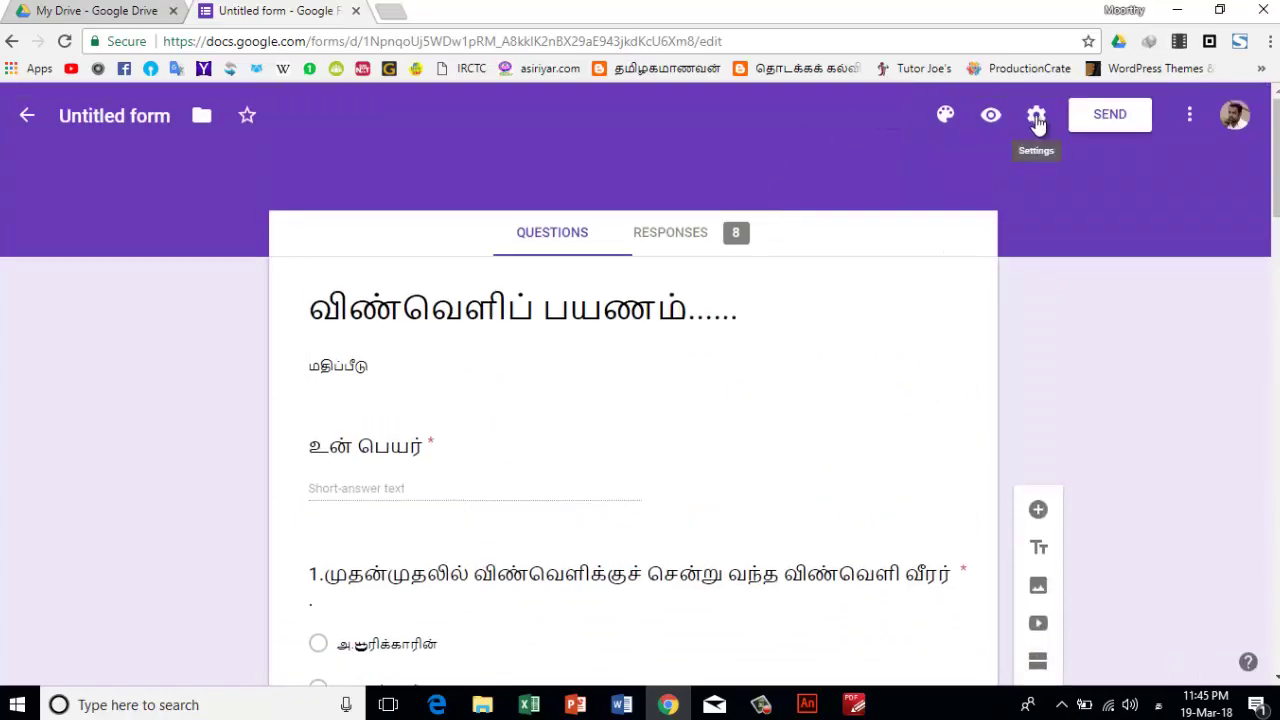
click(1036, 117)
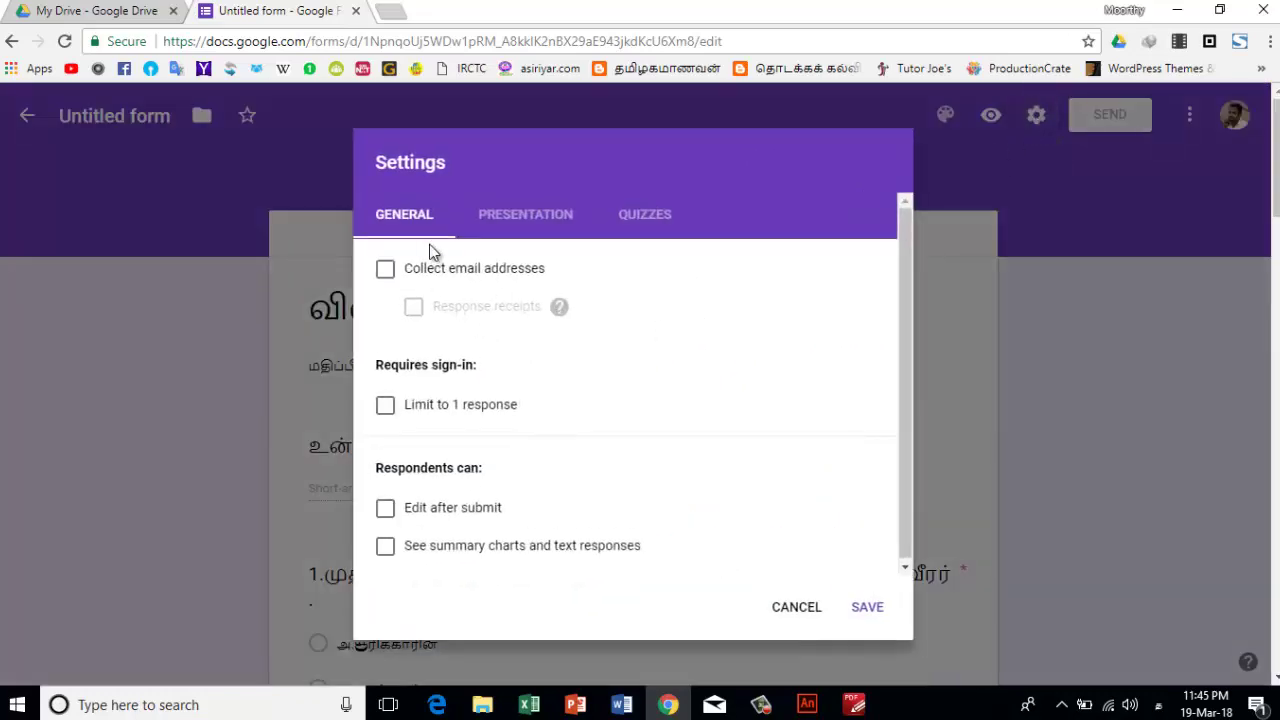
click(500, 218)
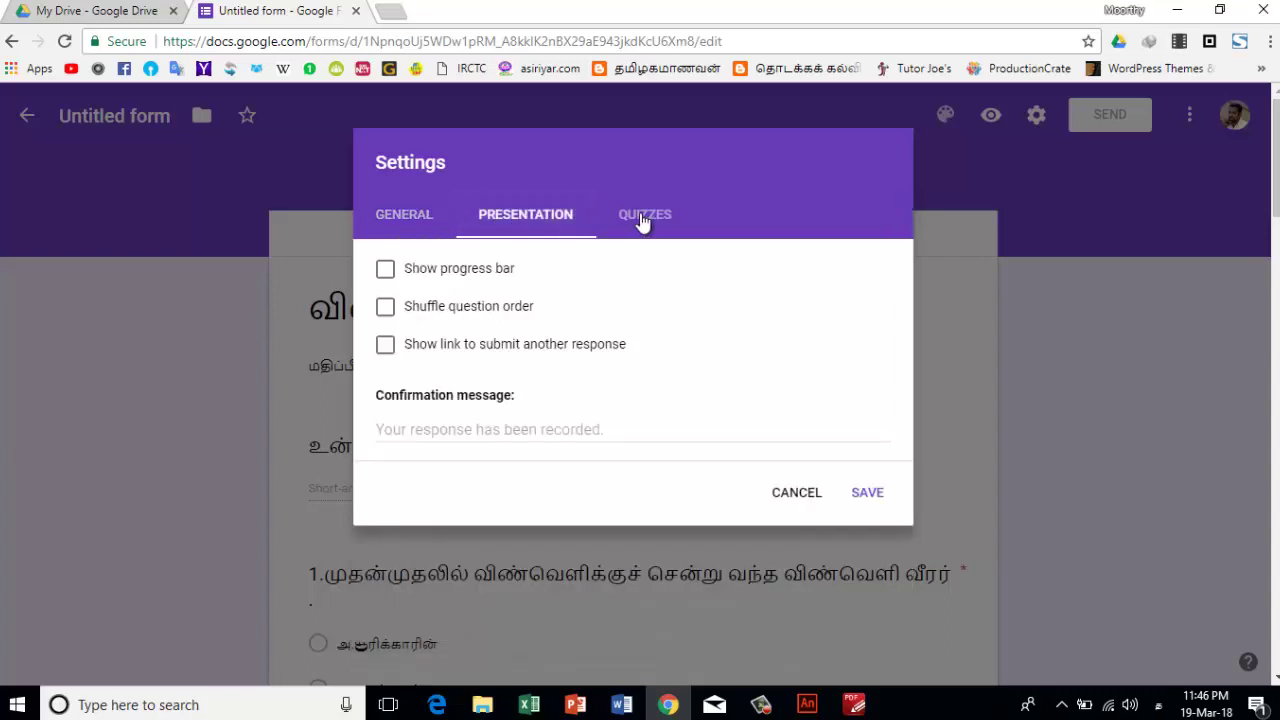
click(641, 220)
click(521, 213)
click(386, 307)
click(386, 308)
click(641, 220)
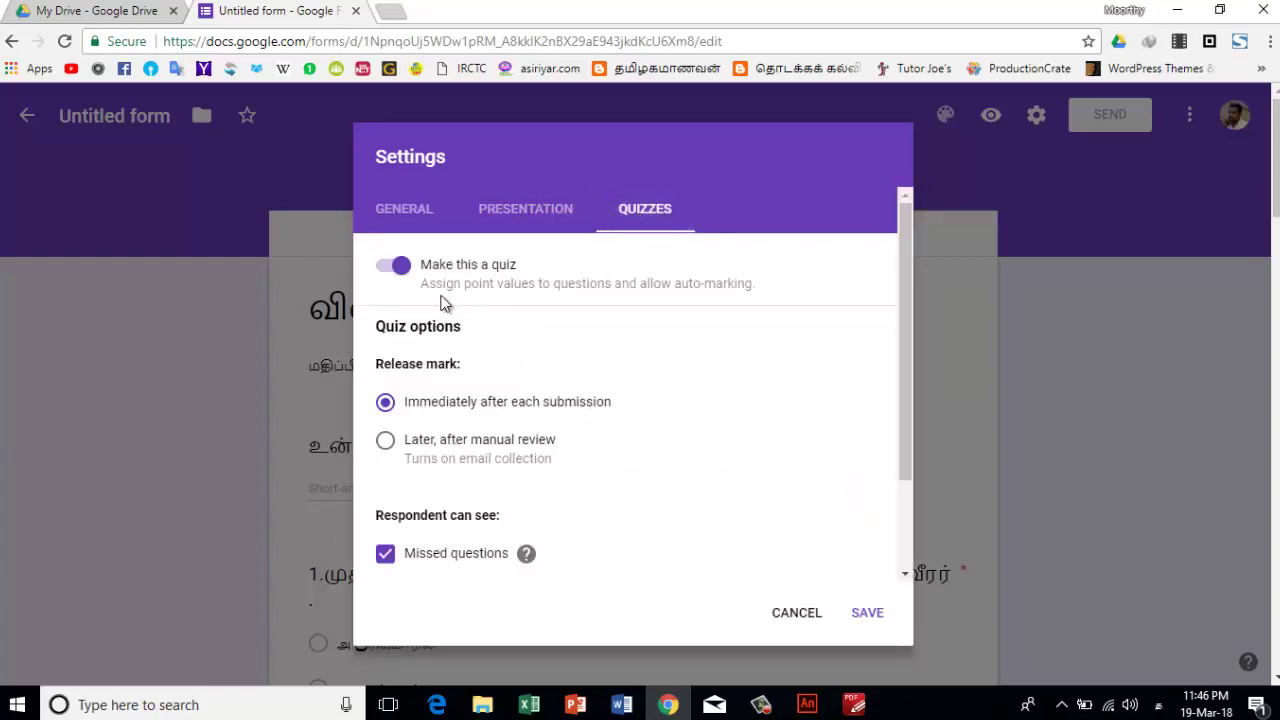
click(387, 268)
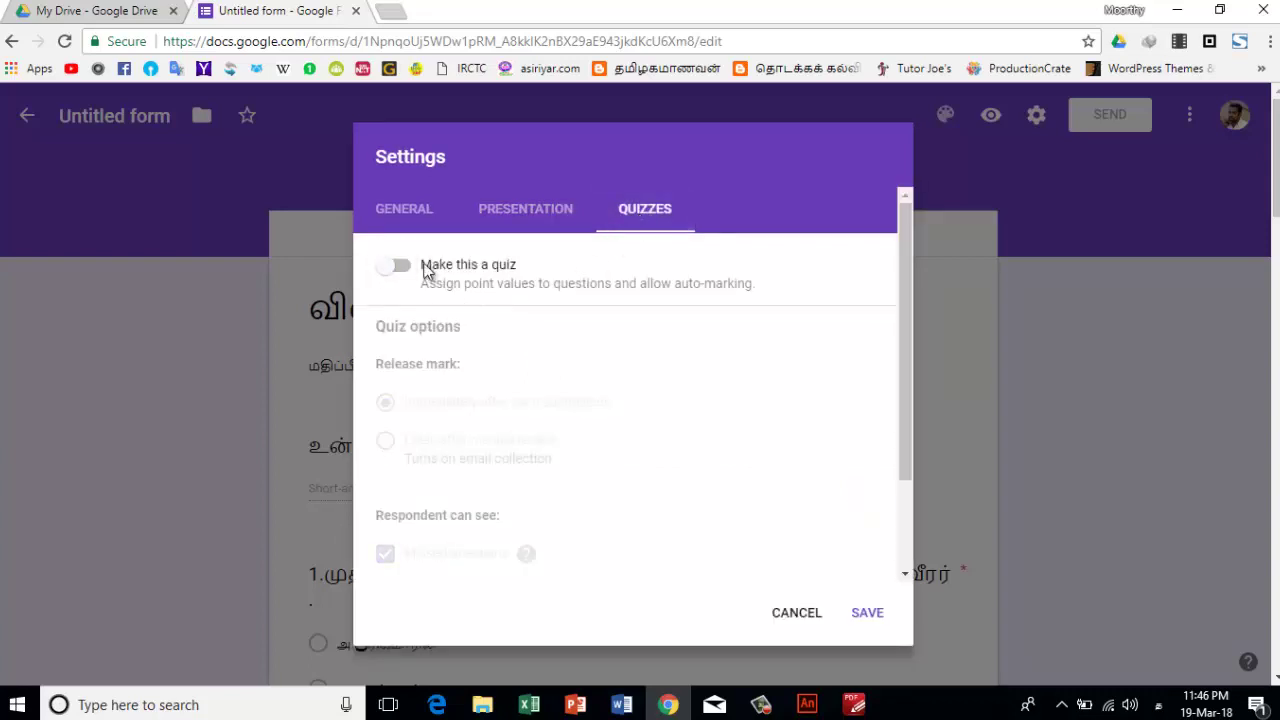
click(400, 266)
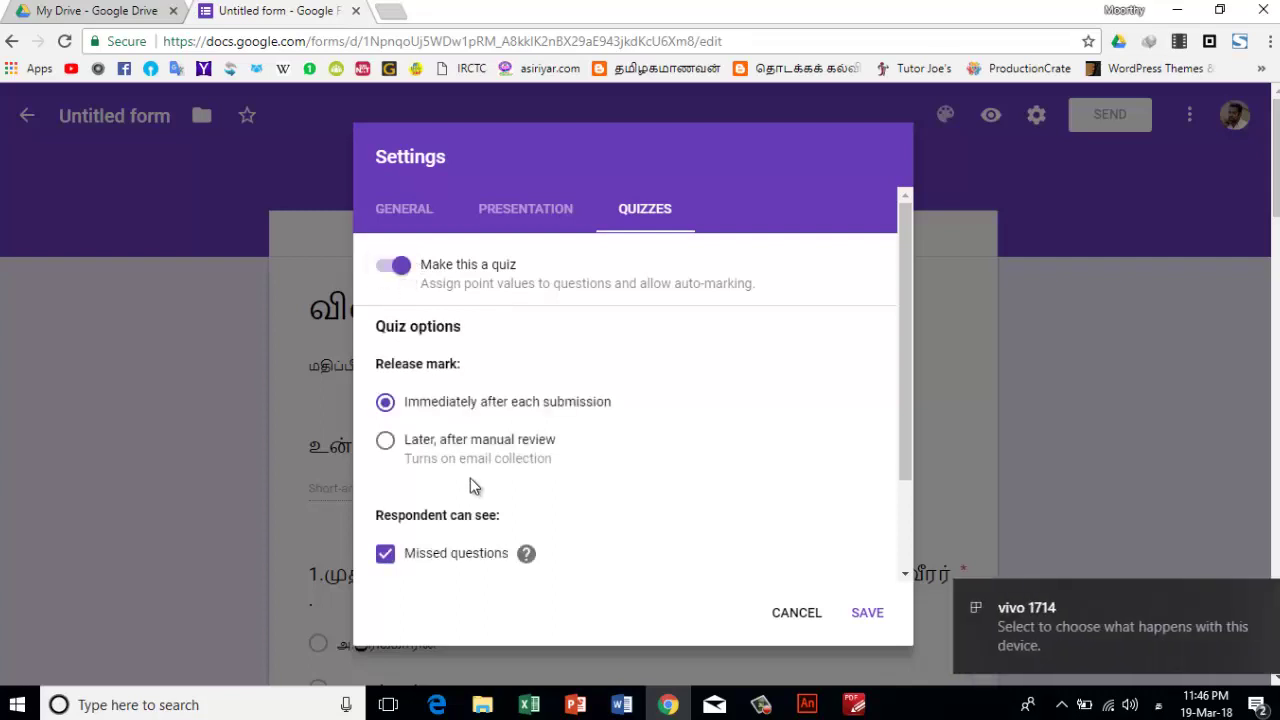
scroll(458, 480, down, 2)
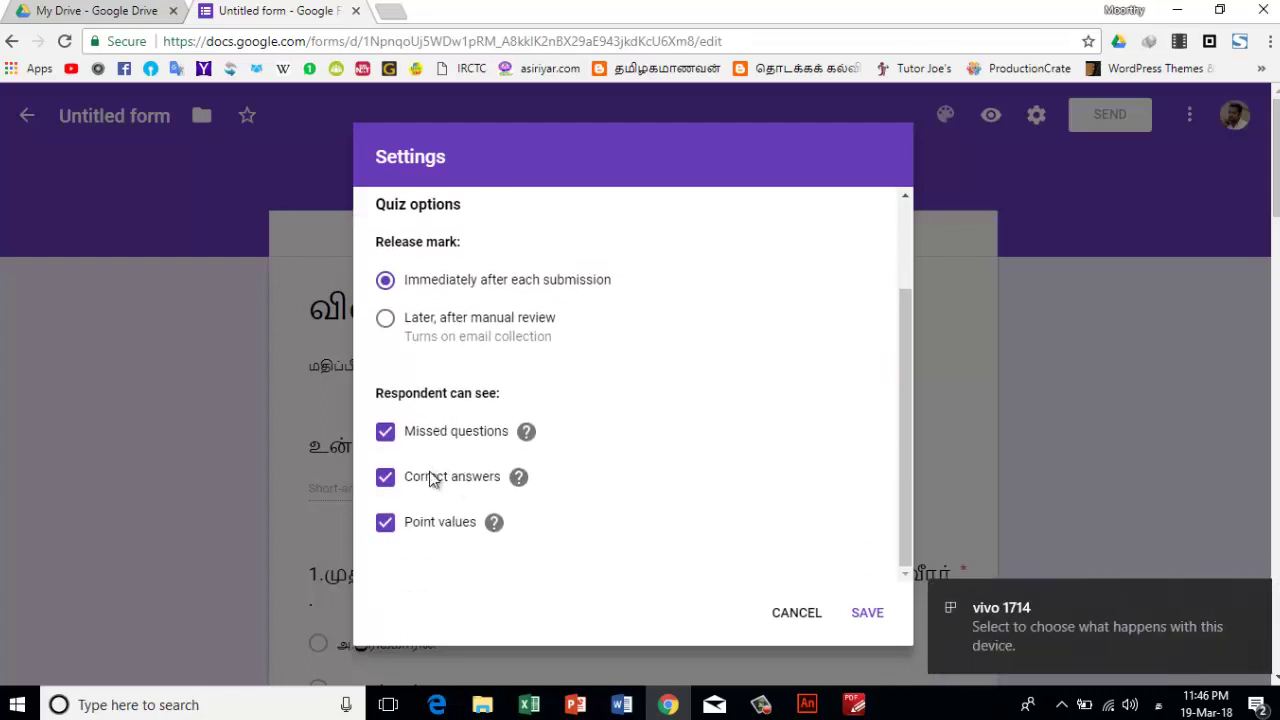
click(866, 613)
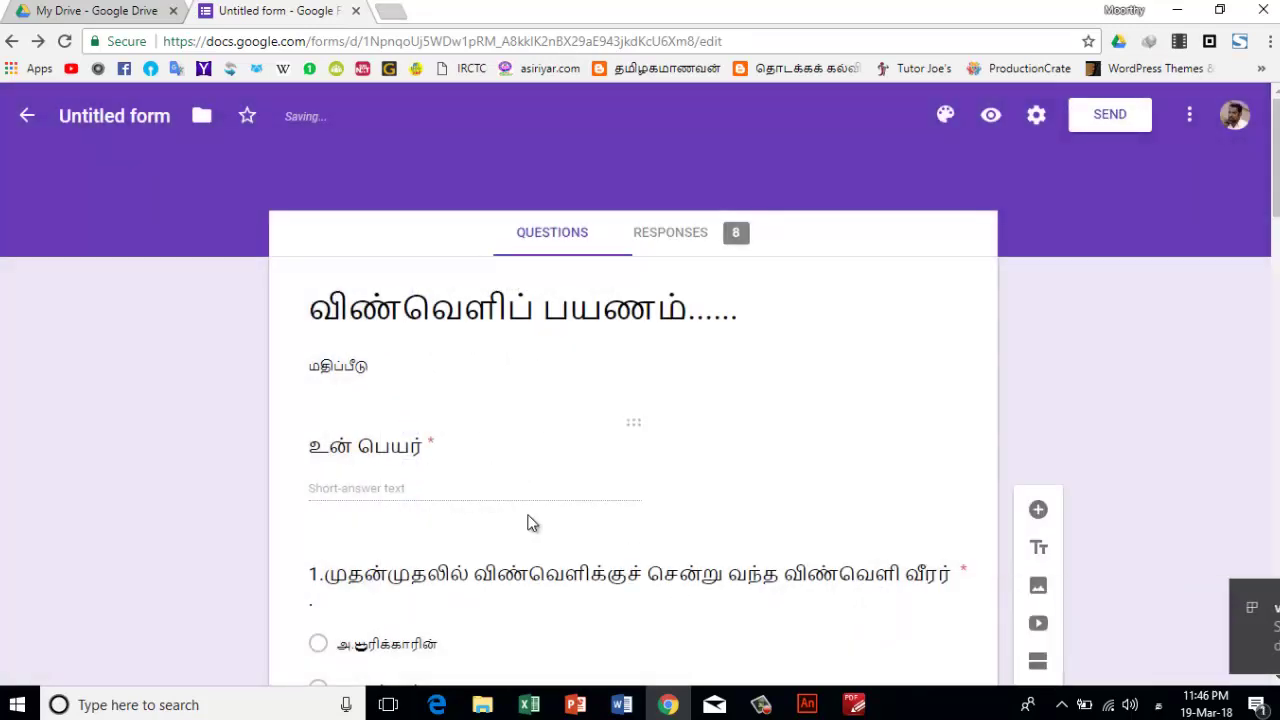
scroll(364, 487, down, 3)
- In question 1's answer key, leave only the first option marked correct, worth 1 point
click(368, 301)
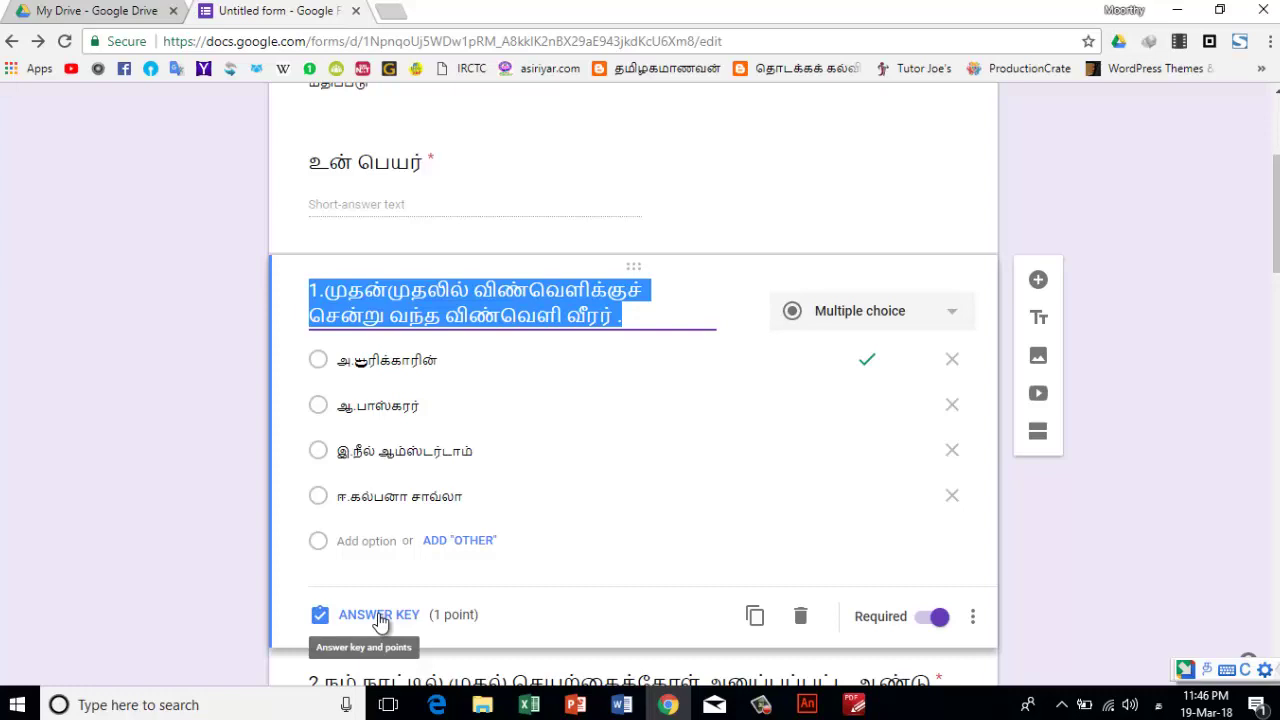
click(379, 616)
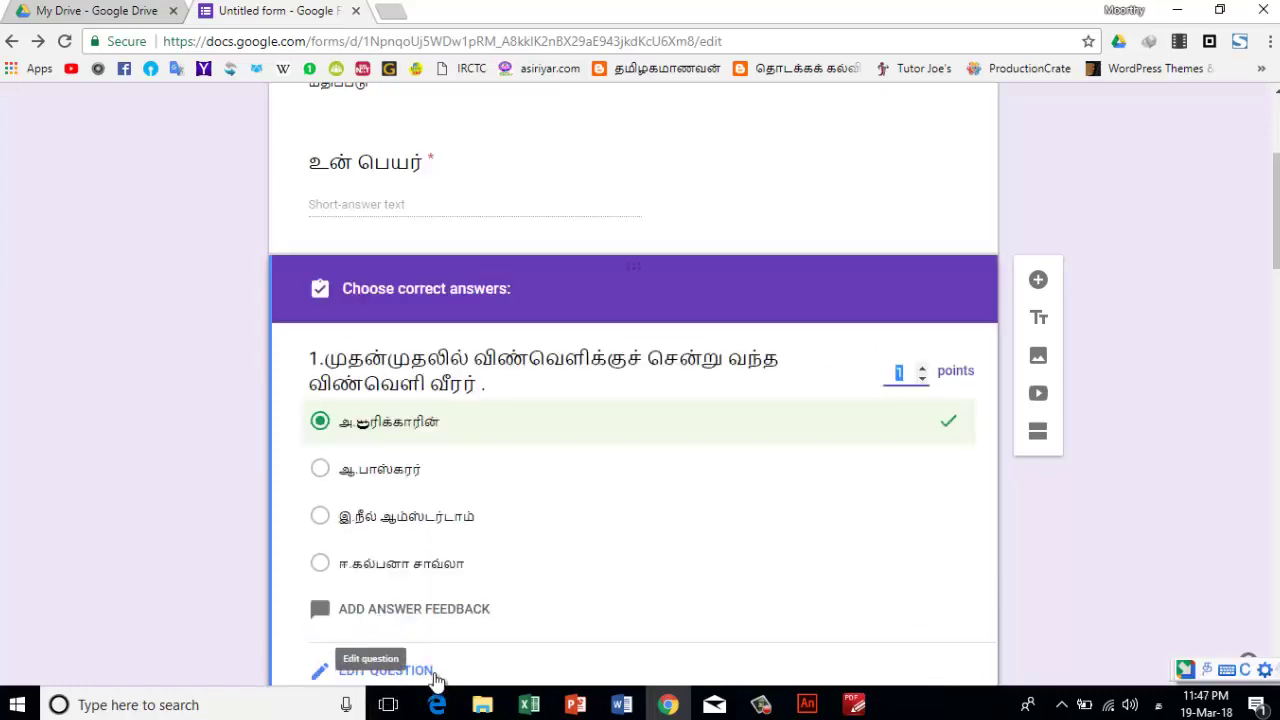
scroll(886, 428, down, 1)
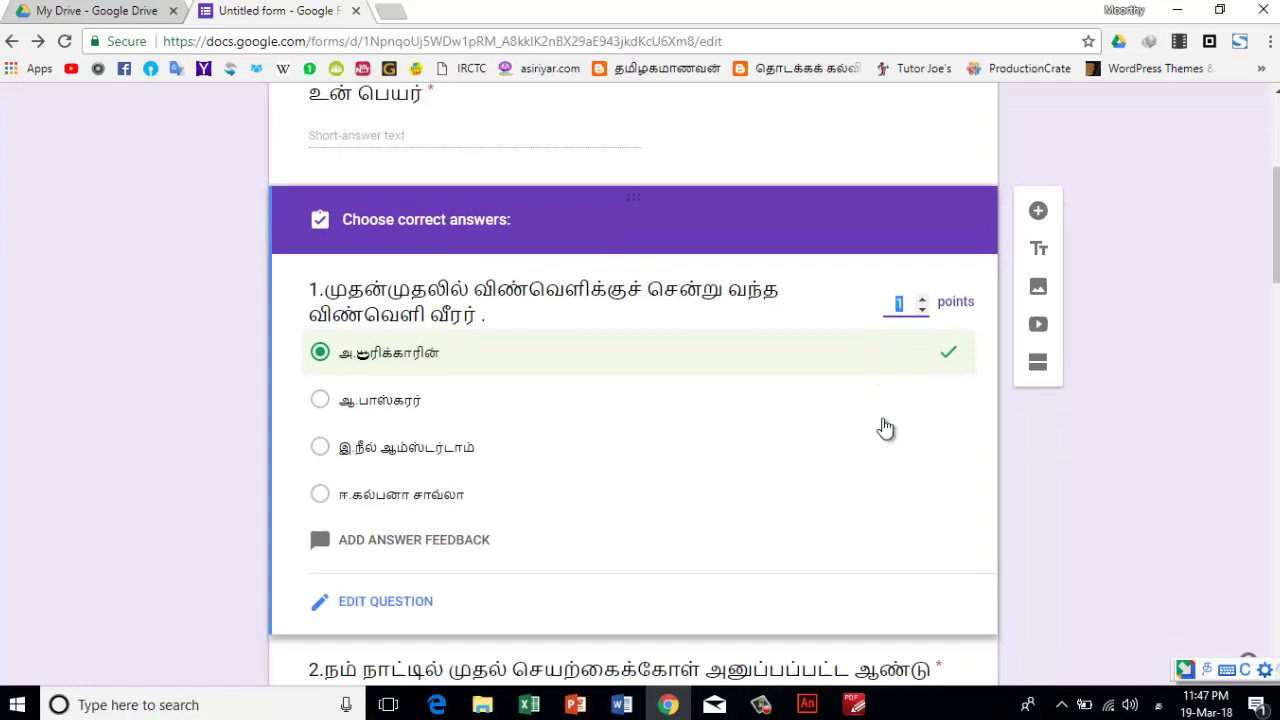
scroll(886, 428, down, 1)
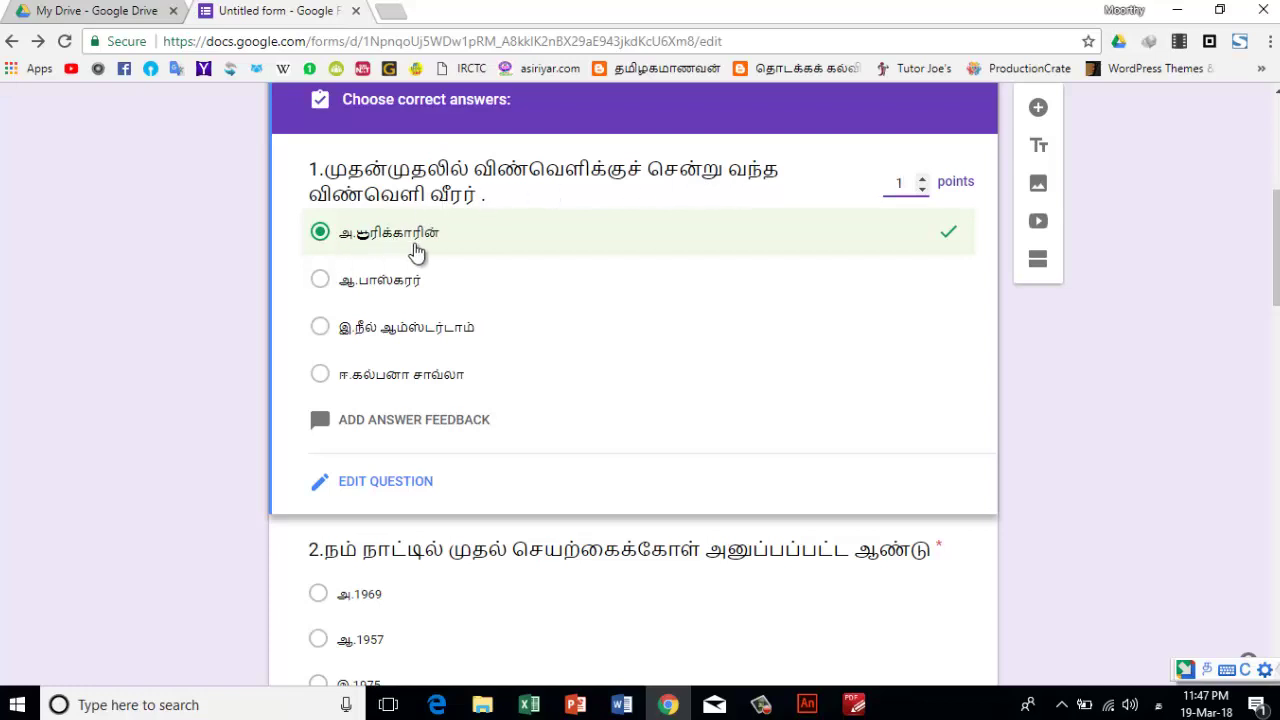
click(320, 233)
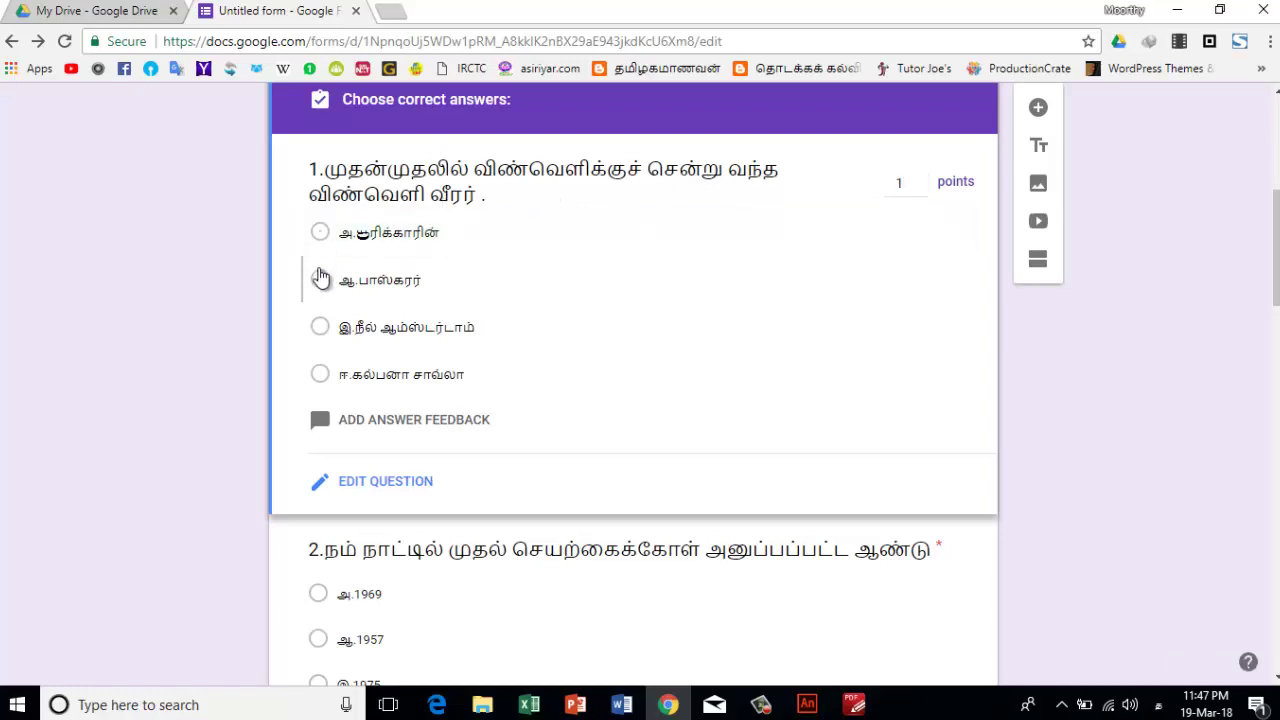
click(320, 279)
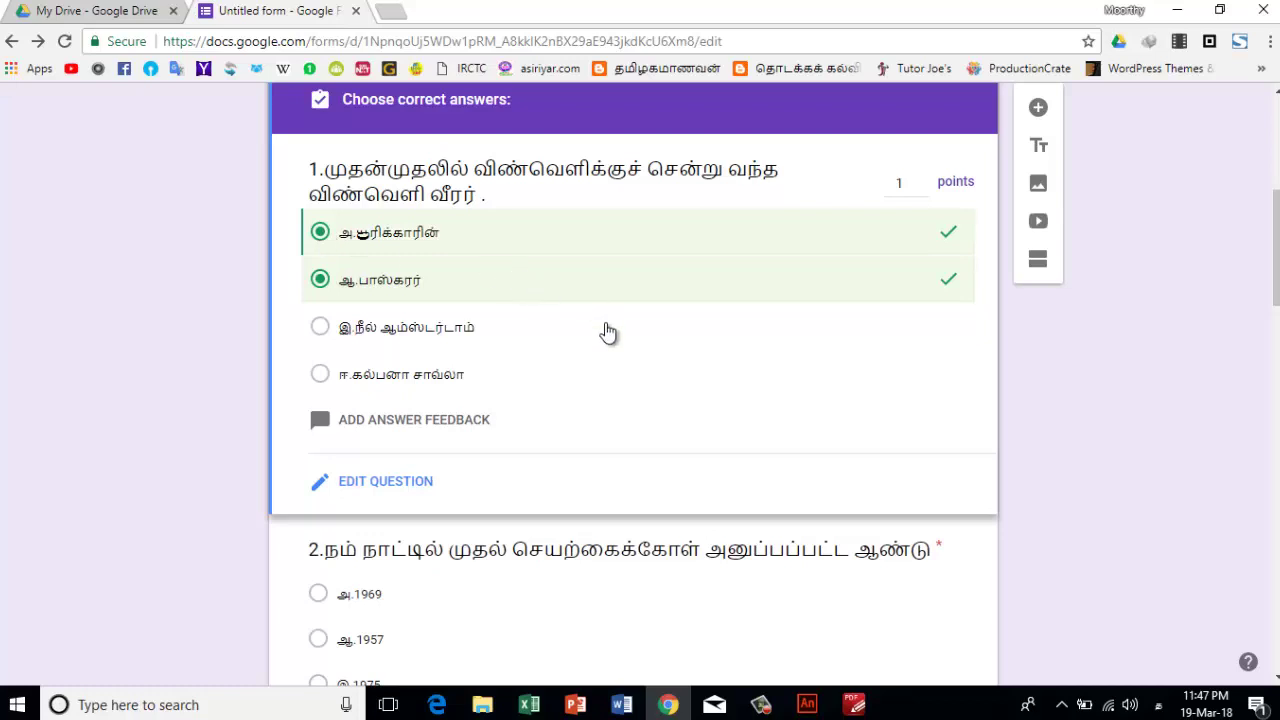
click(318, 280)
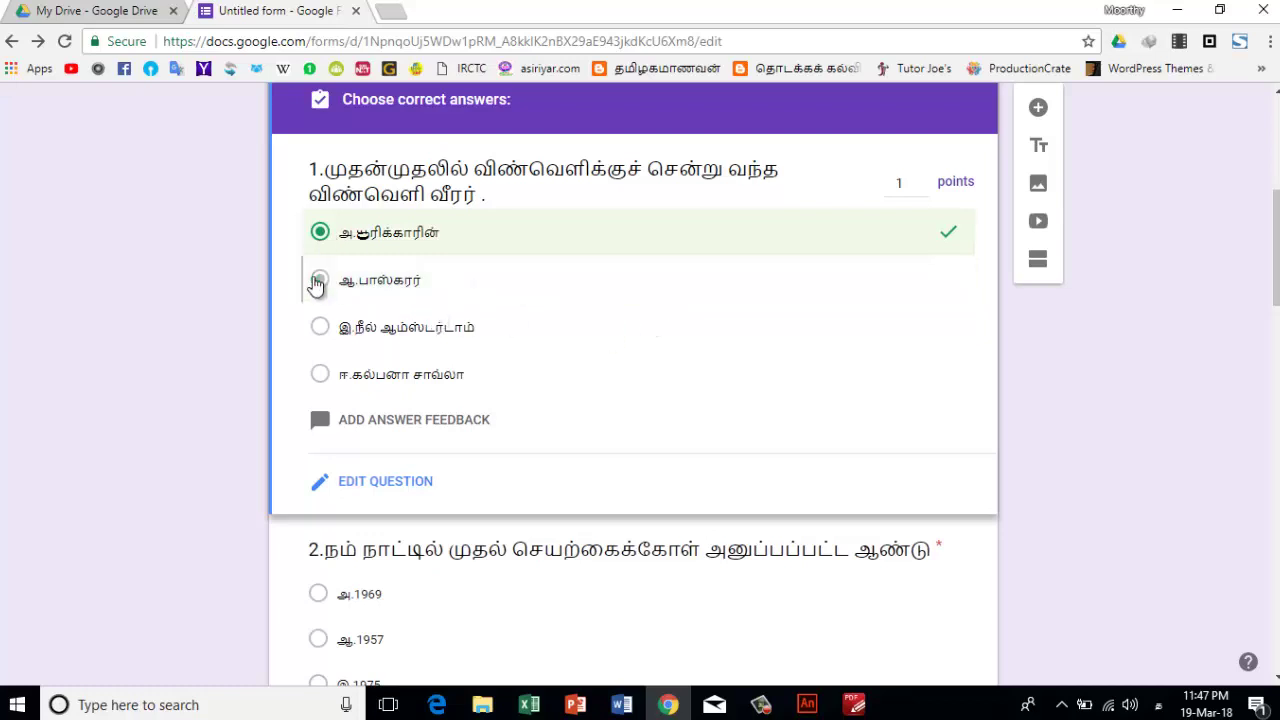
scroll(380, 413, down, 3)
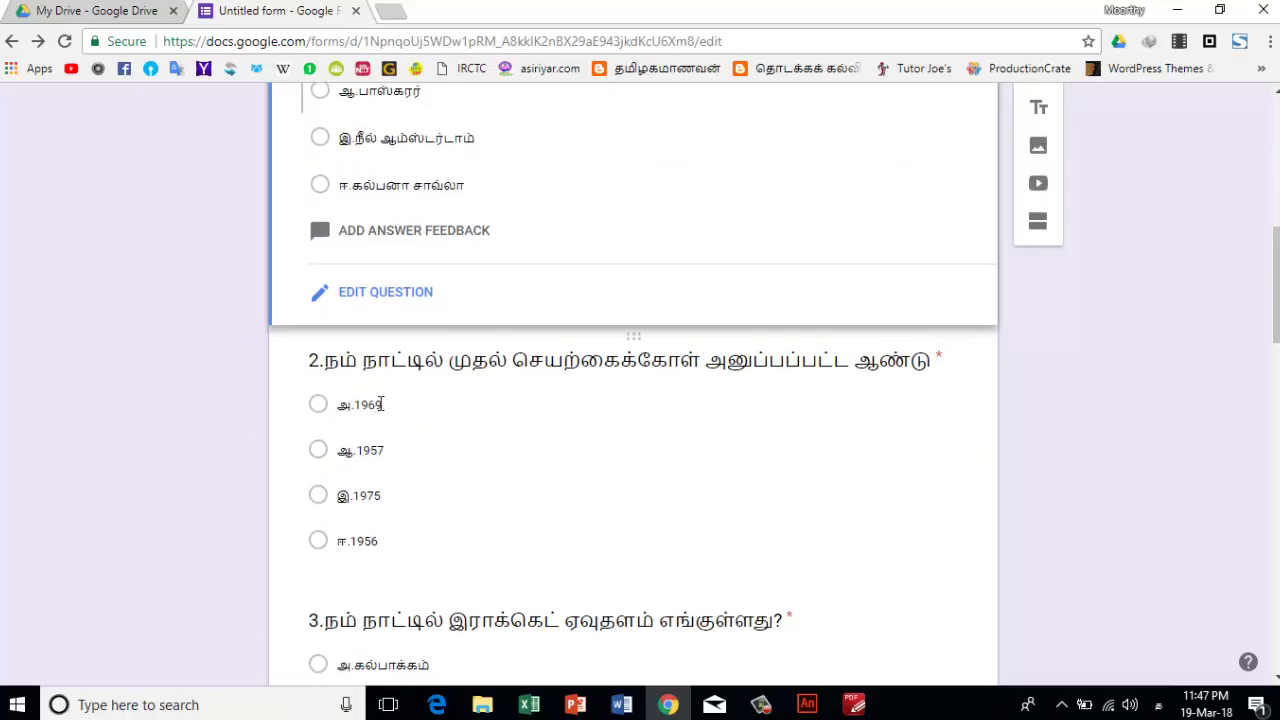
- Review the answer keys of question 2 (1975) and question 3 (Sriharikota)
scroll(340, 400, down, 1)
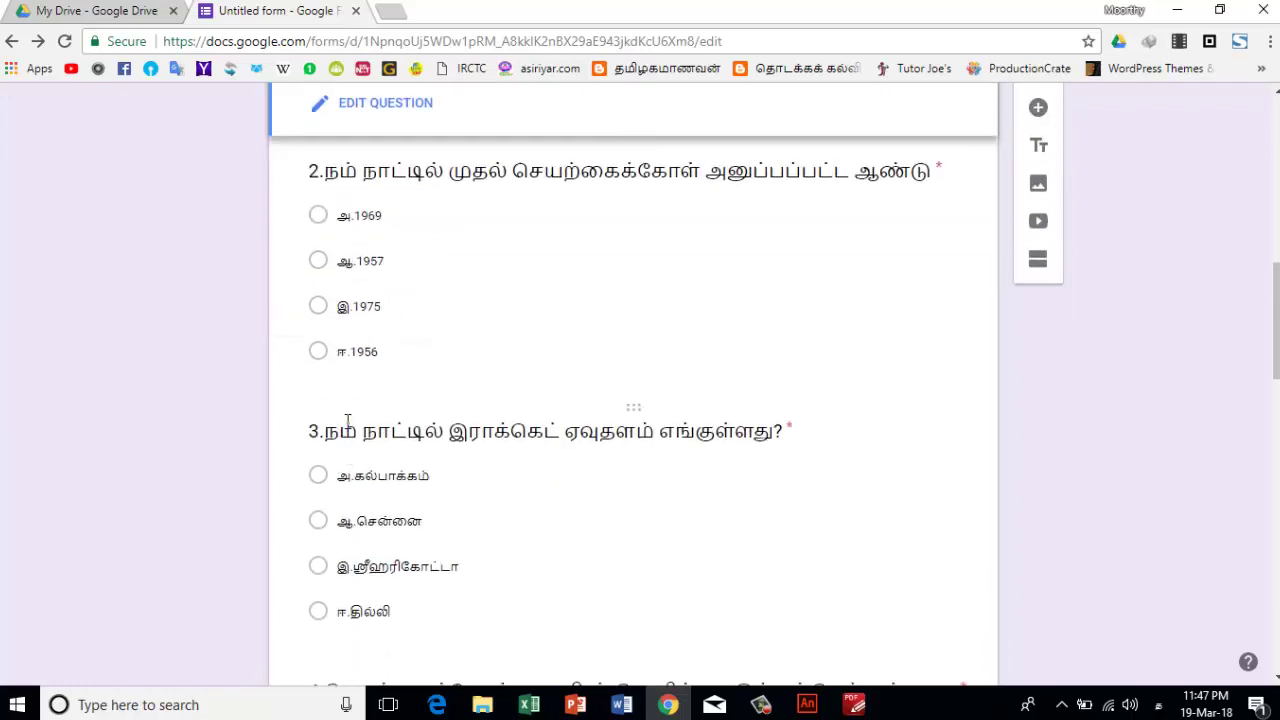
click(366, 184)
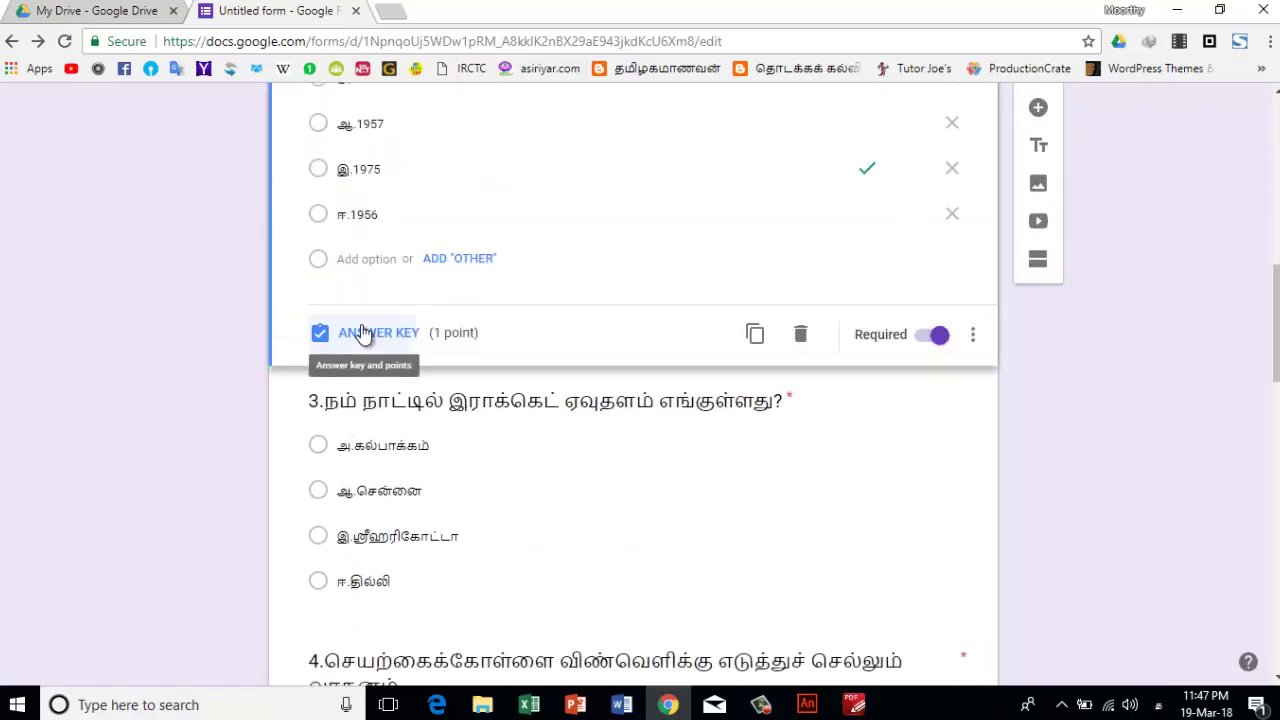
click(365, 333)
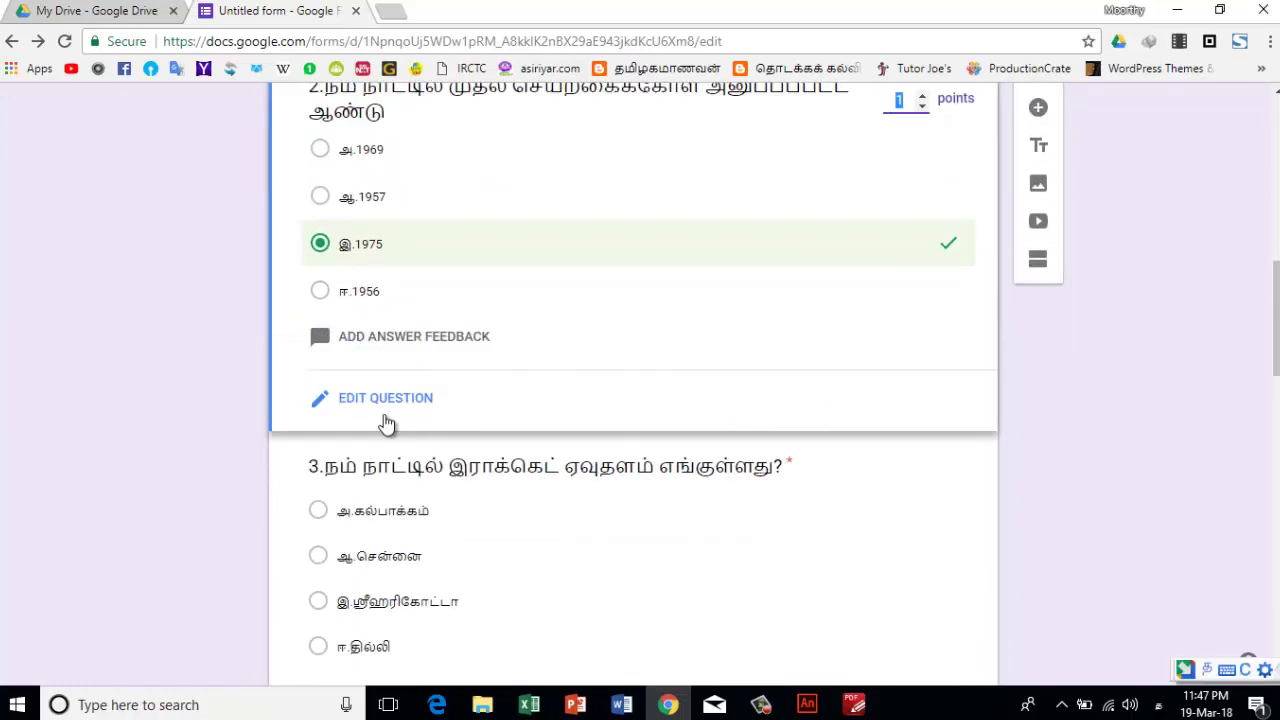
scroll(703, 383, up, 2)
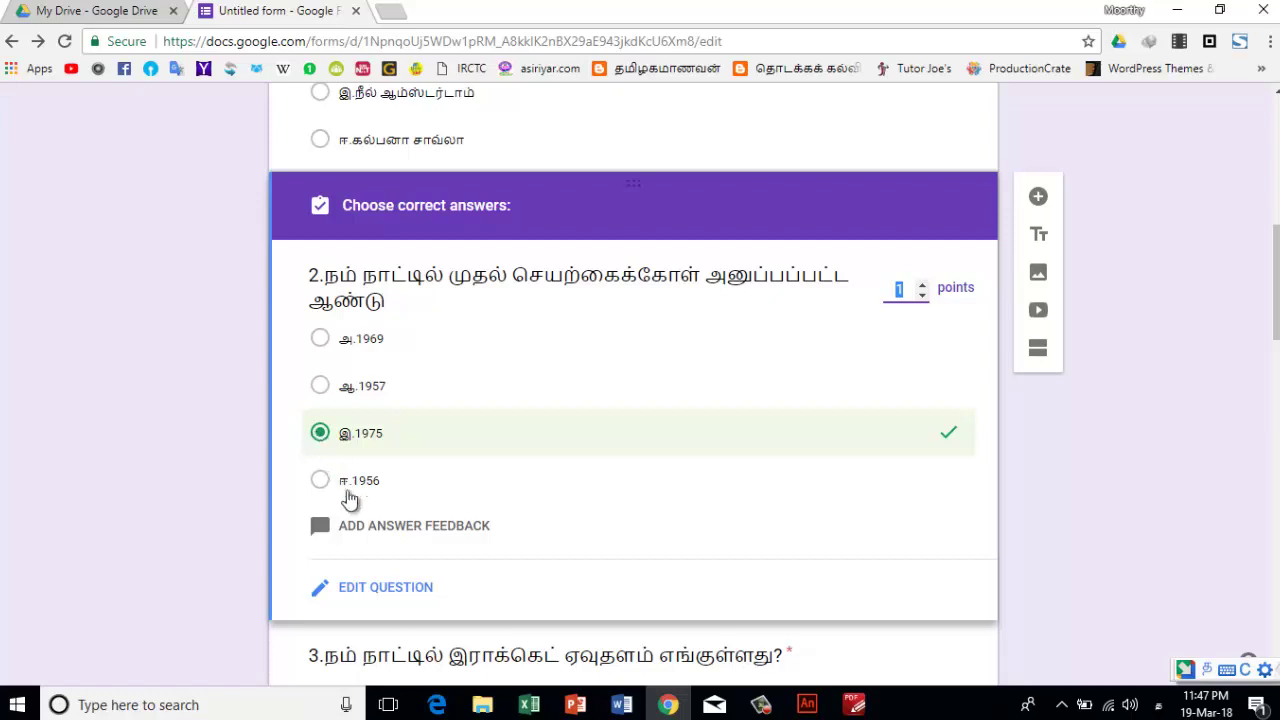
scroll(348, 495, down, 2)
click(417, 510)
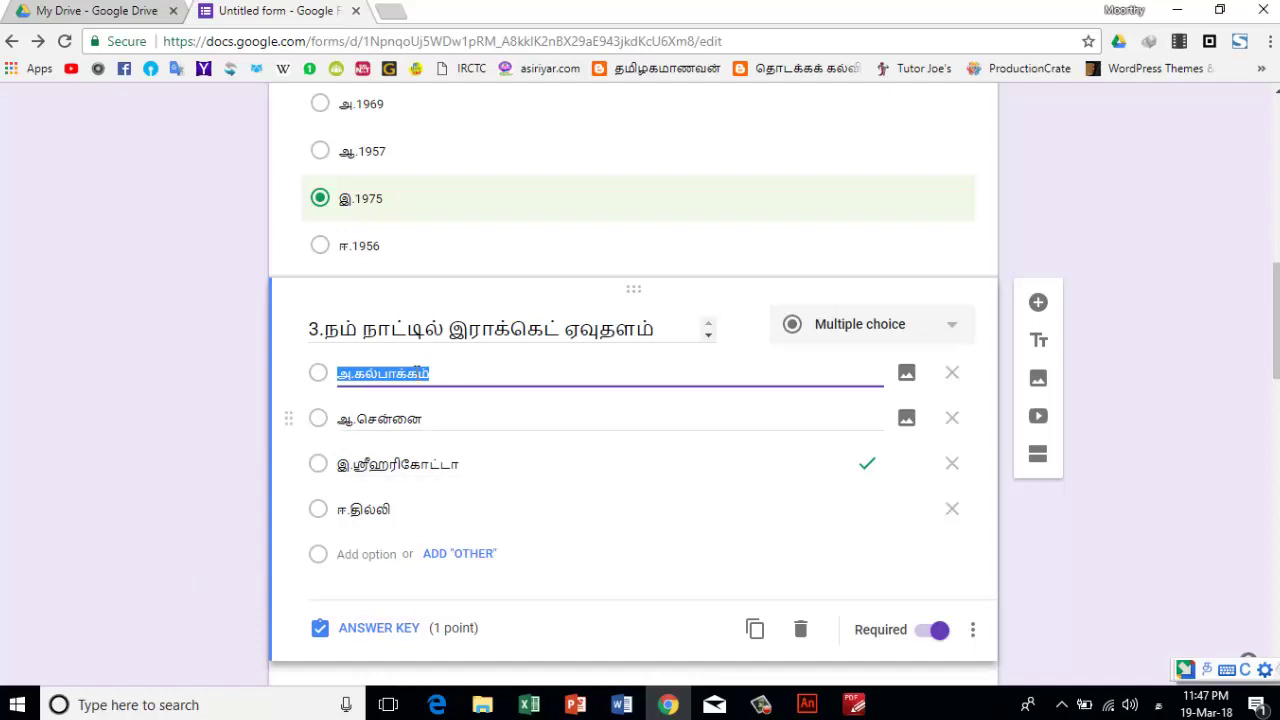
click(325, 471)
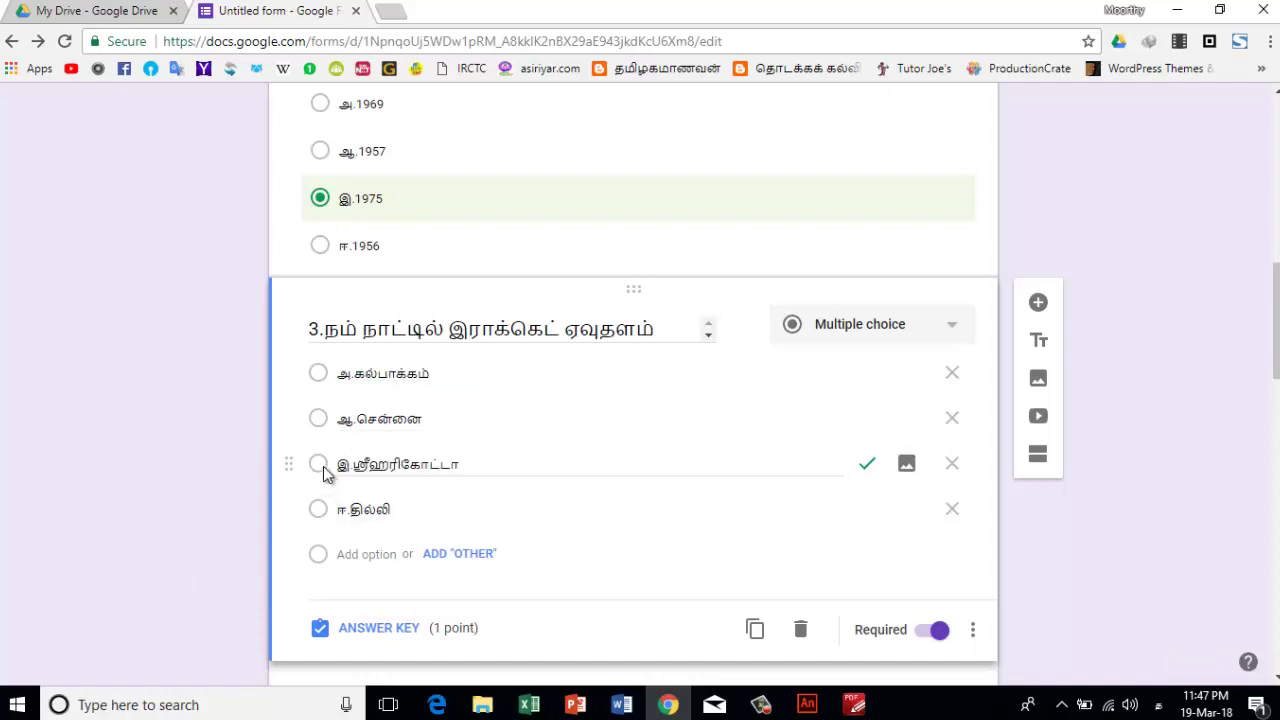
click(365, 630)
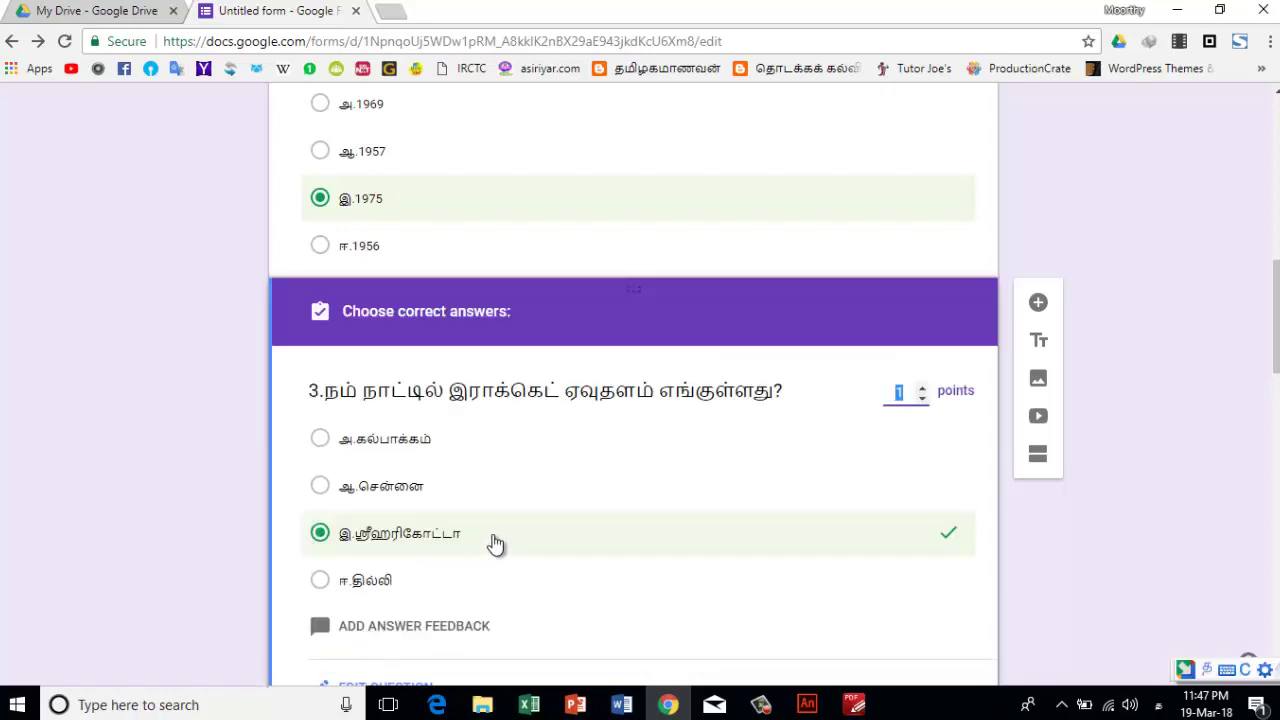
- Check question 4's answer key with the rocket option correct, then open question 5
scroll(382, 495, down, 4)
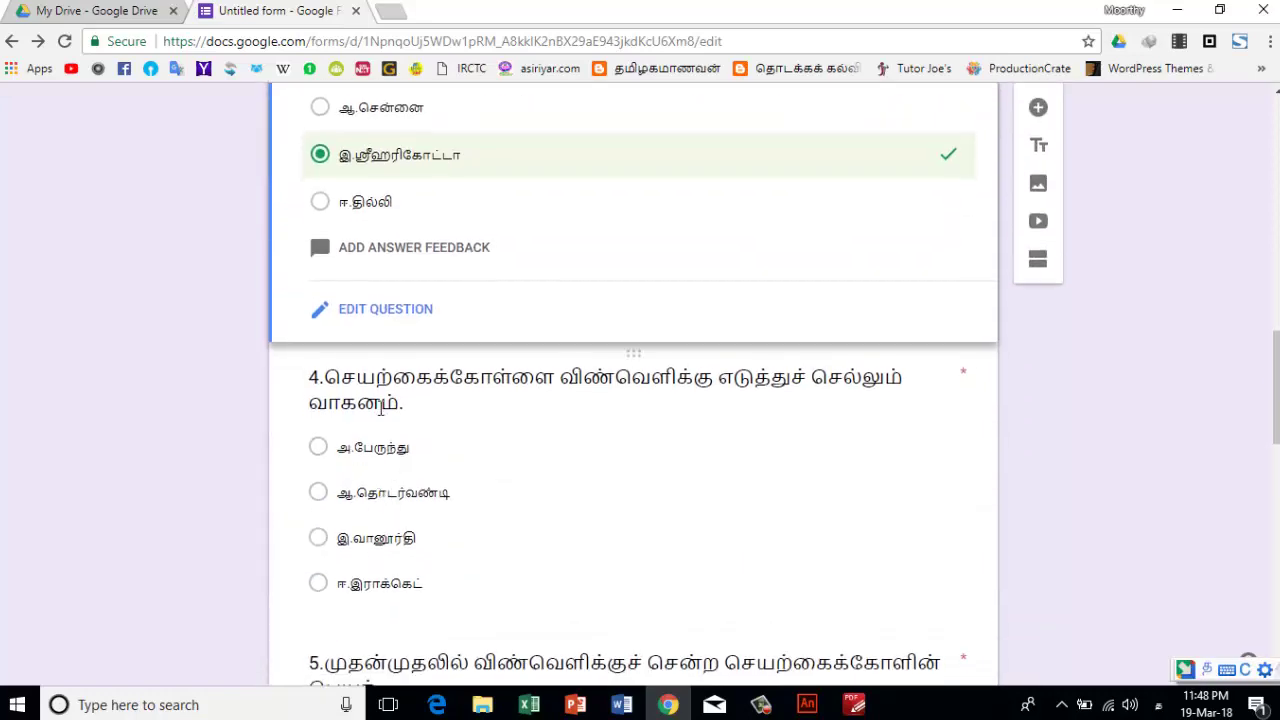
scroll(385, 481, down, 2)
click(370, 222)
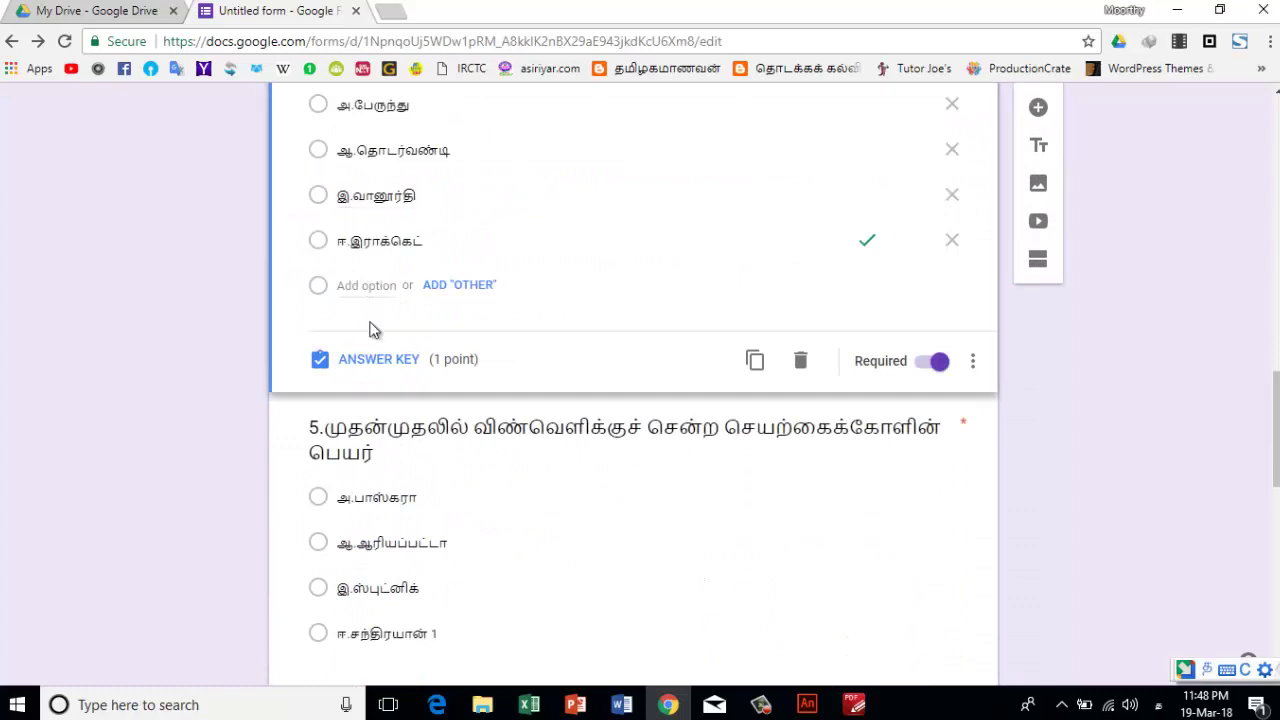
click(380, 552)
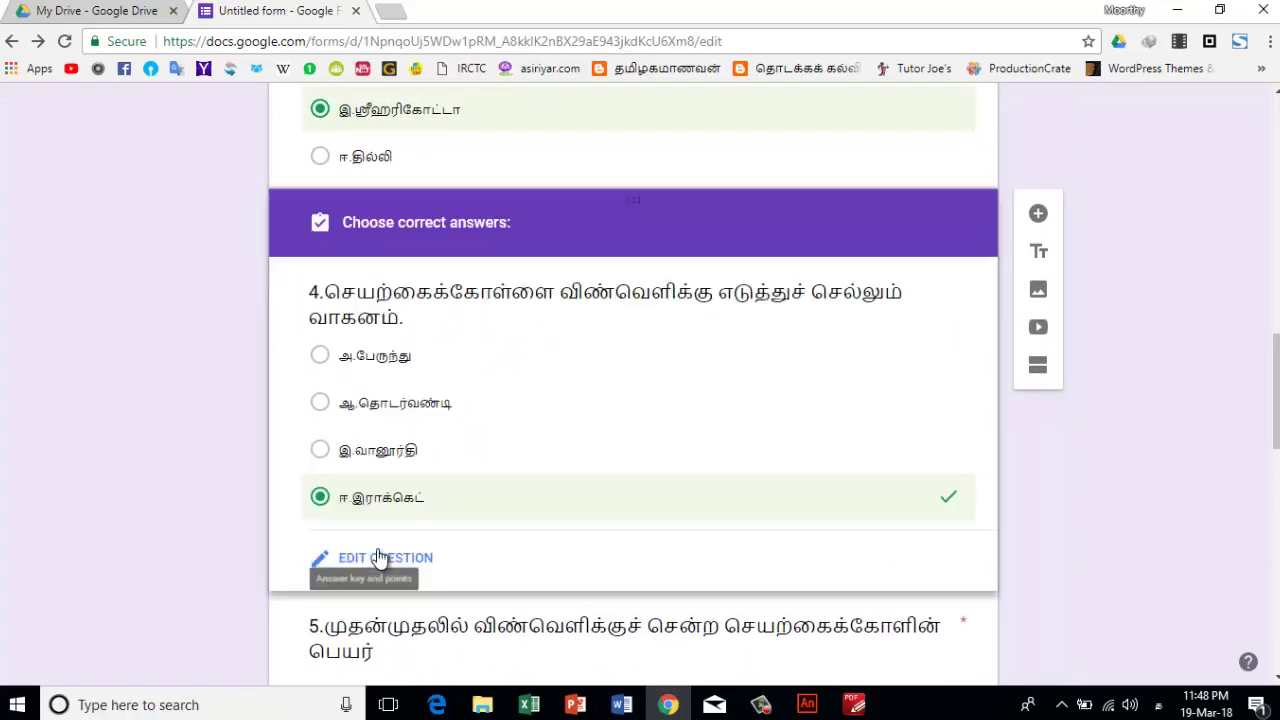
scroll(447, 510, down, 3)
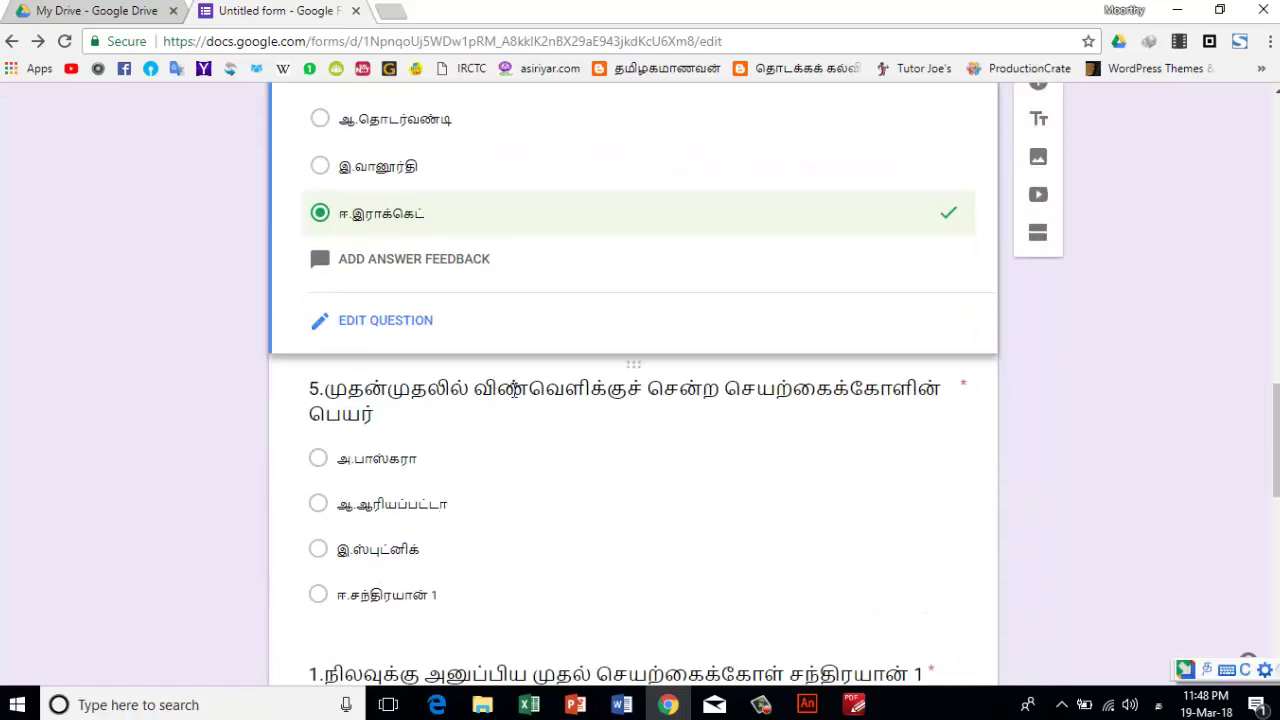
scroll(534, 460, down, 1)
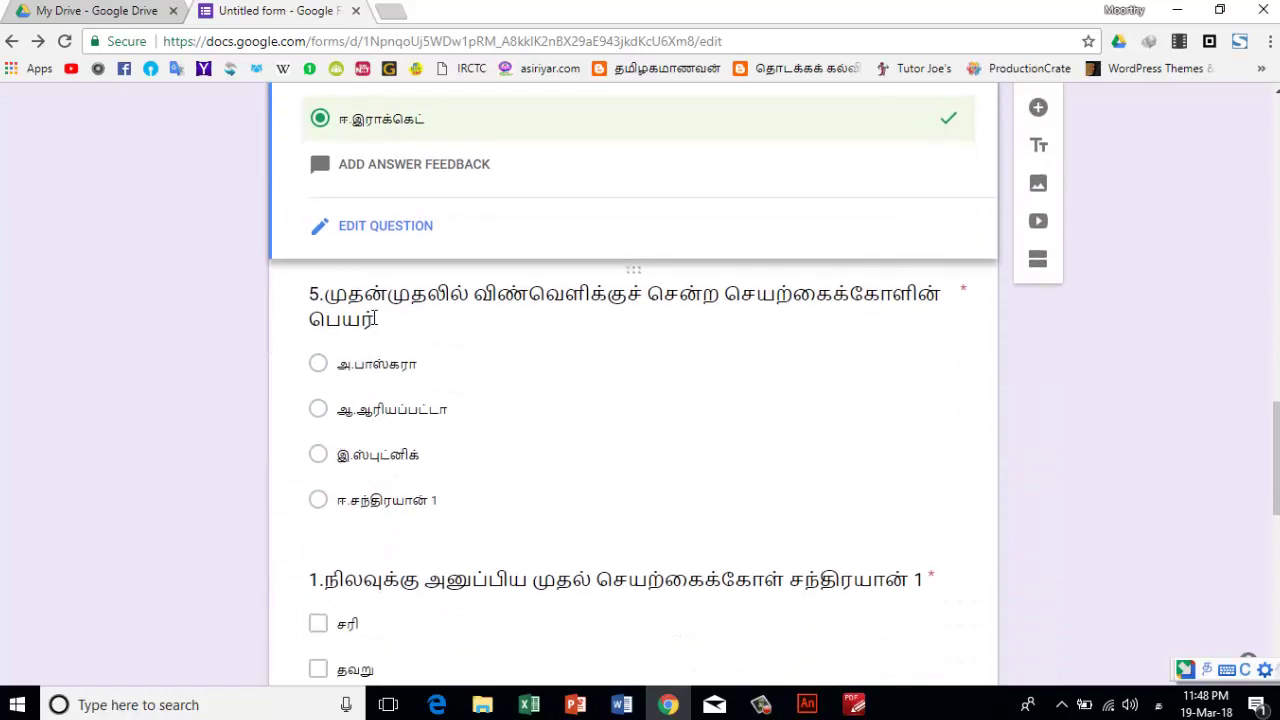
click(375, 318)
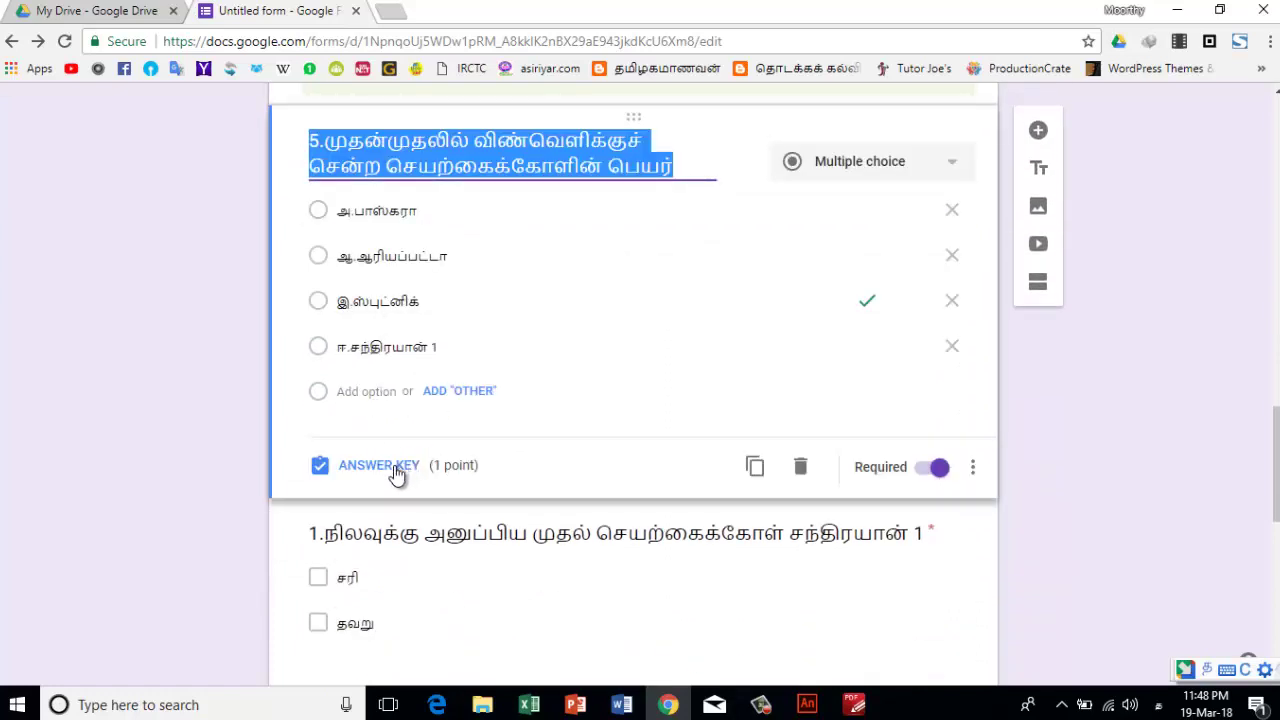
scroll(397, 473, down, 3)
- Review the two true/false questions, showing the second one's correct answer
click(377, 269)
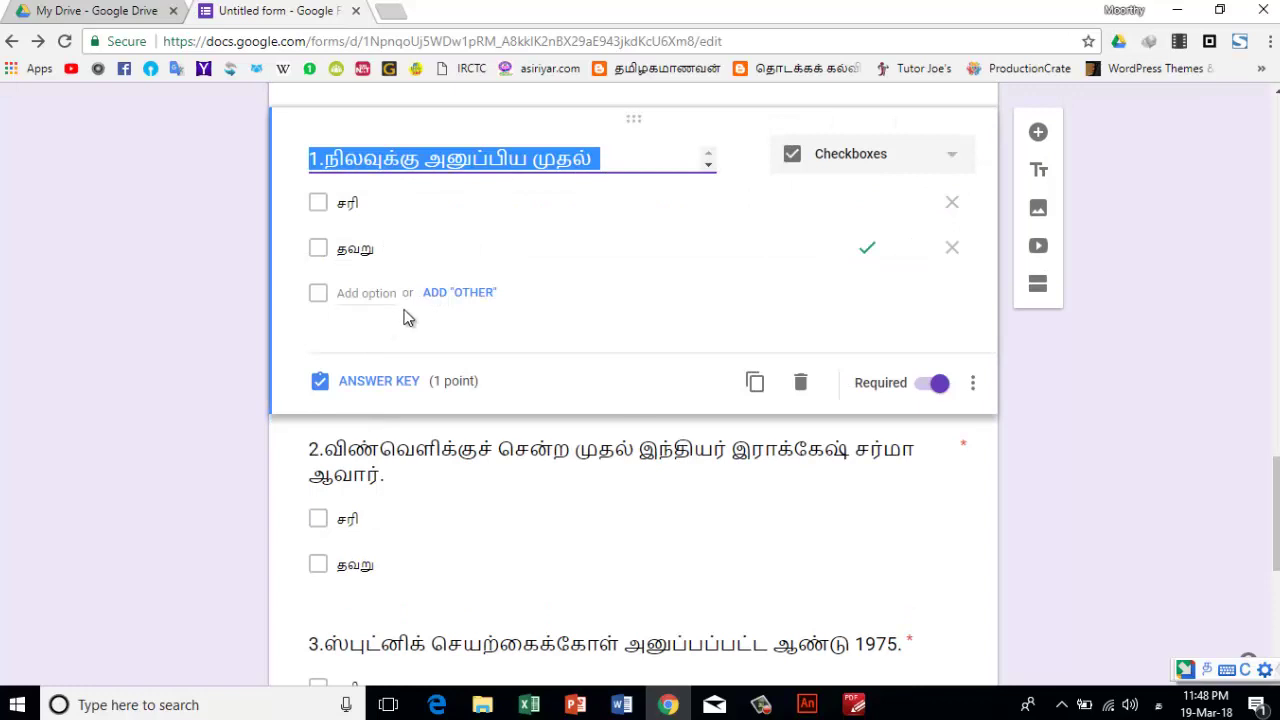
scroll(414, 350, down, 3)
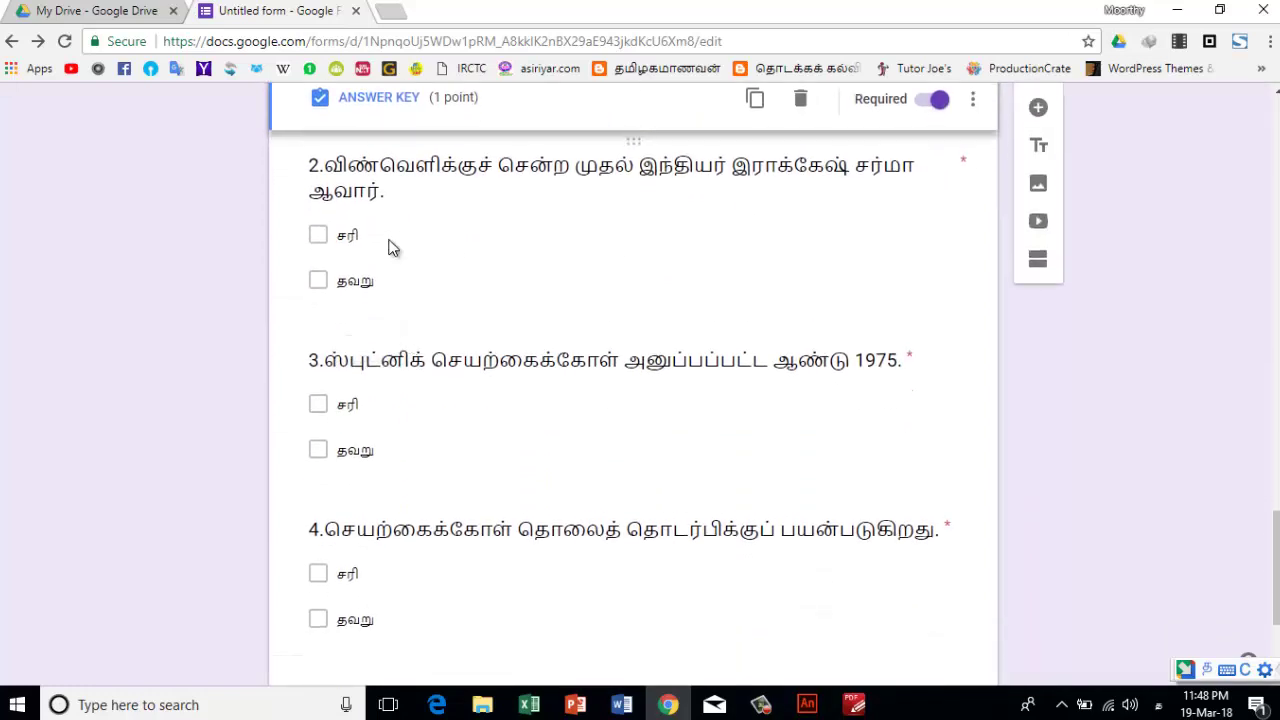
click(393, 248)
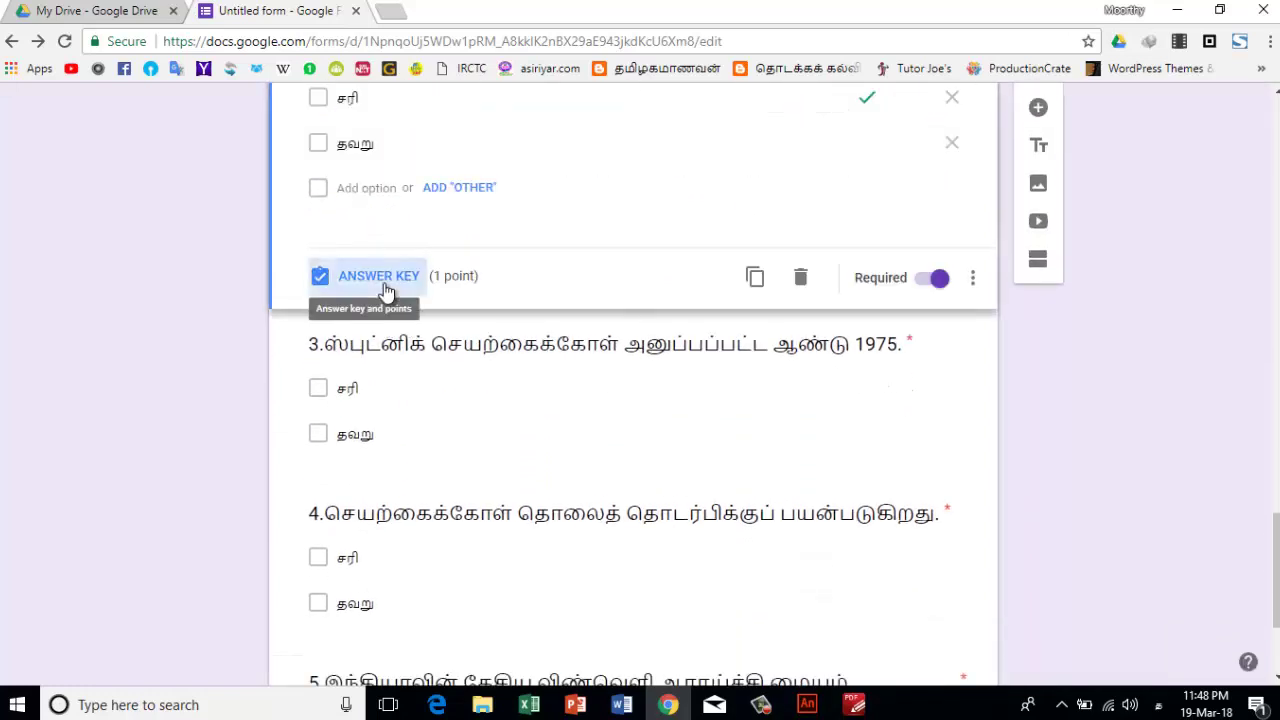
click(380, 277)
scroll(368, 467, down, 3)
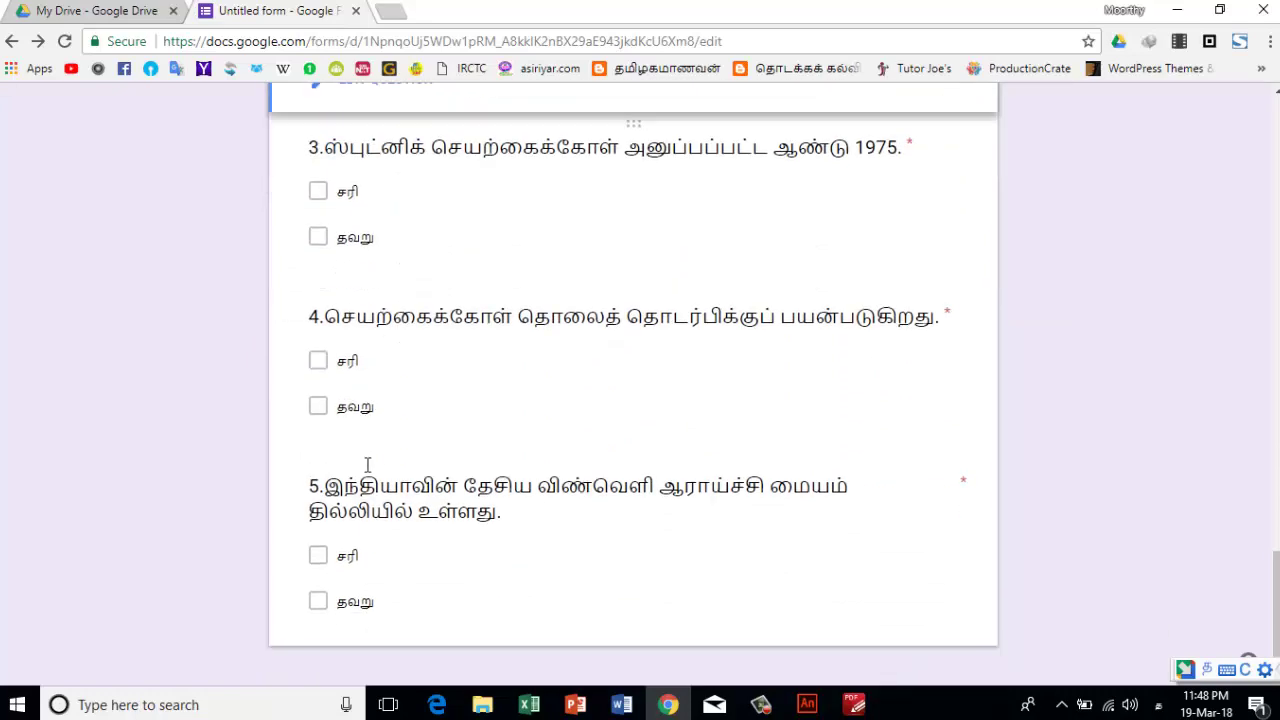
scroll(371, 470, up, 15)
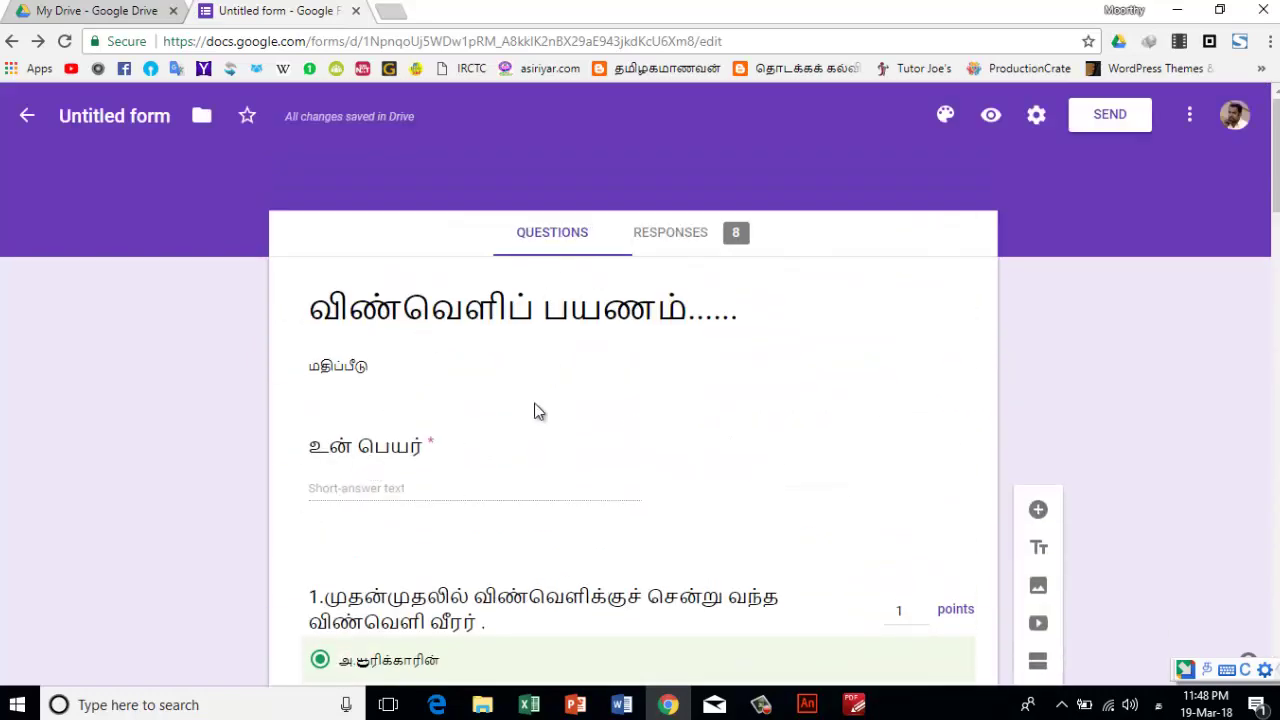
scroll(520, 449, down, 10)
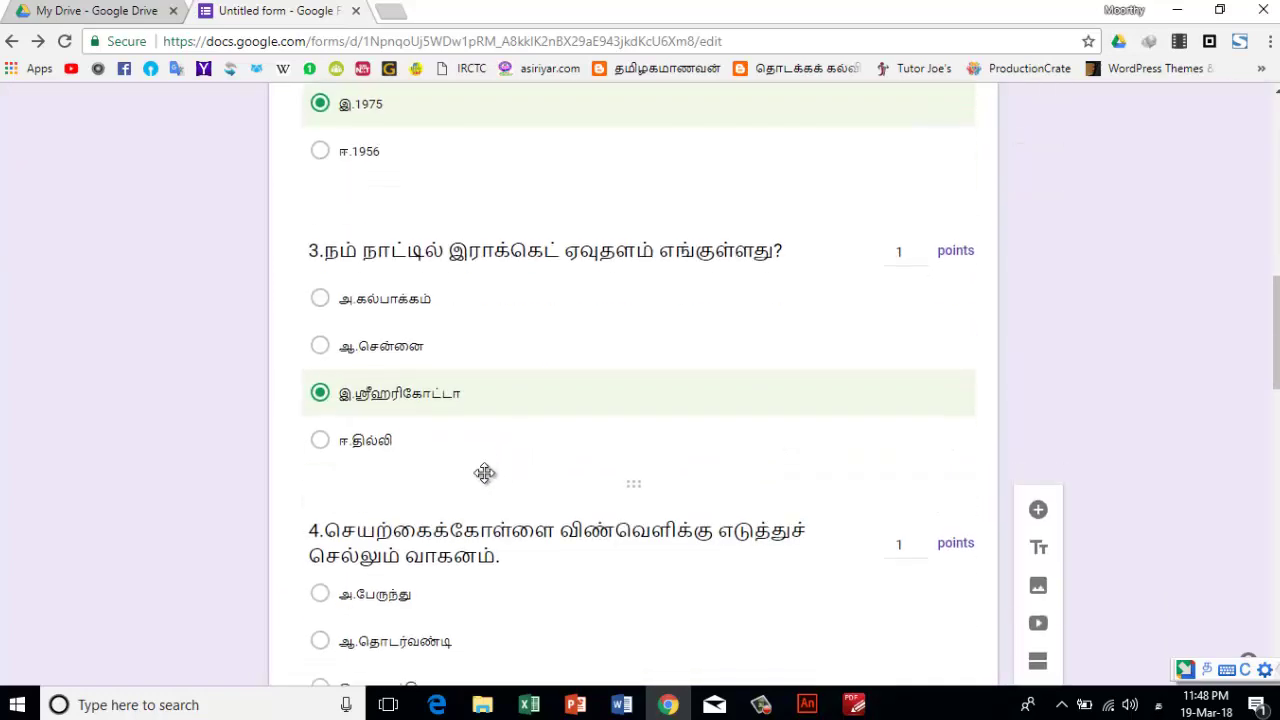
scroll(486, 472, down, 4)
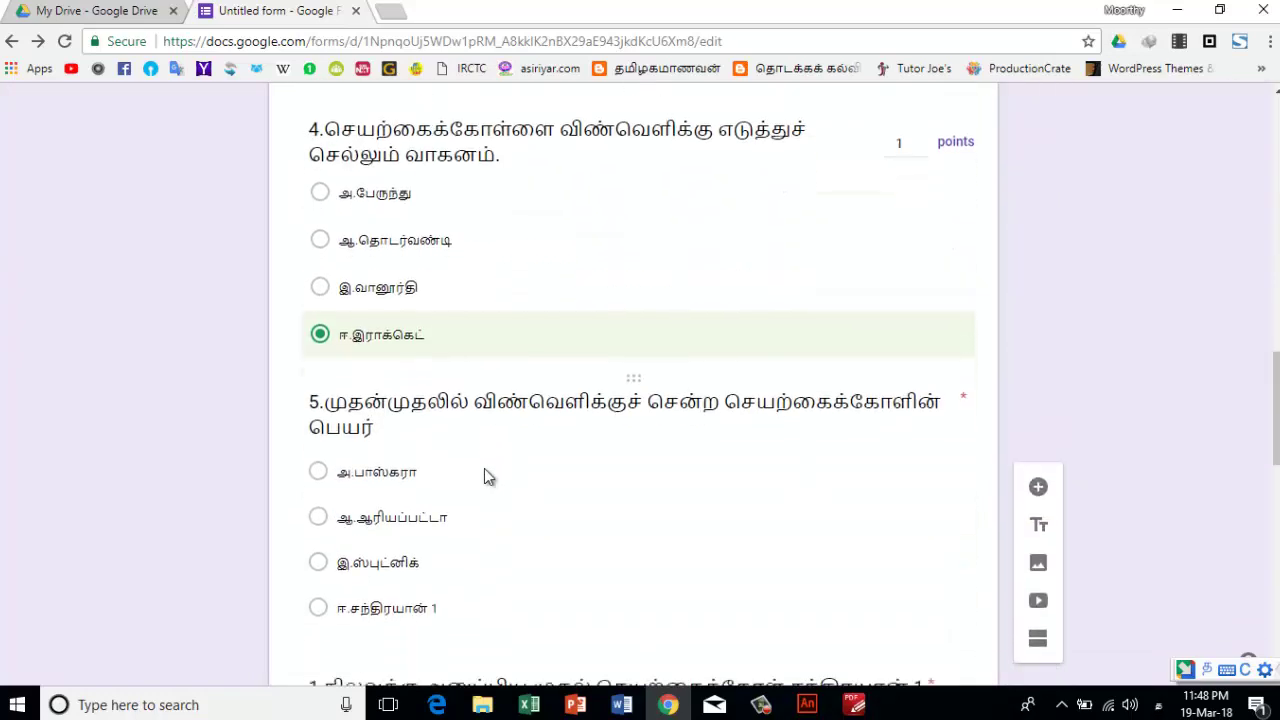
scroll(484, 470, down, 4)
click(484, 468)
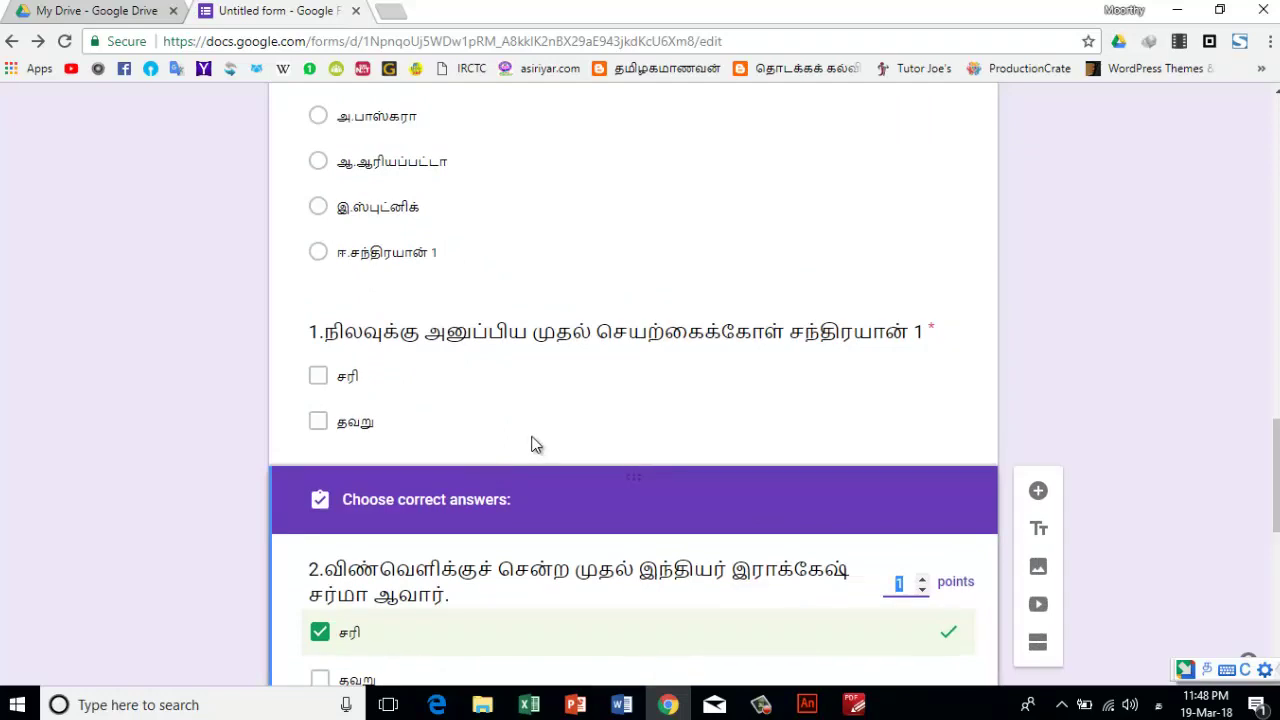
scroll(523, 466, down, 8)
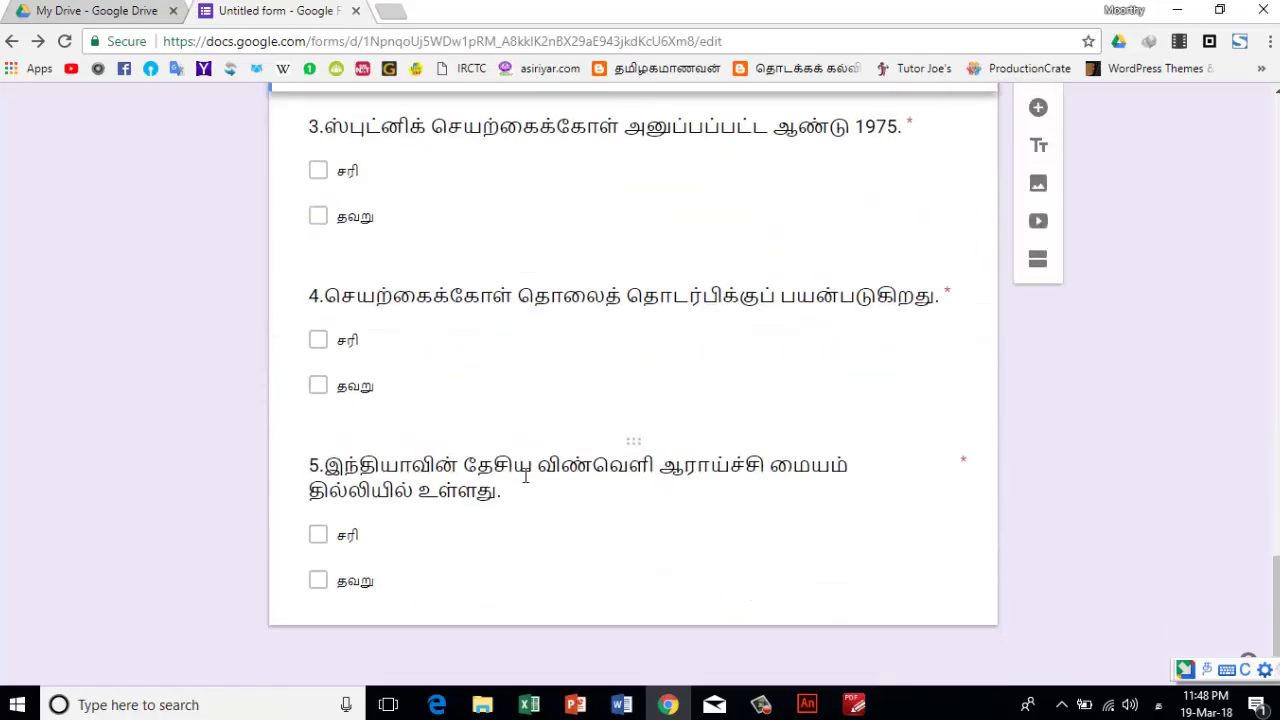
scroll(525, 476, up, 20)
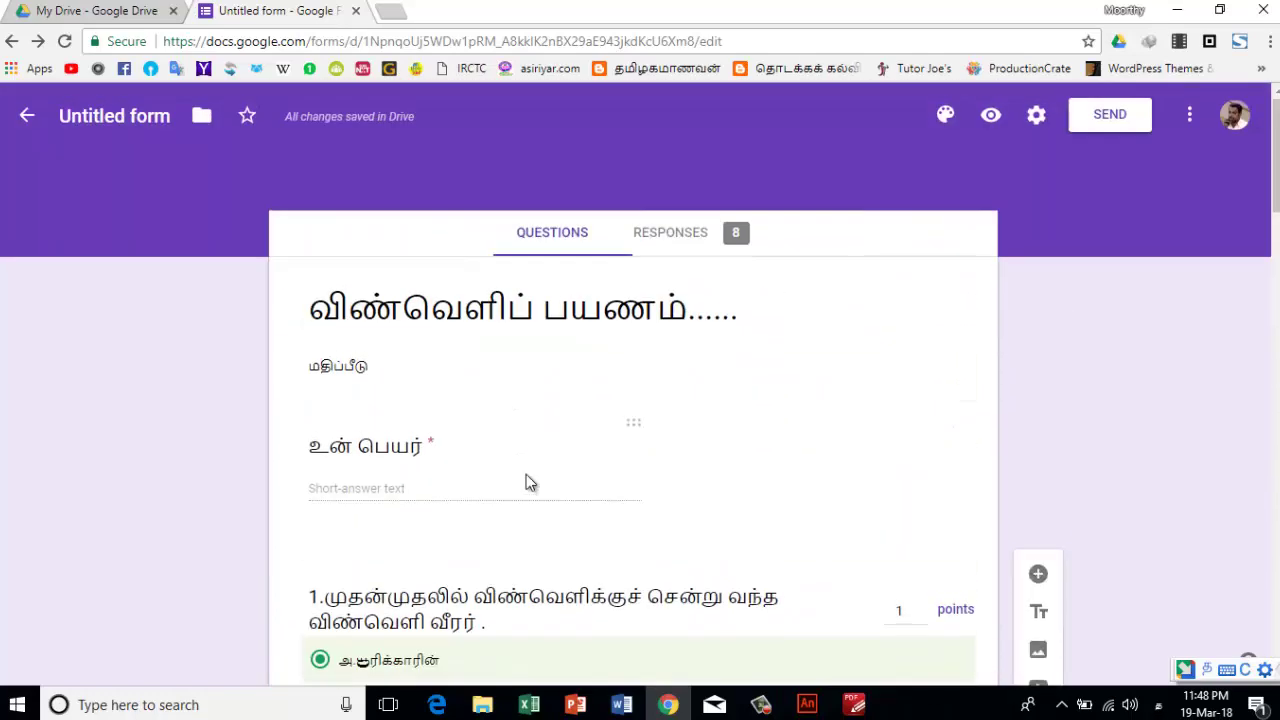
click(993, 116)
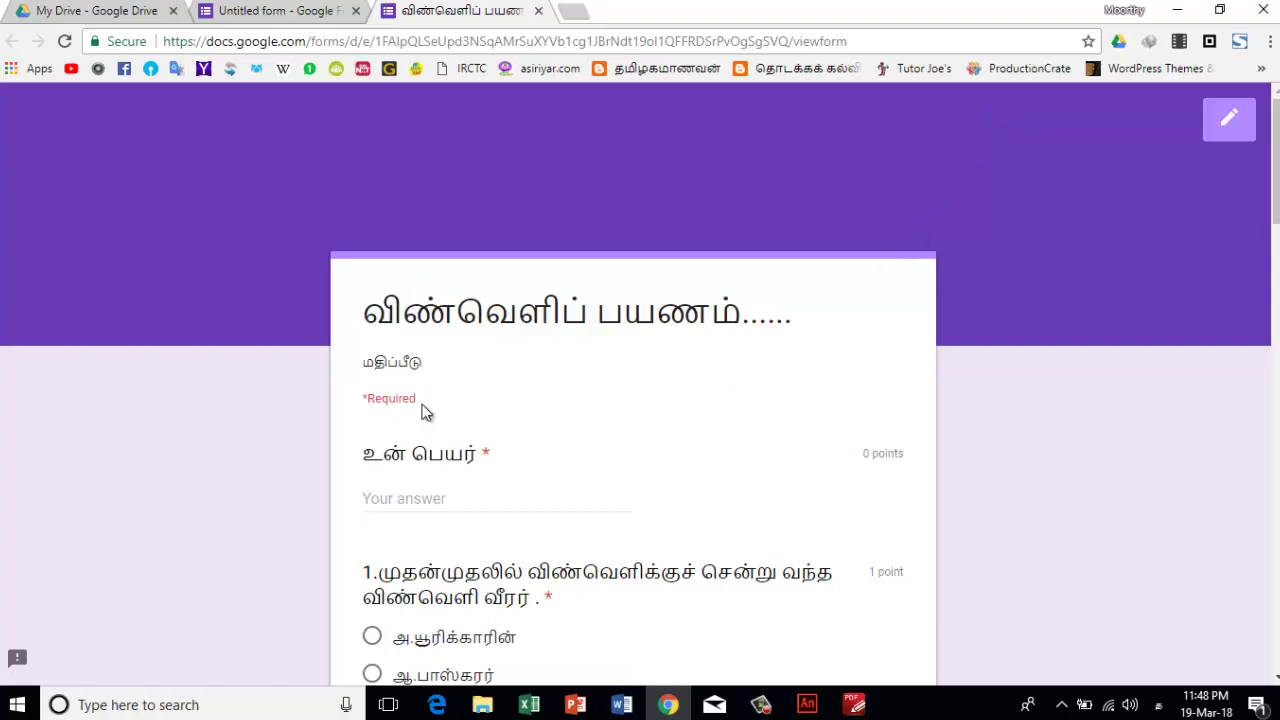
scroll(462, 470, down, 2)
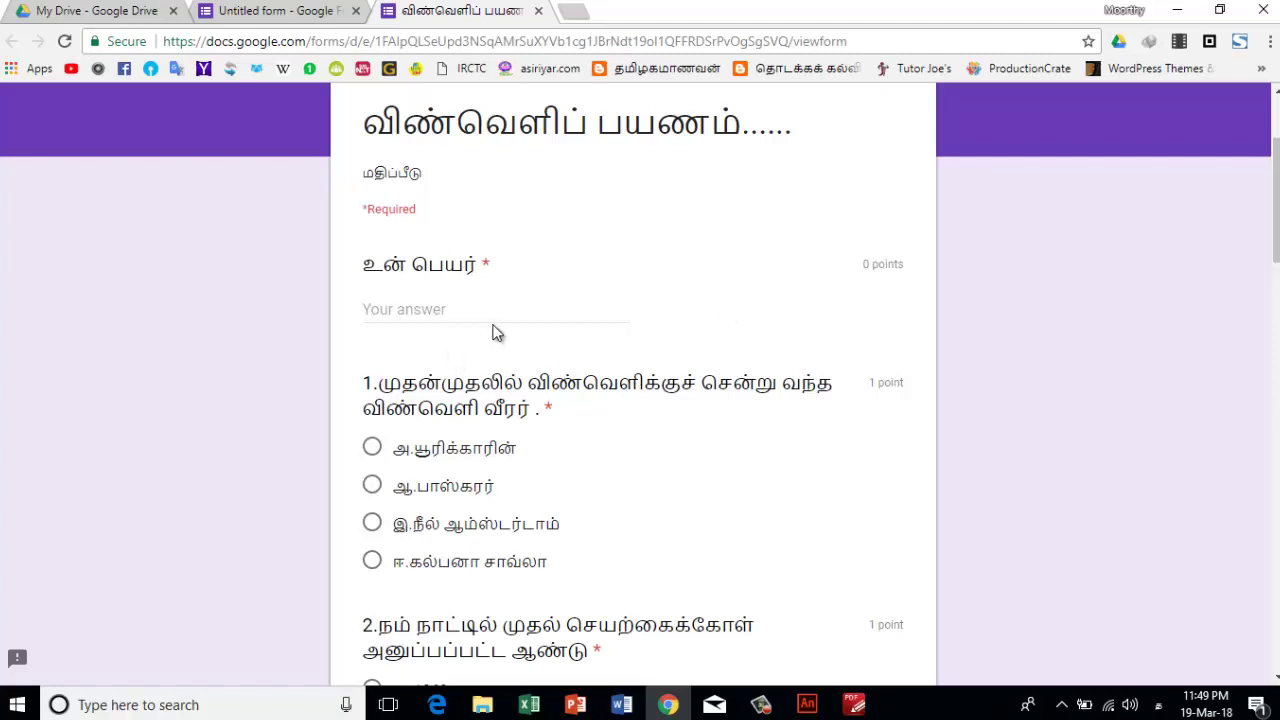
scroll(516, 382, down, 1)
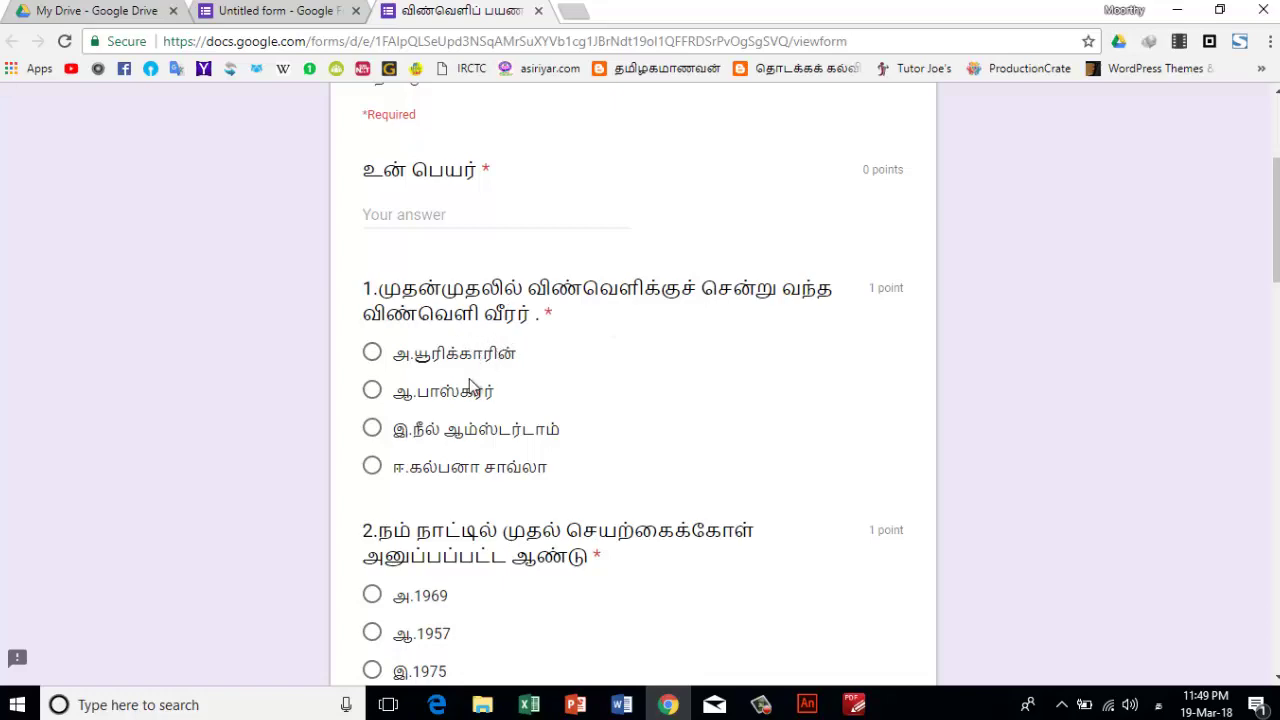
scroll(469, 386, down, 2)
scroll(469, 386, down, 4)
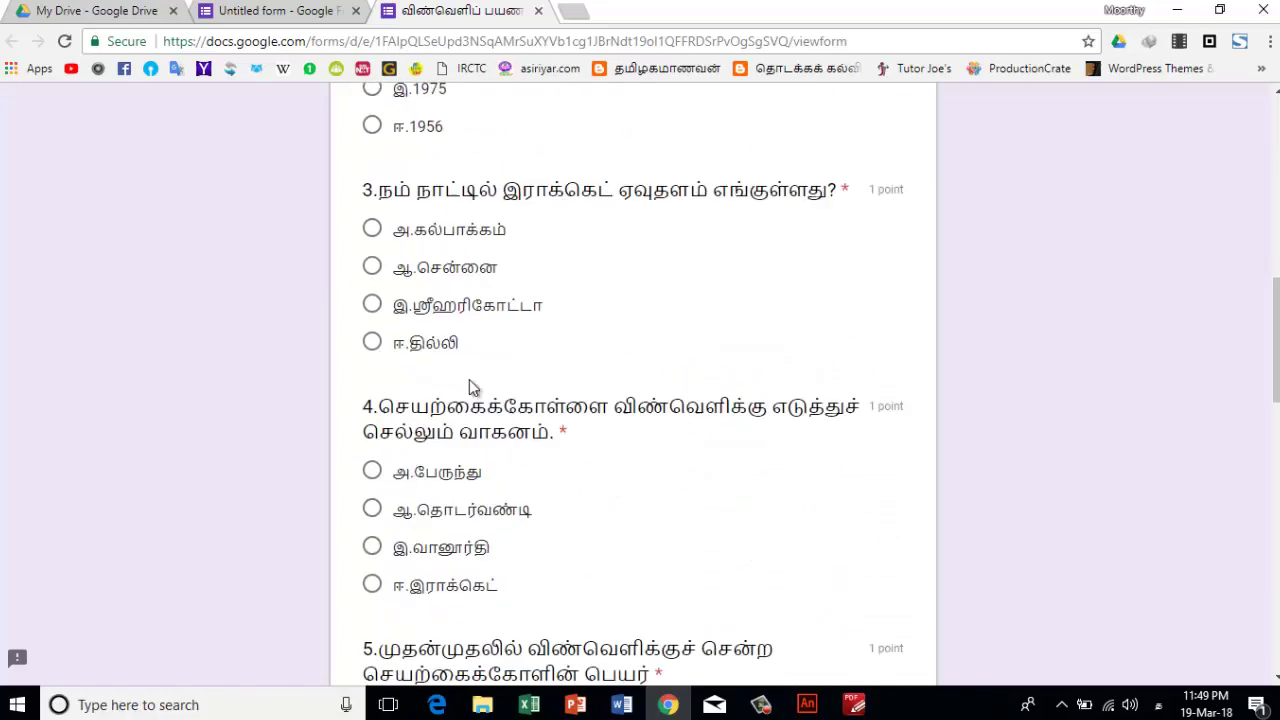
scroll(469, 380, down, 5)
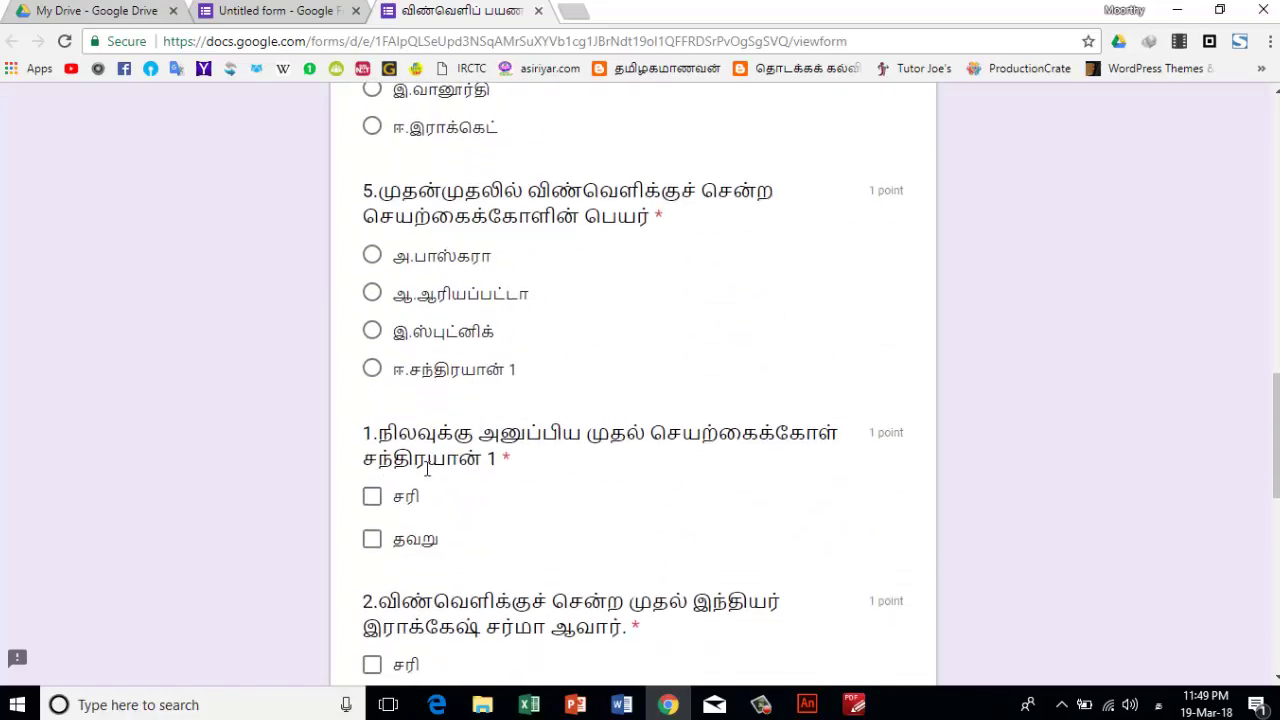
scroll(419, 497, down, 6)
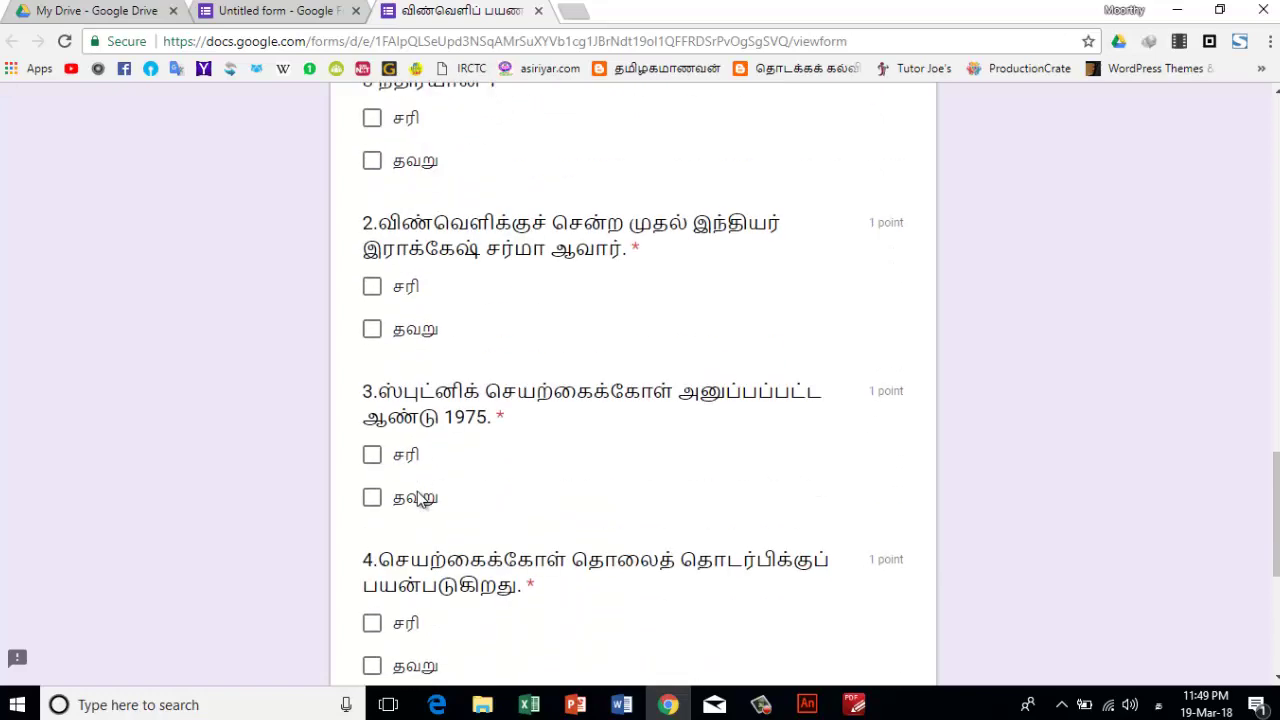
scroll(417, 491, down, 1)
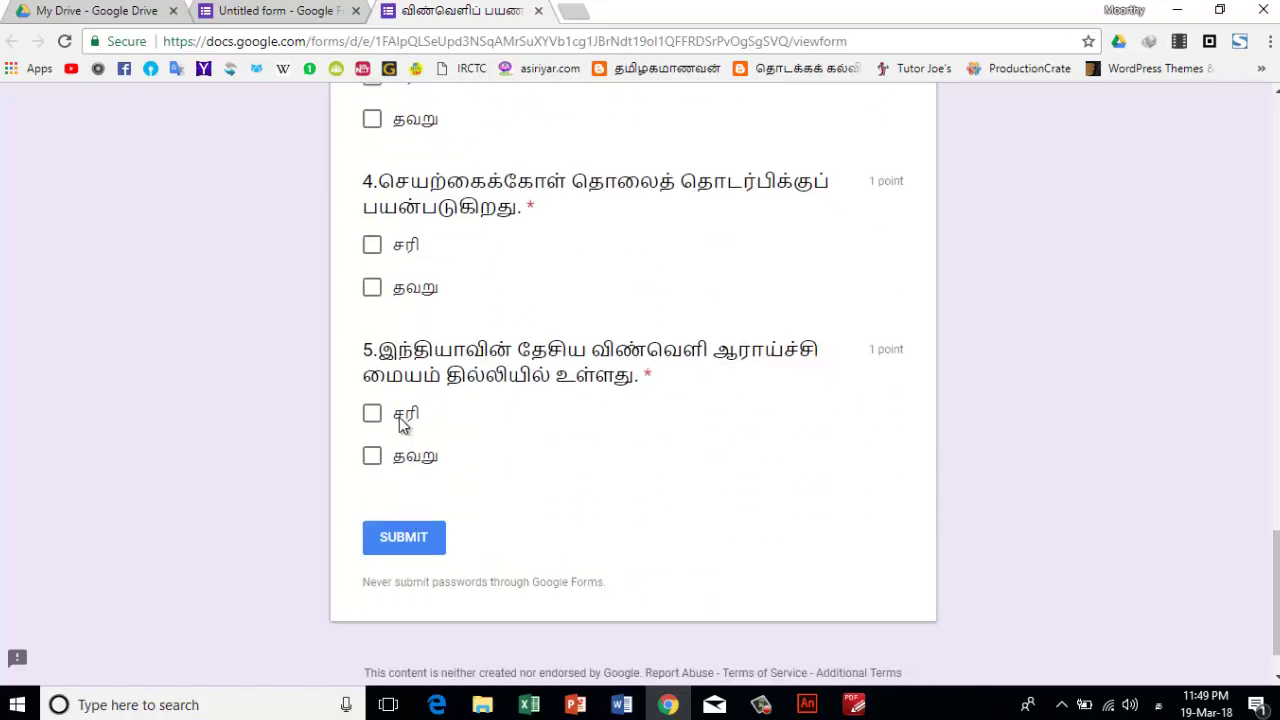
scroll(399, 417, up, 2)
scroll(399, 417, up, 20)
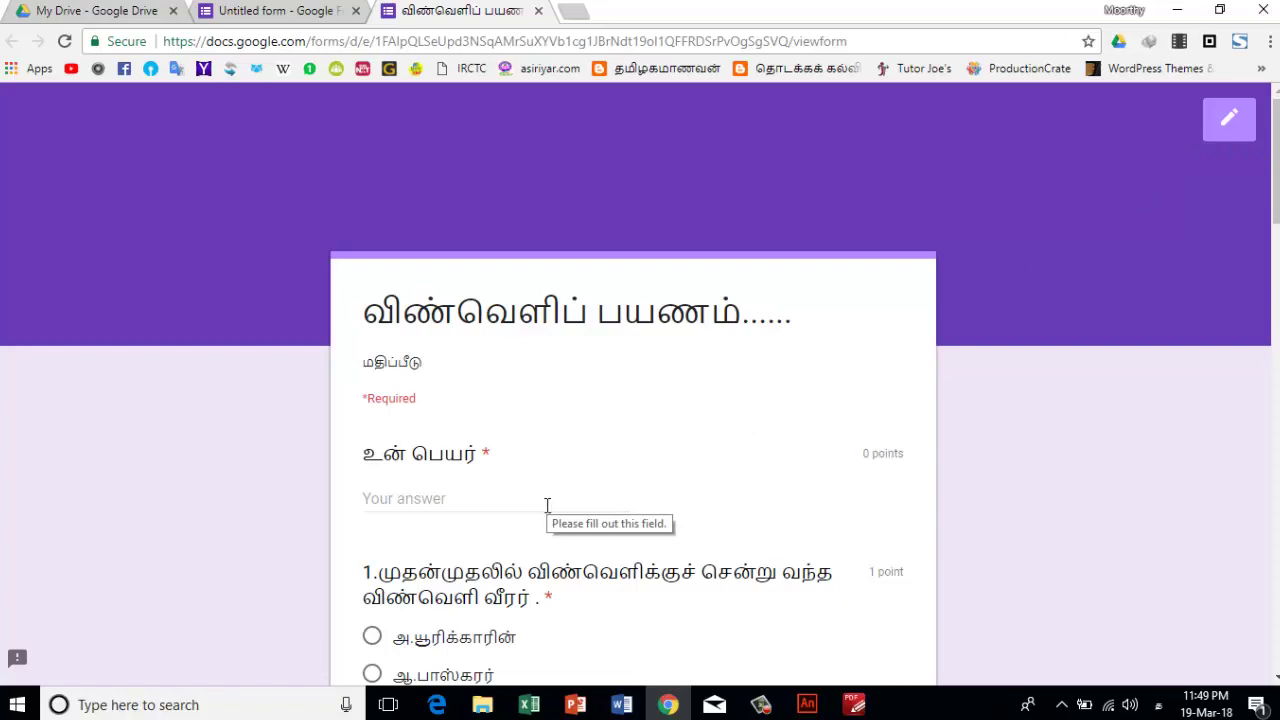
scroll(547, 505, down, 15)
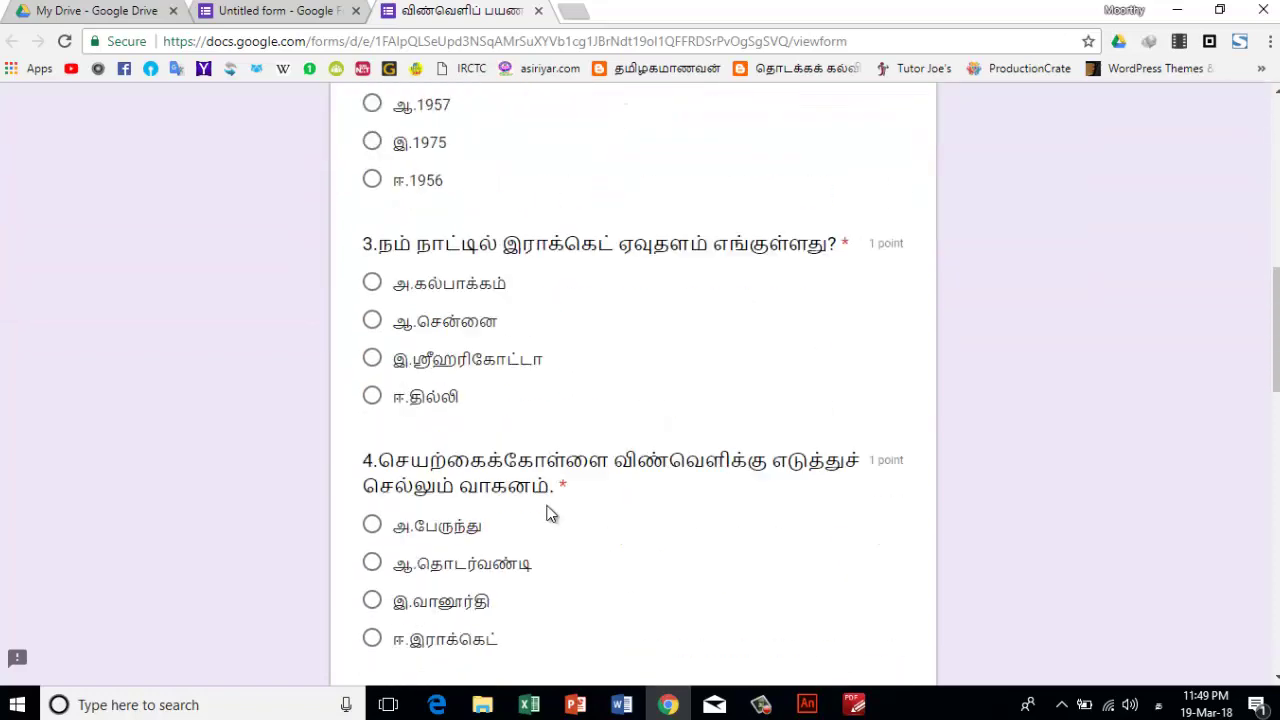
scroll(547, 513, down, 10)
scroll(547, 513, up, 20)
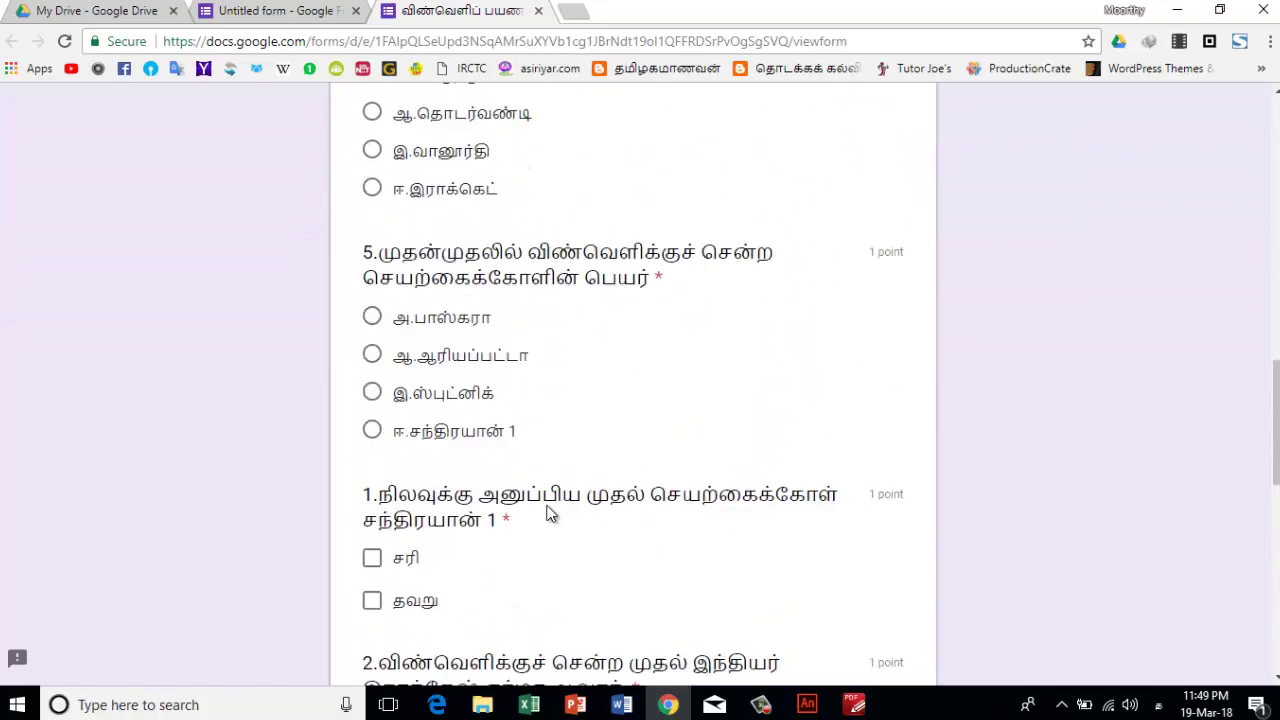
scroll(547, 513, up, 2)
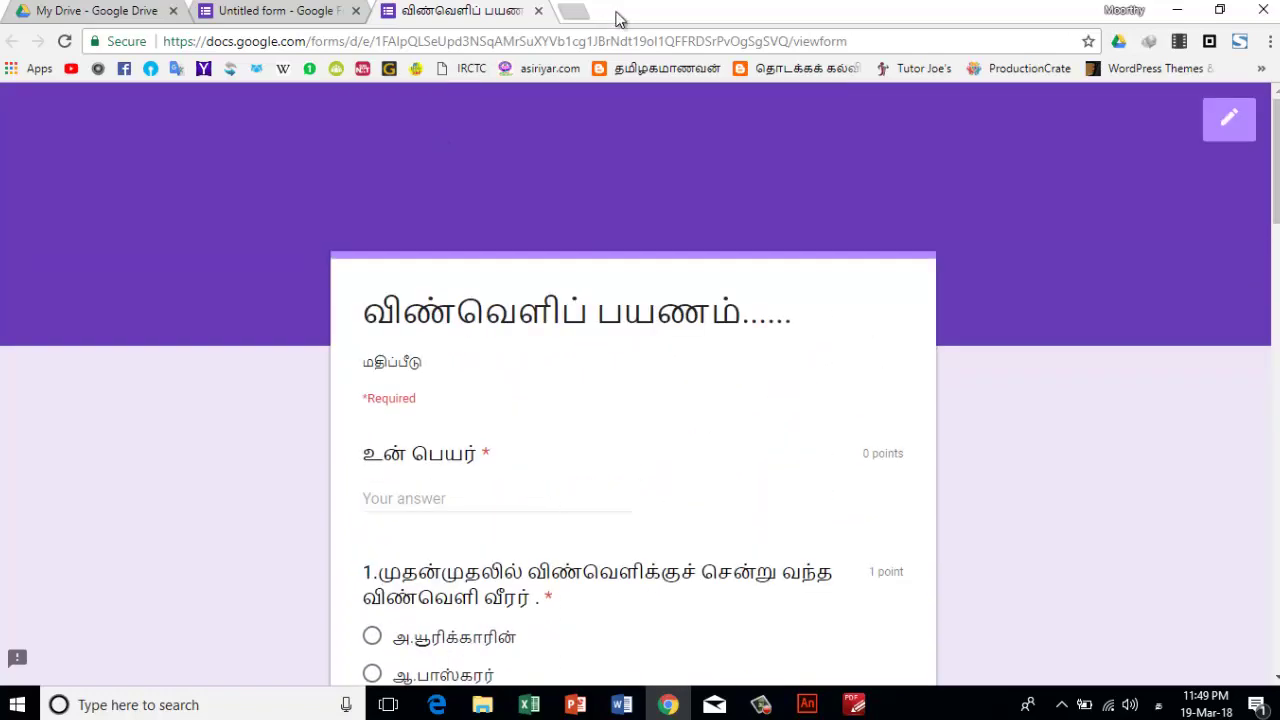
- Copy the quiz form's shareable link via Send, then go to the new Google search tab
click(576, 11)
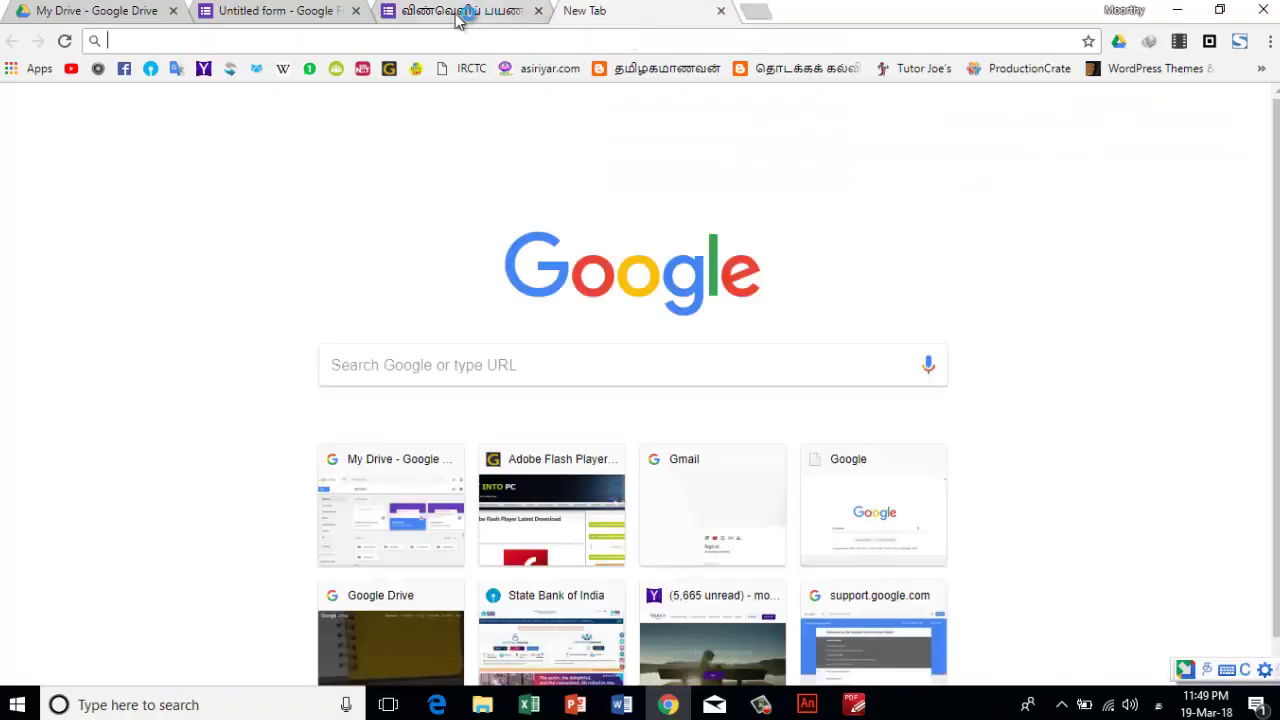
click(458, 12)
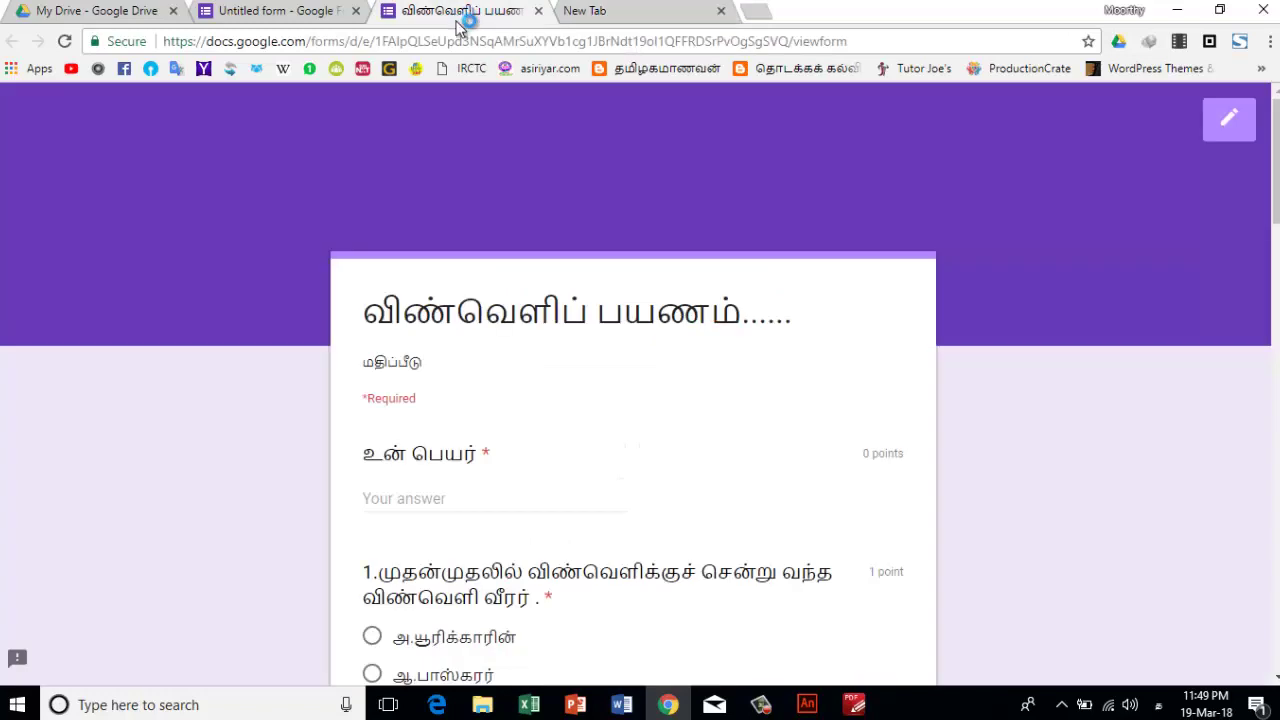
click(1227, 125)
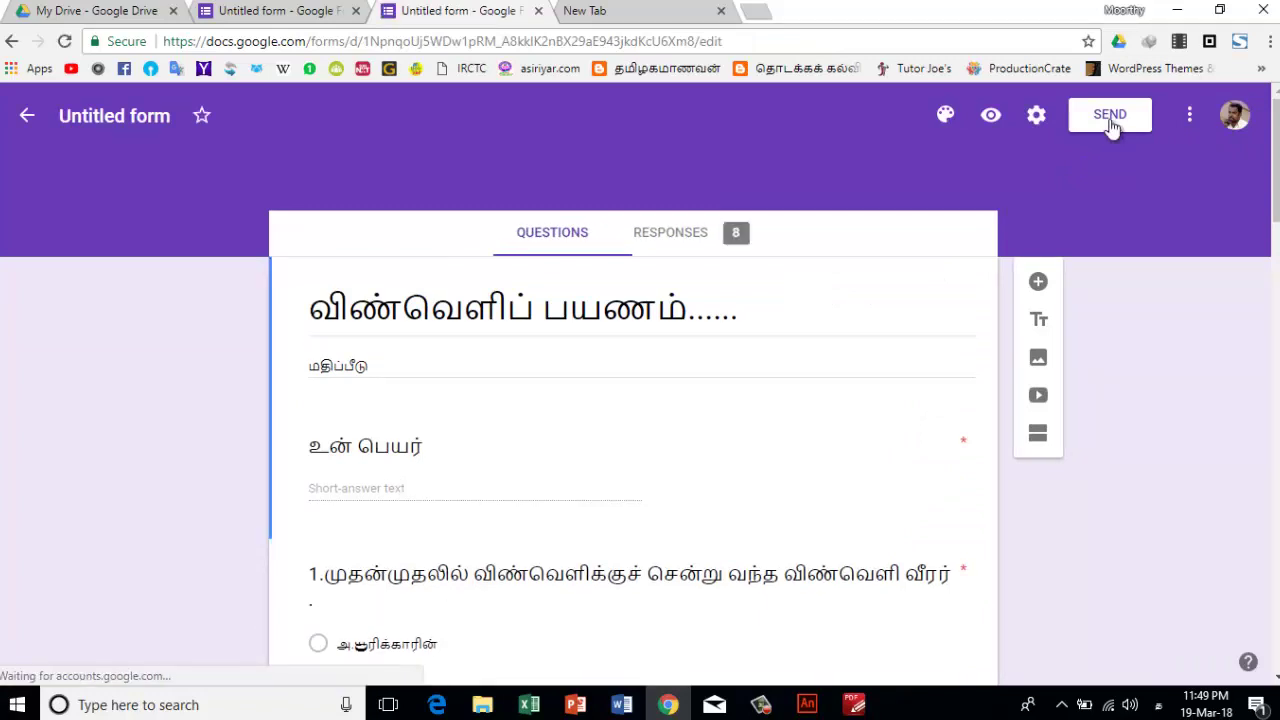
click(1110, 125)
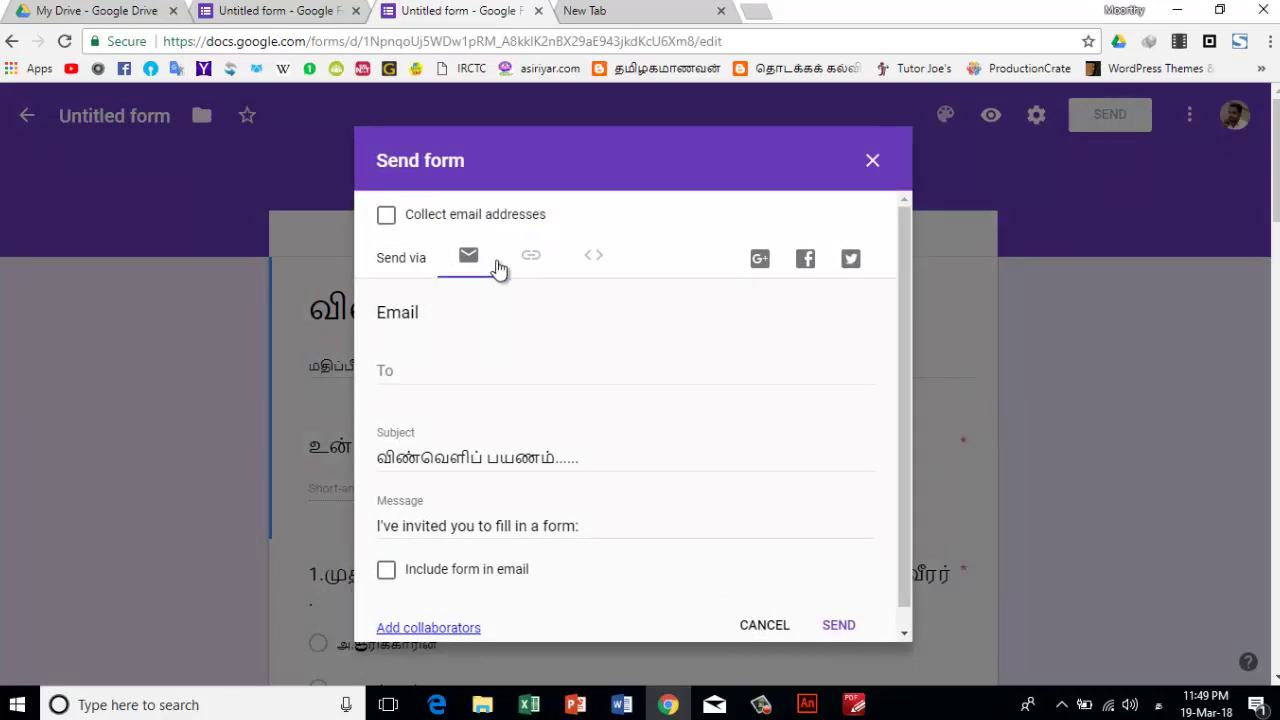
click(530, 256)
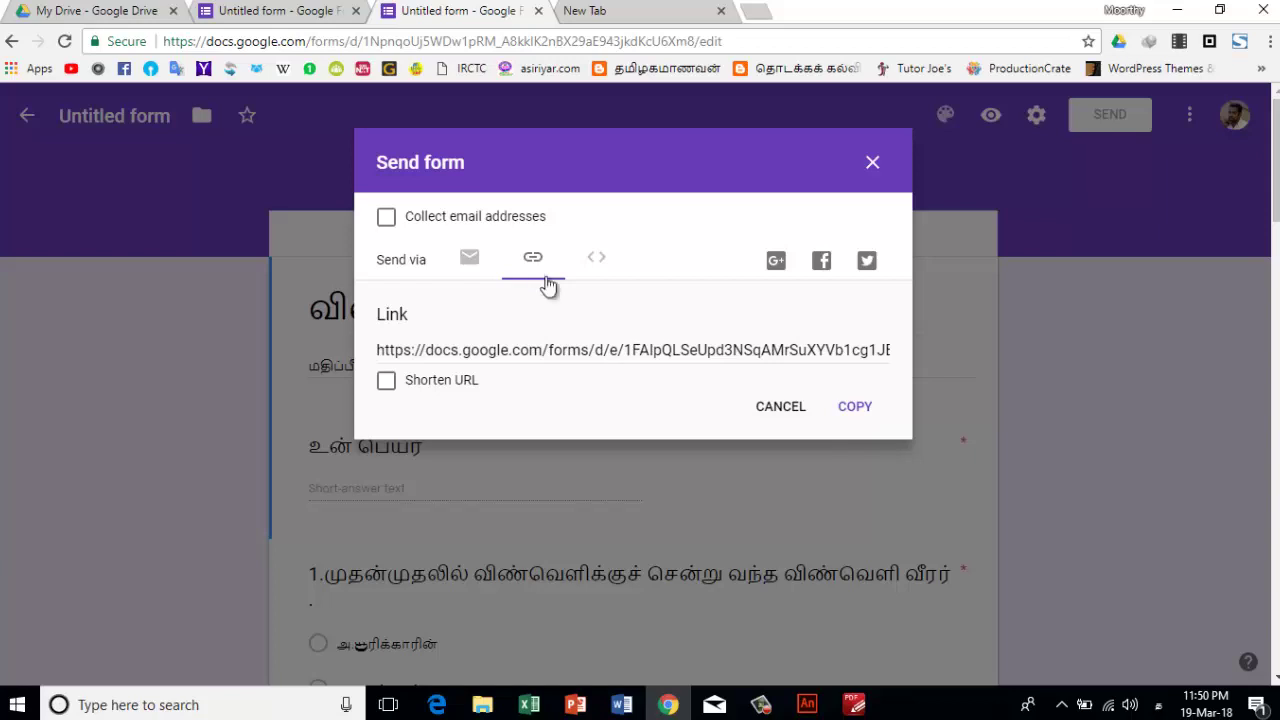
click(857, 412)
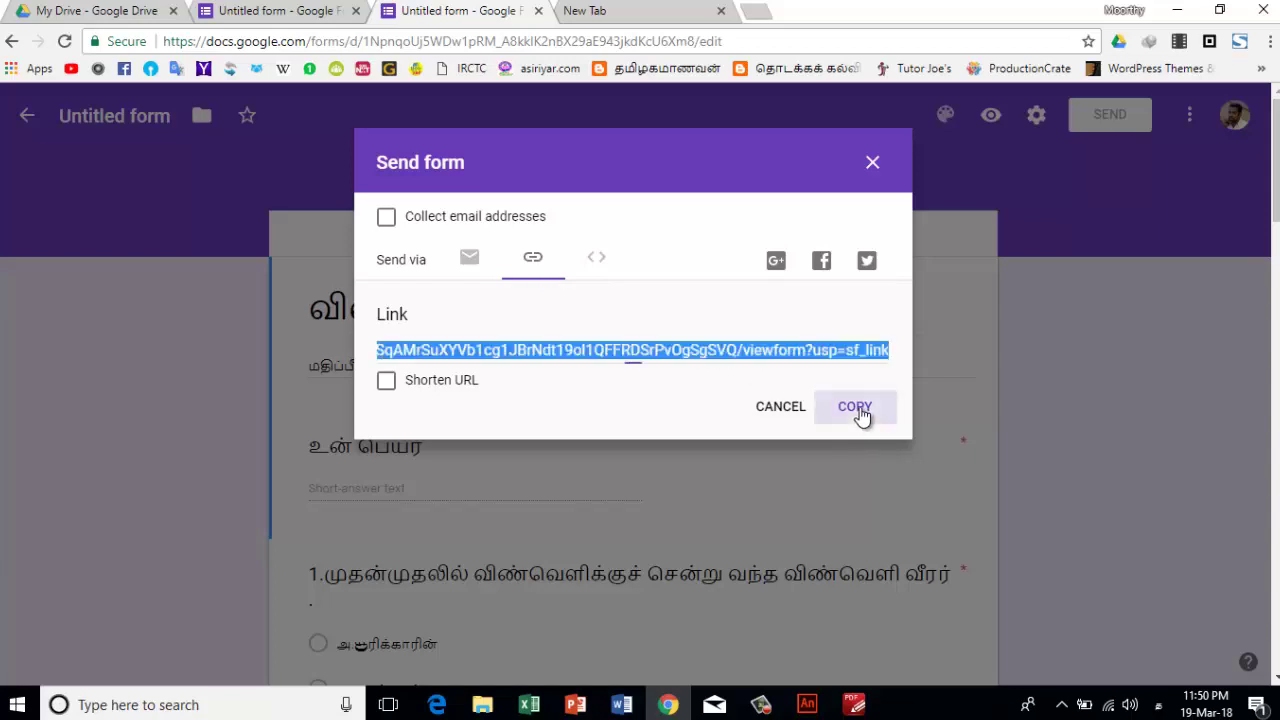
click(857, 412)
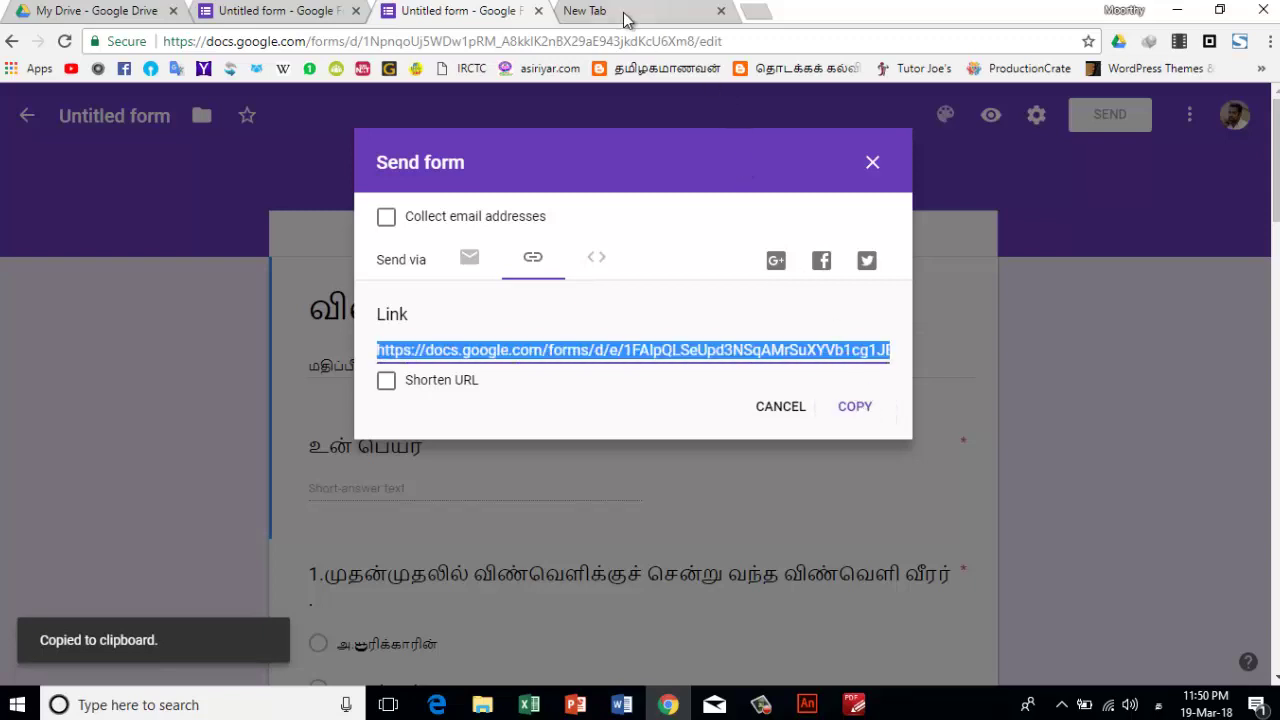
click(625, 20)
click(443, 364)
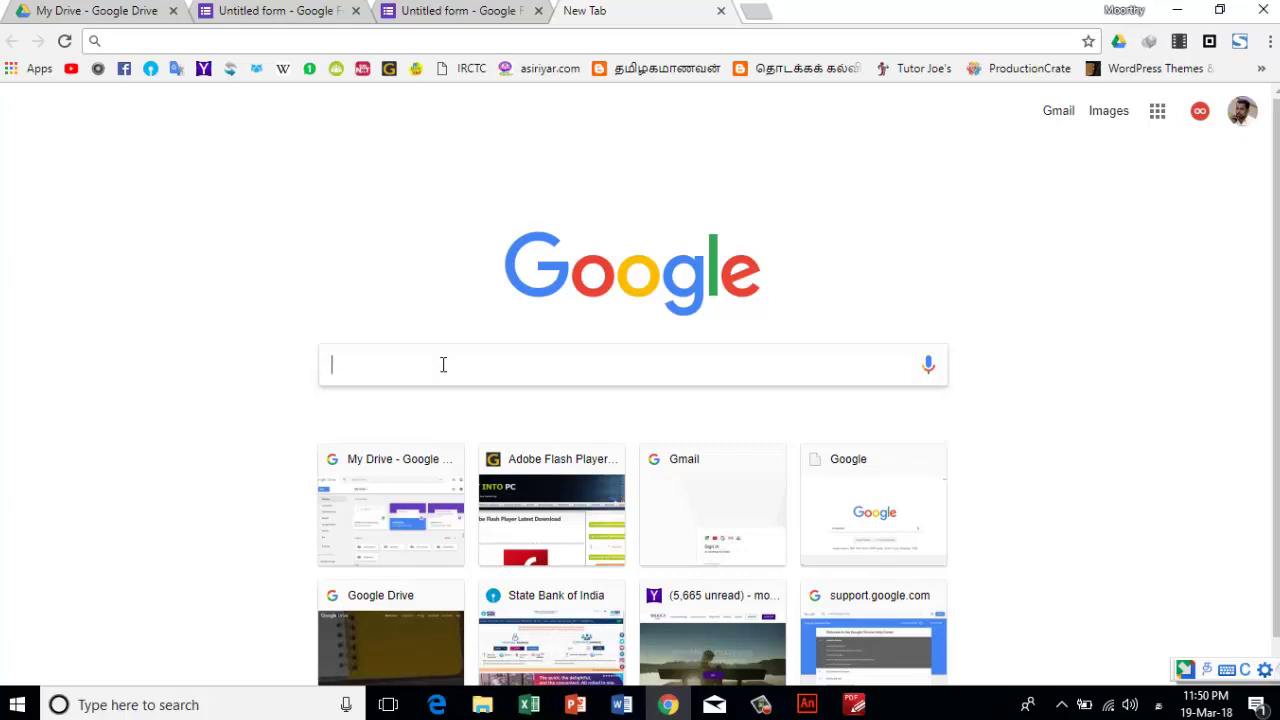
- Switch the keyboard from Tamil to English and search Google for 'online qr code creator'
text(onli)
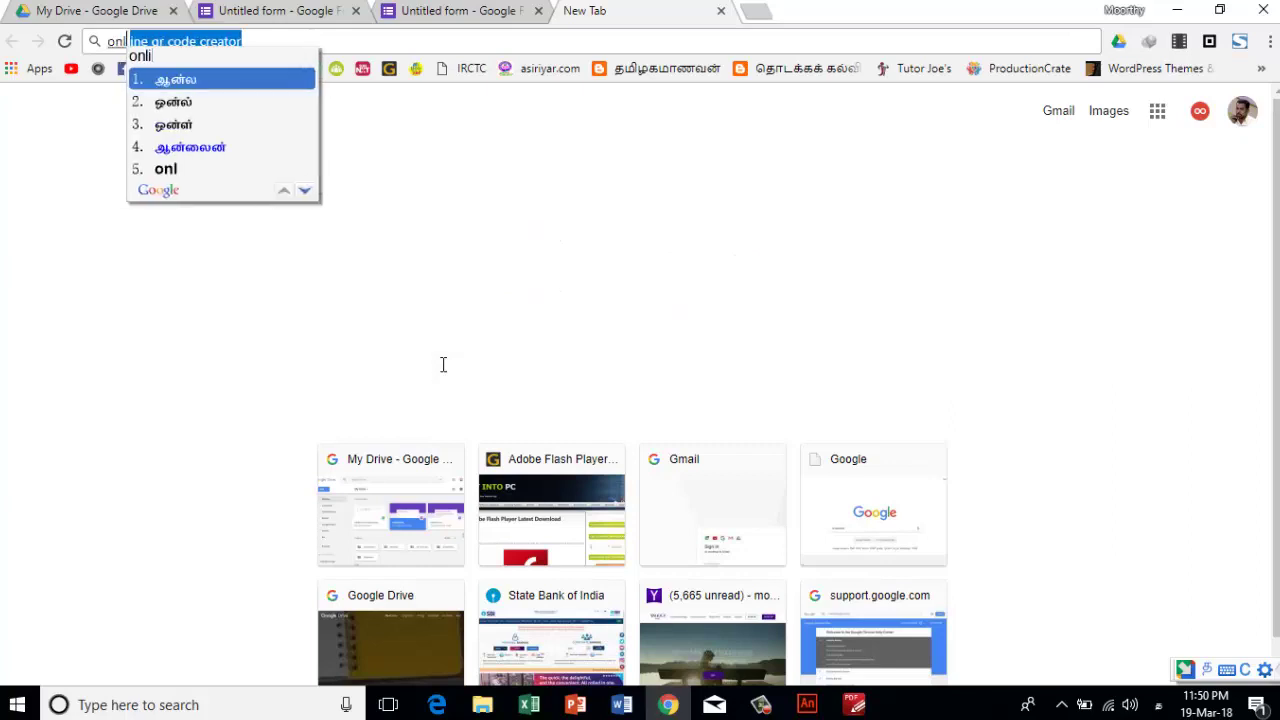
key(BackSpace)
key(BackSpace)
key(BackSpace)
key(BackSpace)
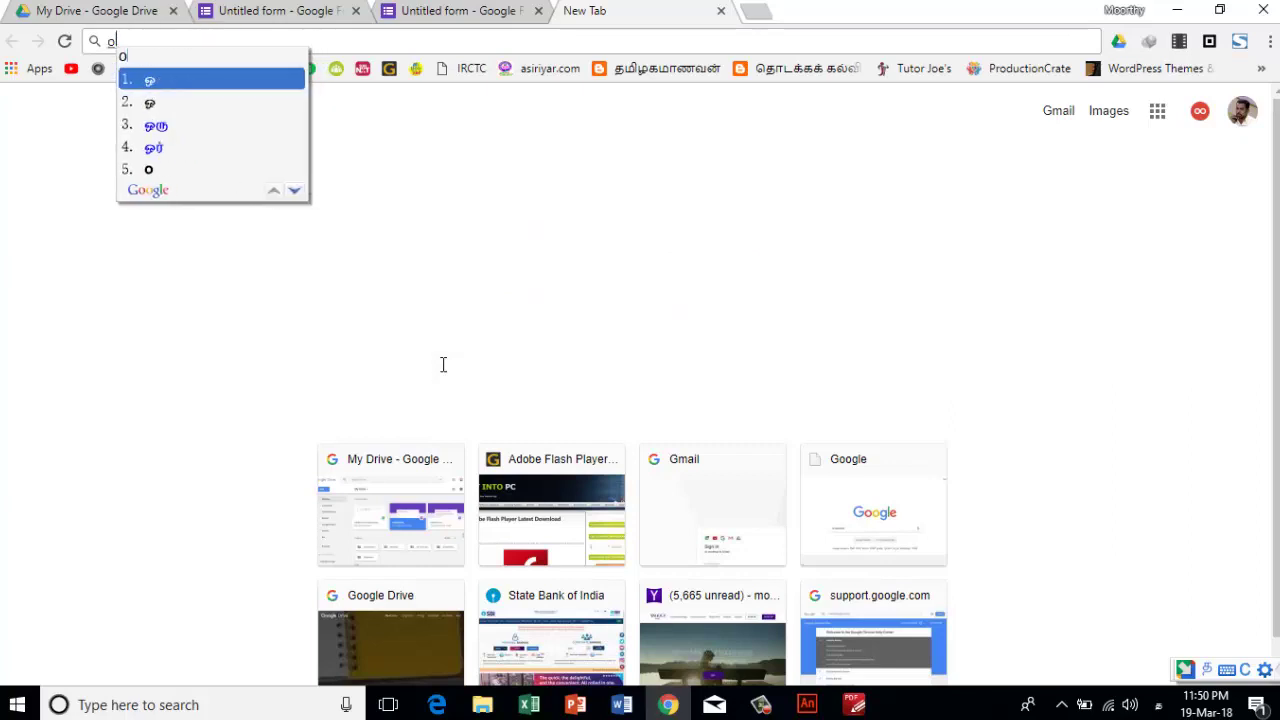
key(super+space)
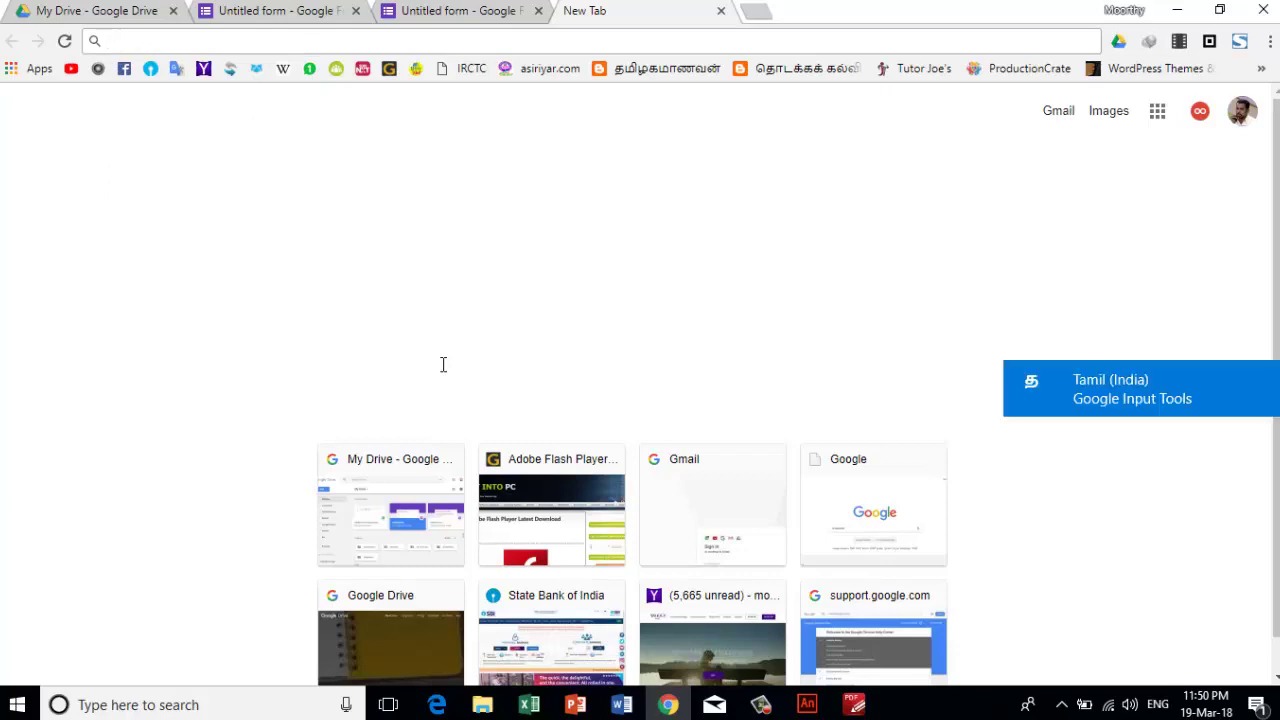
text(online qr code creator)
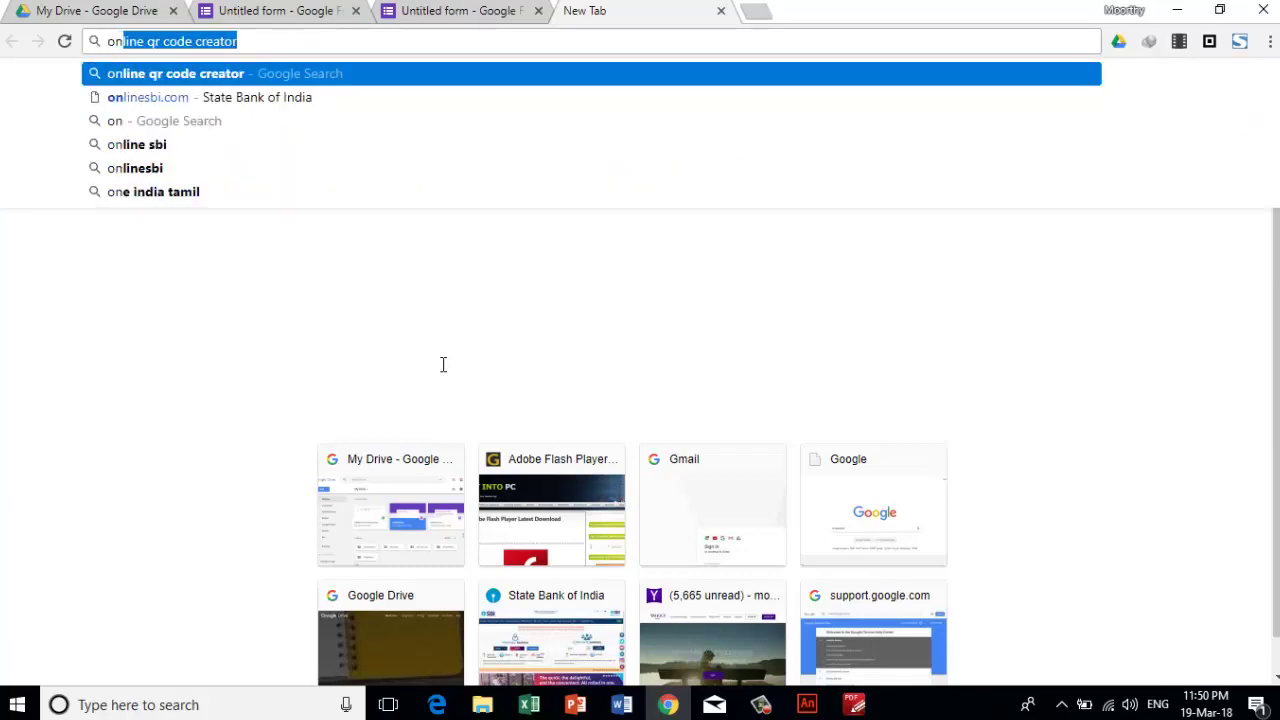
key(Return)
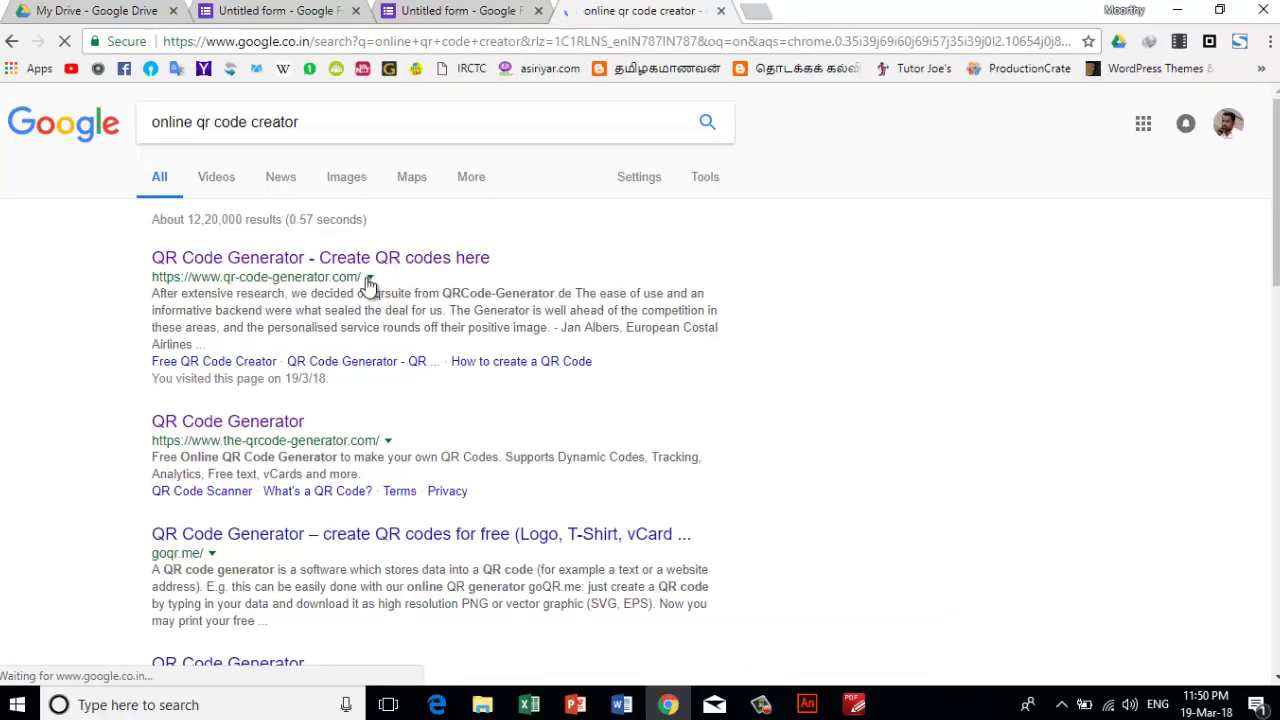
- Paste the quiz form link into qr-code-generator.com and create its QR code
click(380, 260)
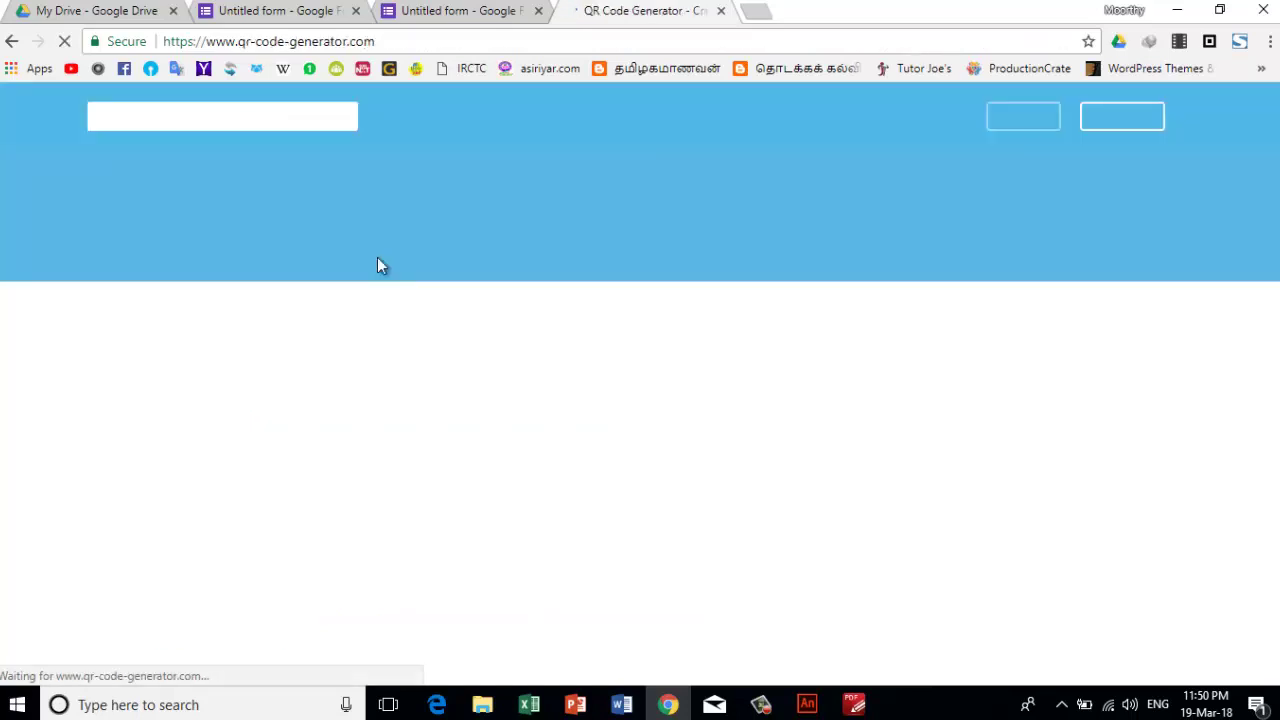
click(198, 424)
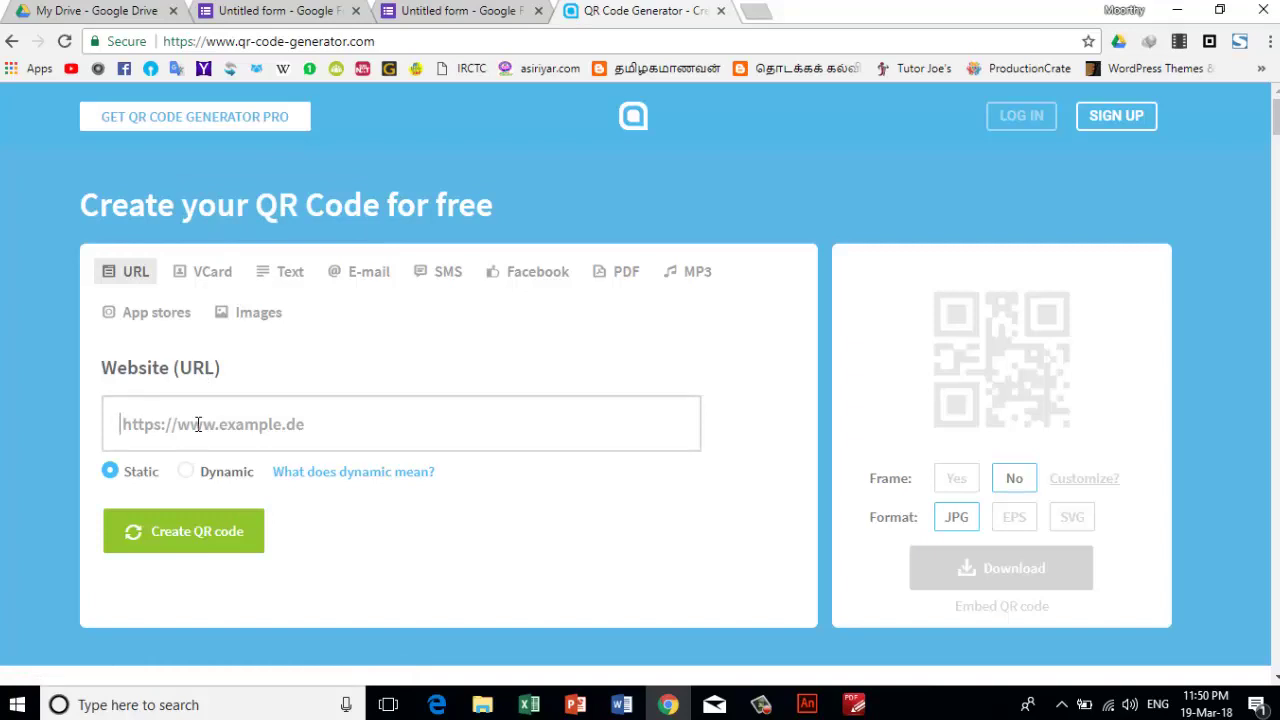
key(ctrl+v)
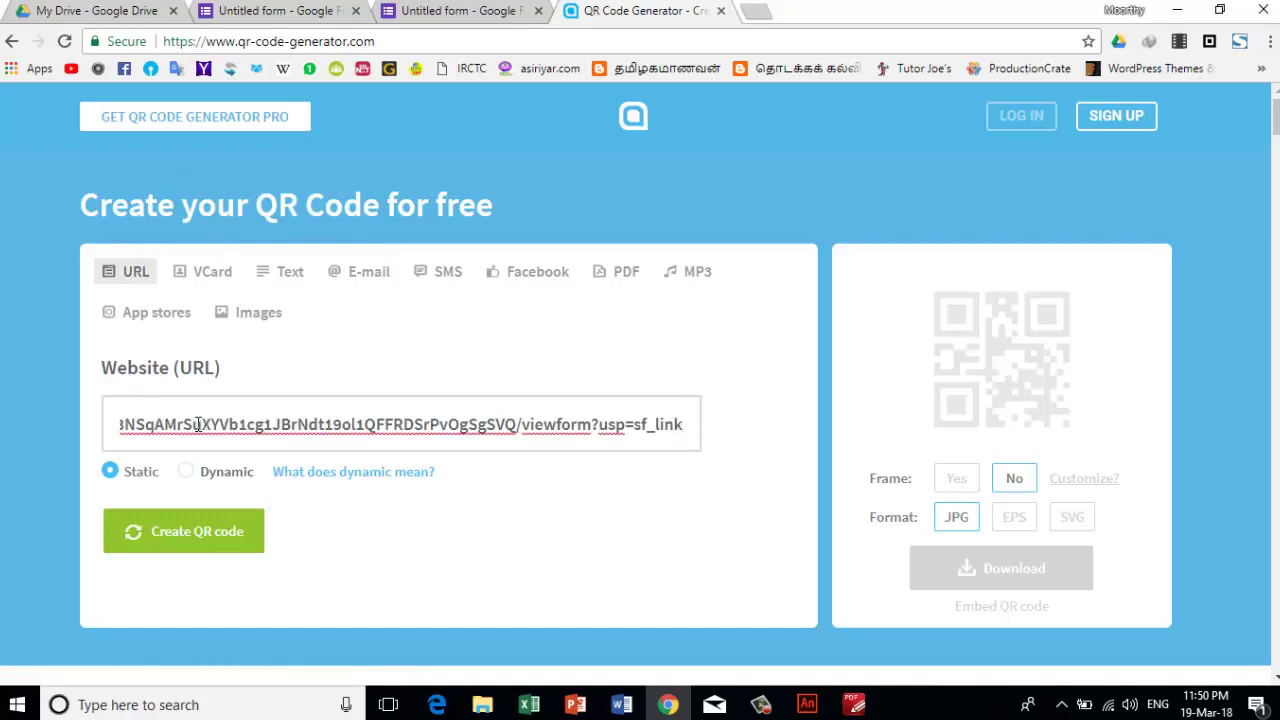
click(198, 537)
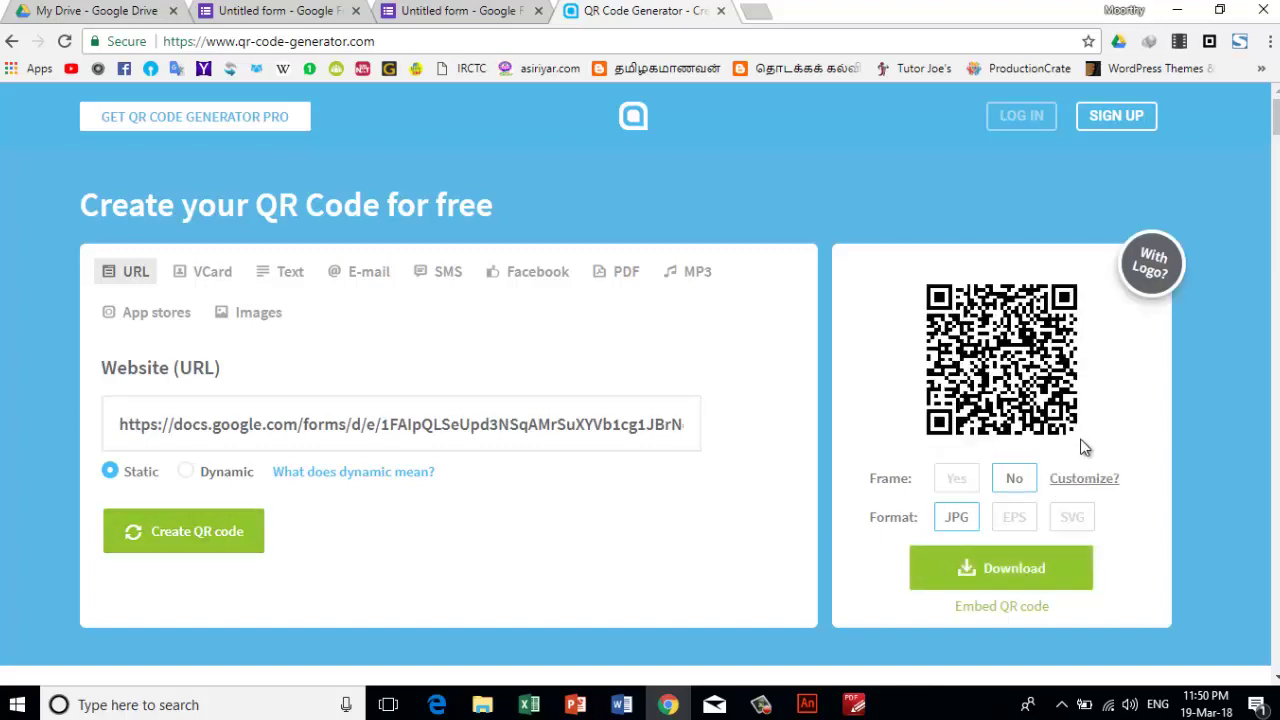
- Download the QR code and save the image as get-frame (1).png in Pictures
click(999, 566)
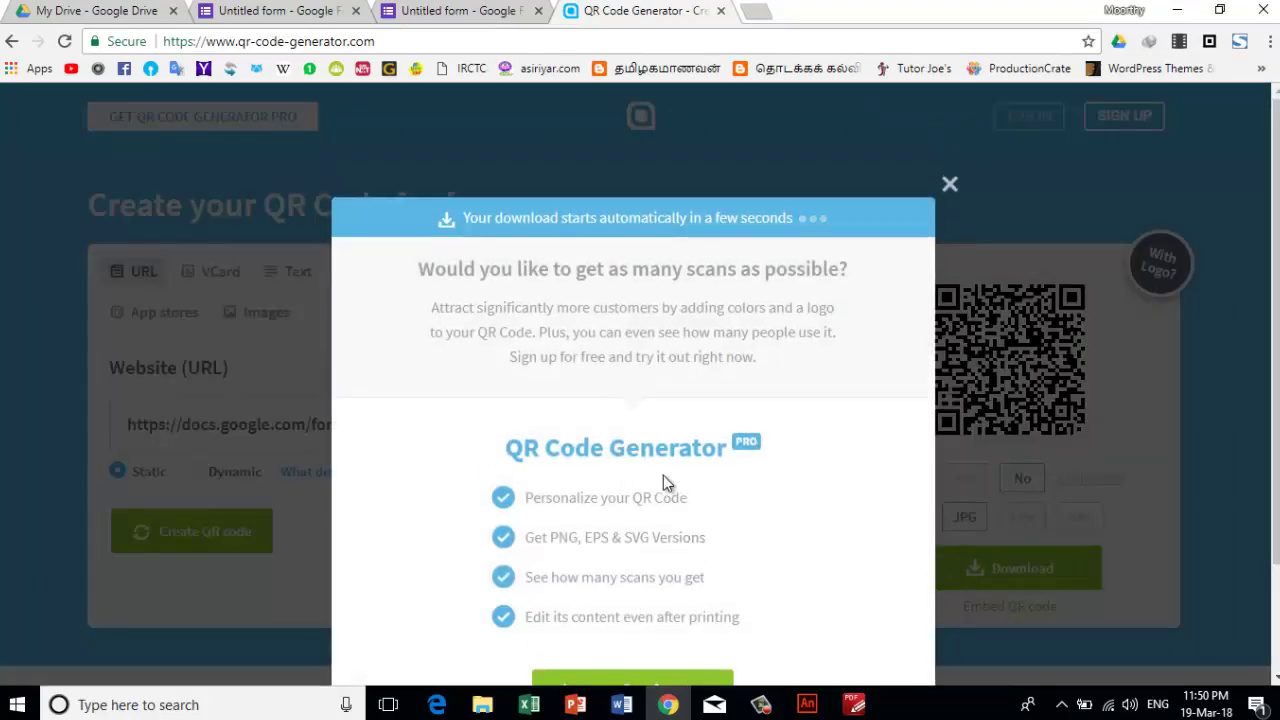
scroll(663, 475, down, 2)
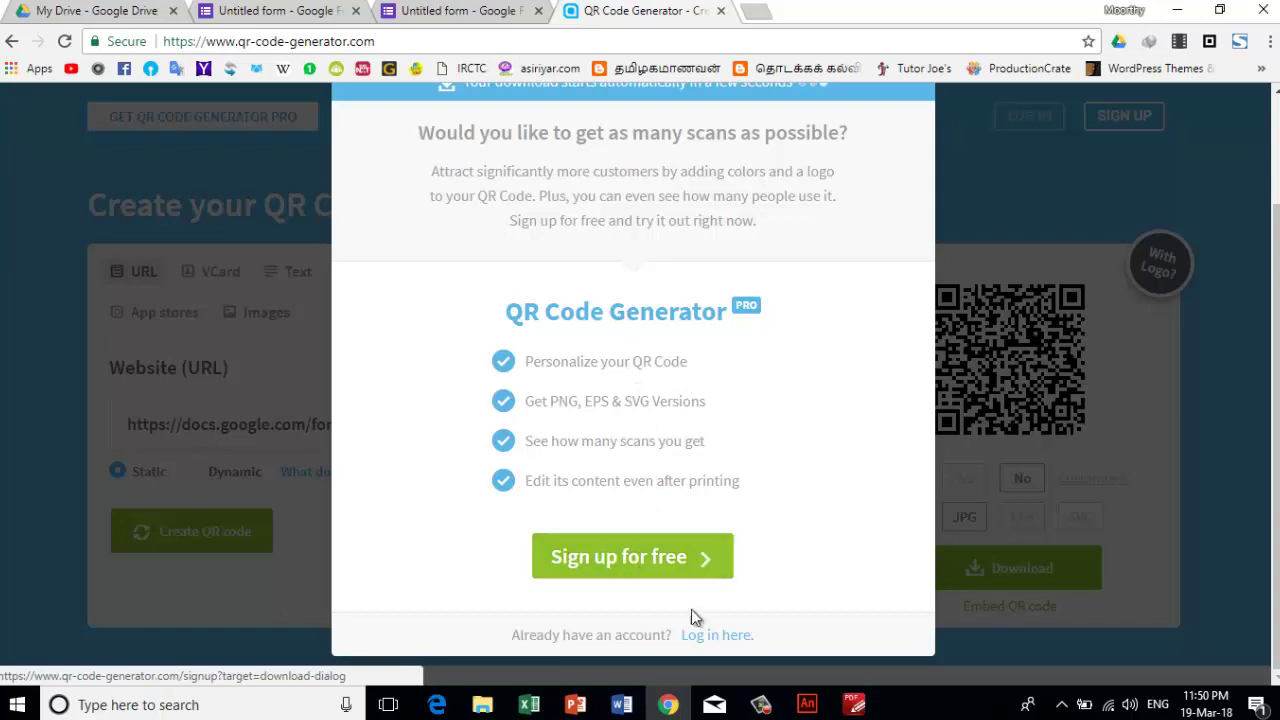
click(703, 638)
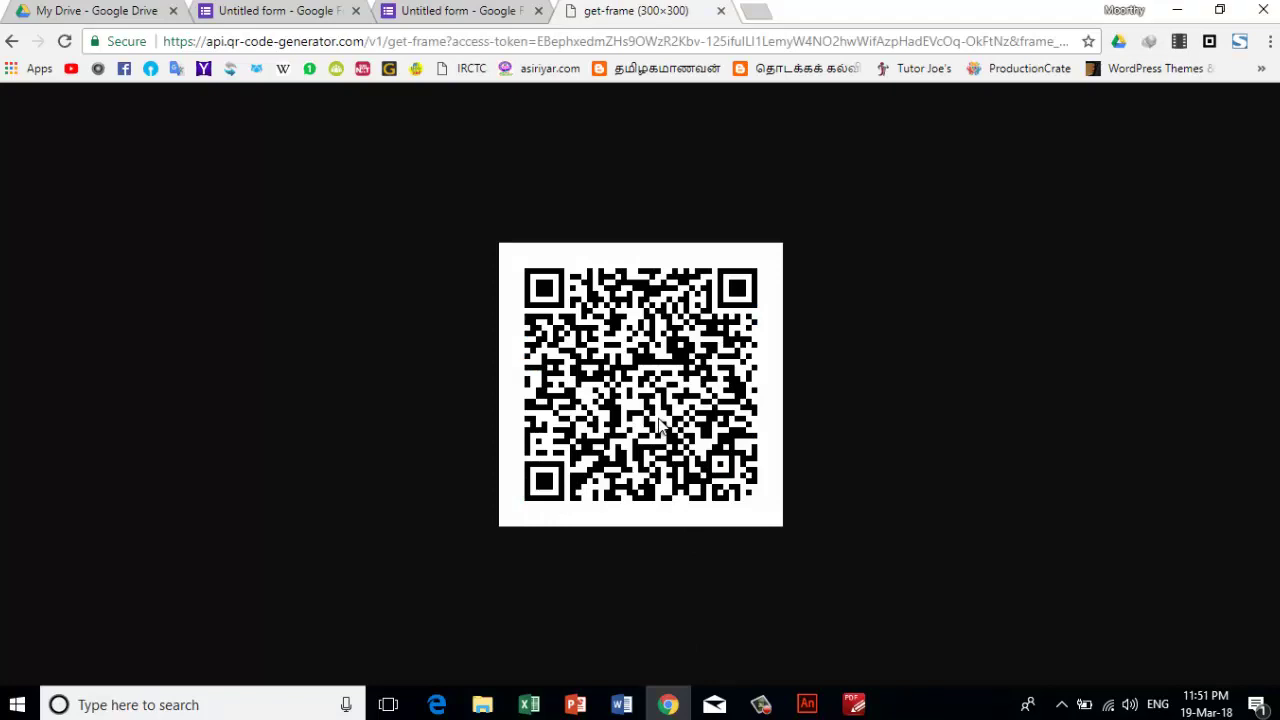
right_click(648, 372)
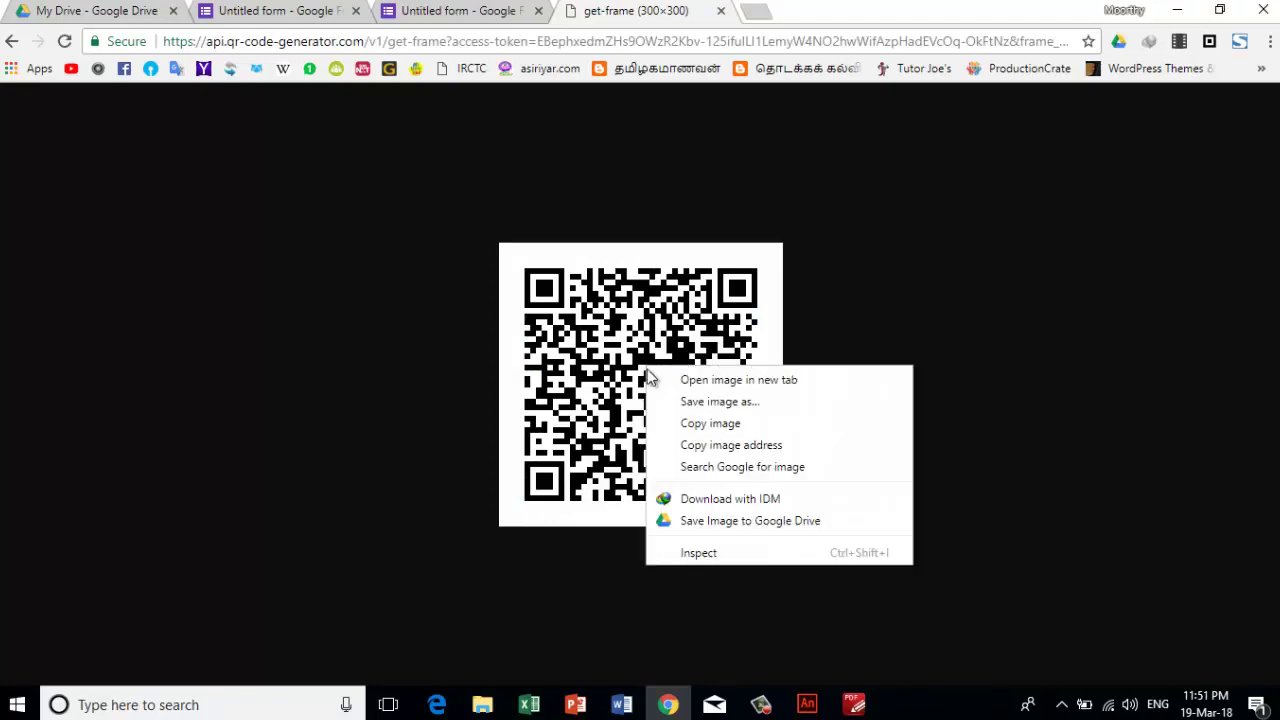
click(737, 407)
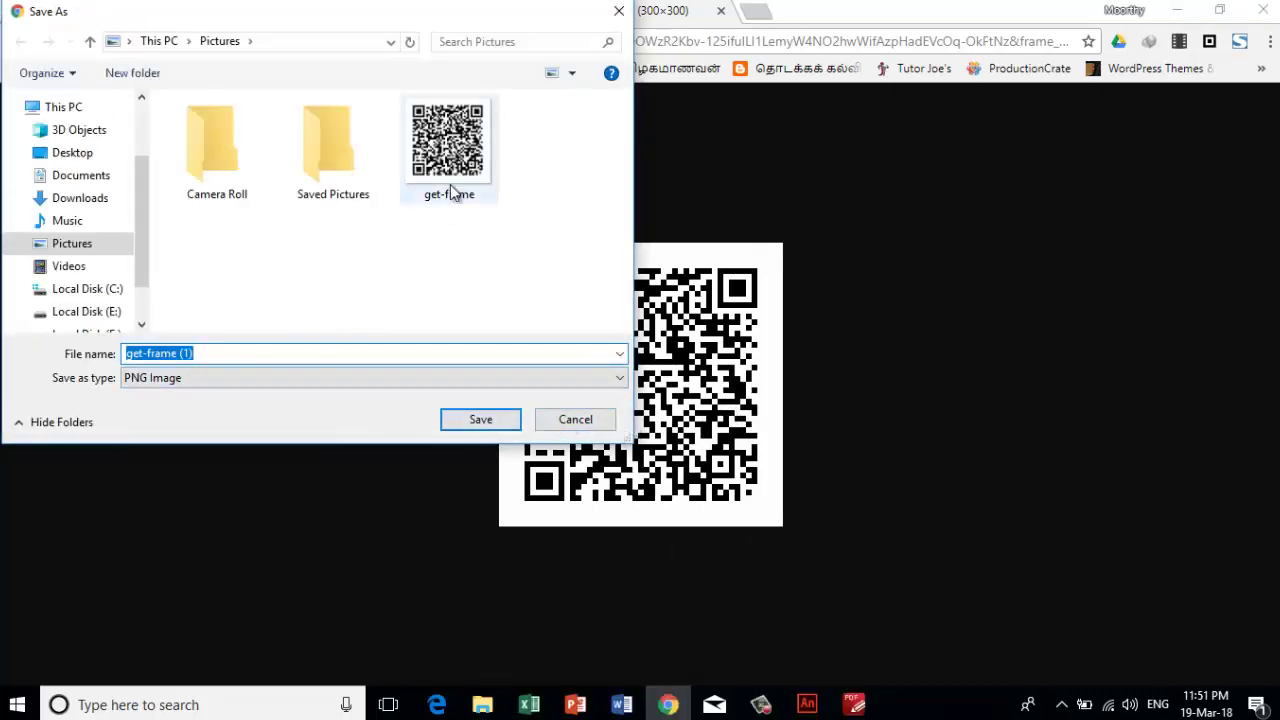
click(490, 421)
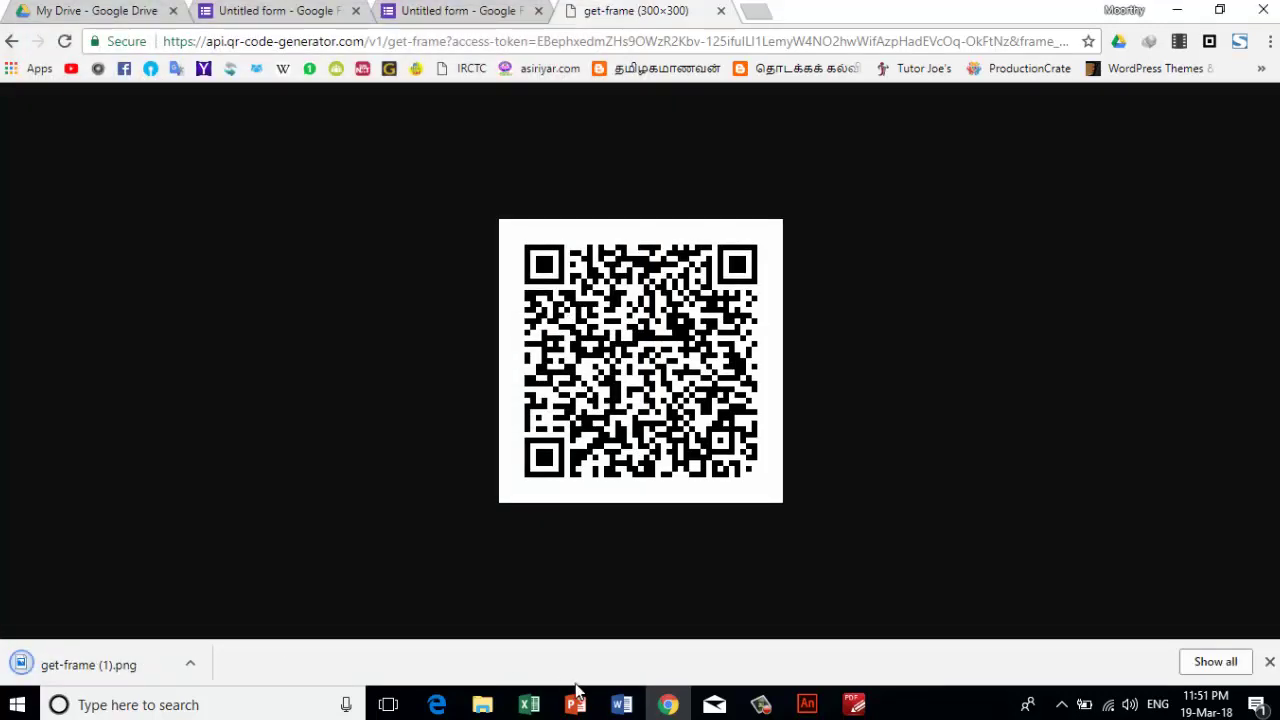
- Launch Word and open the 'QR Code in science' handout from the Recent list
click(622, 705)
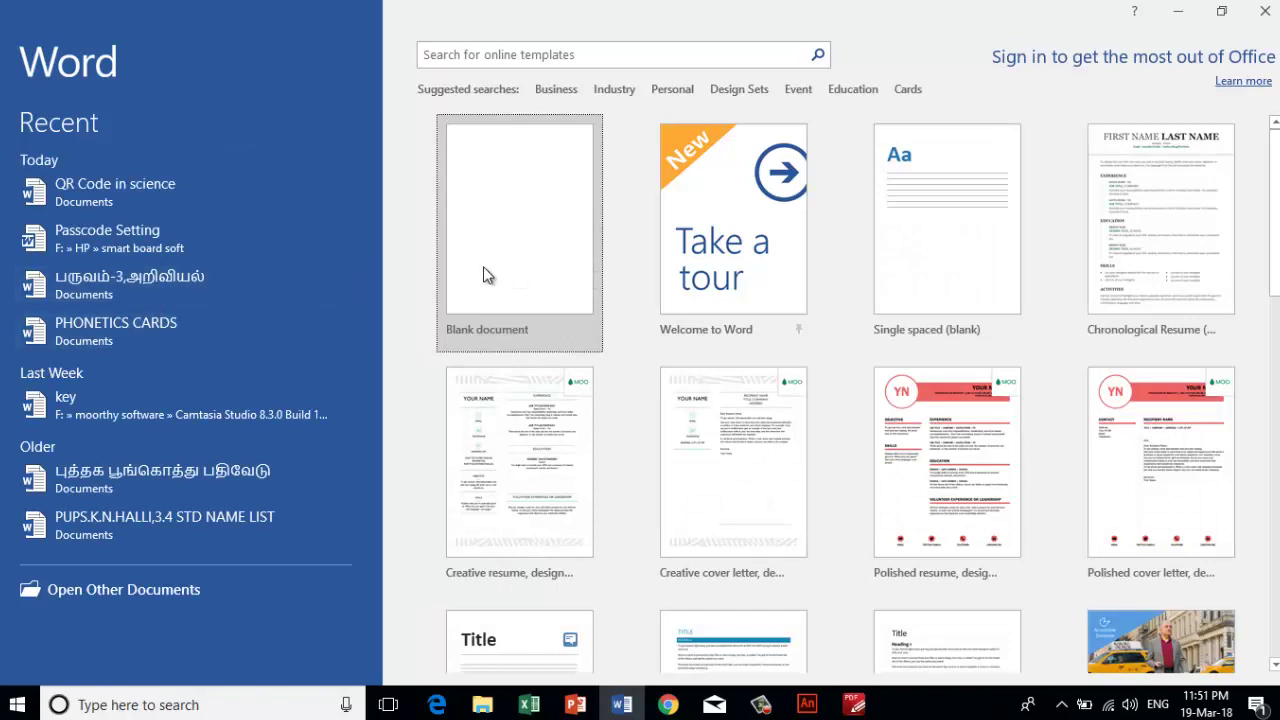
click(149, 188)
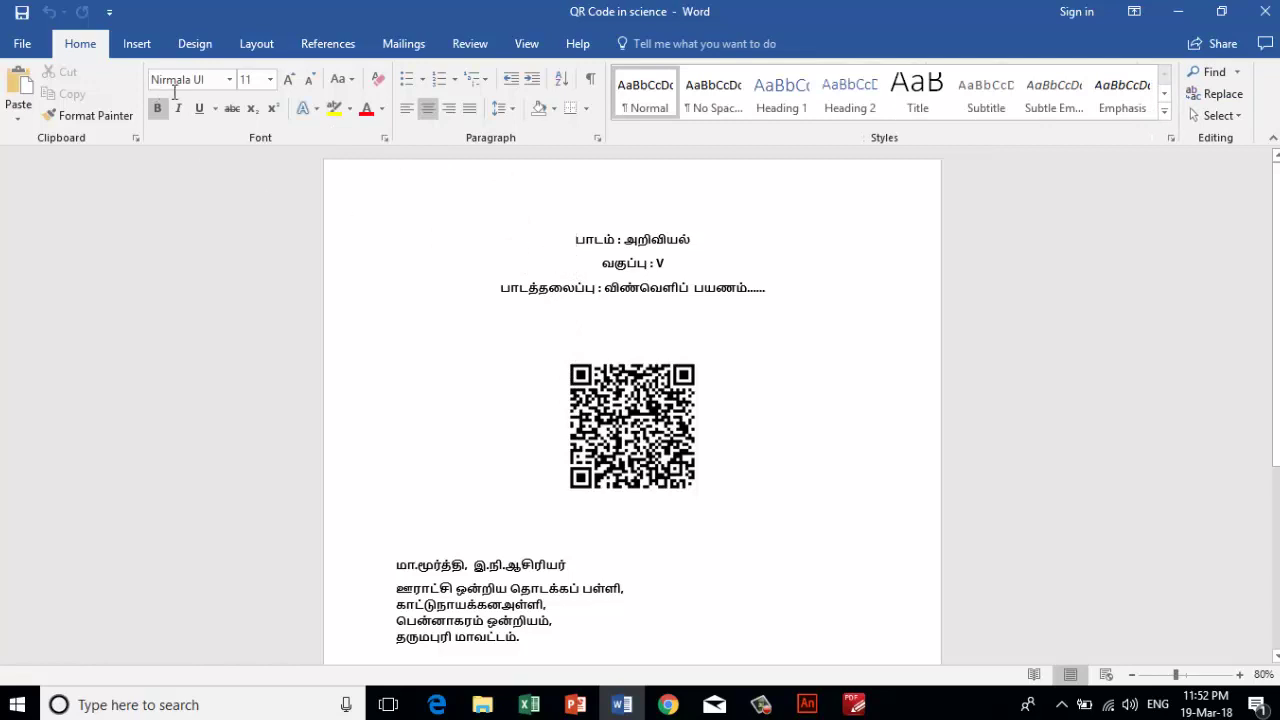
- Replace the handout's old QR code picture with the get-frame (1) image
click(632, 426)
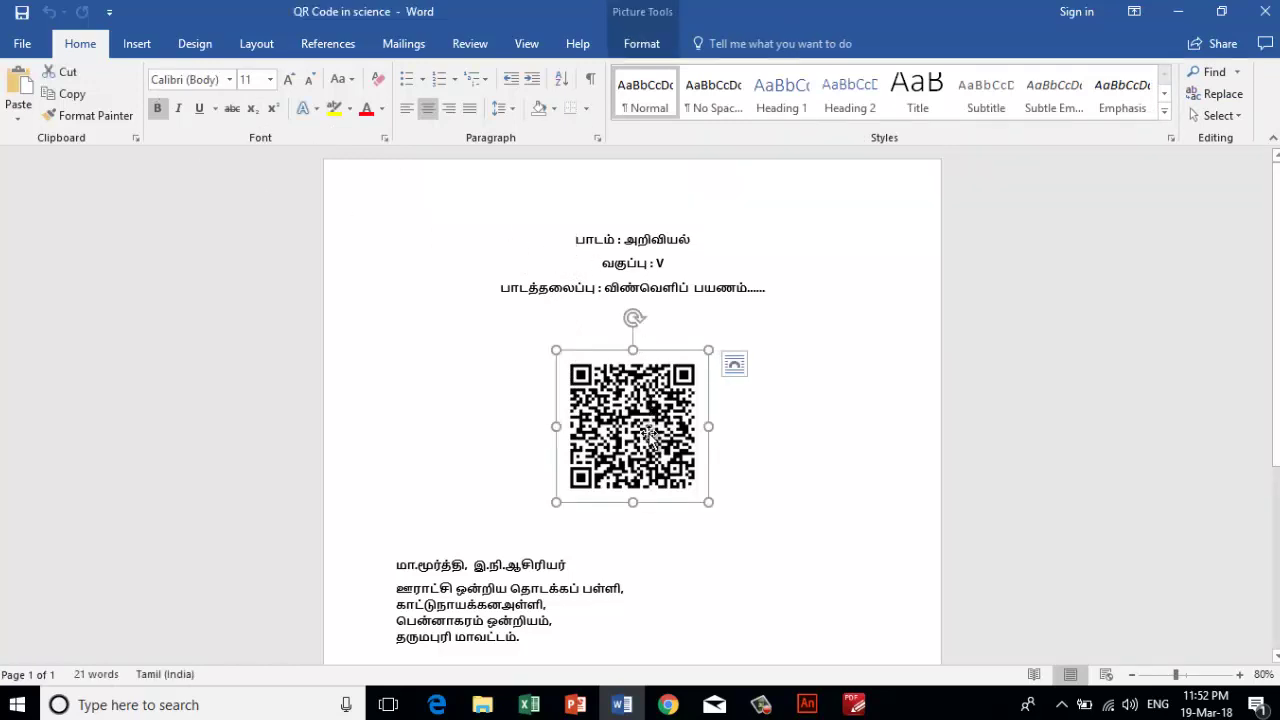
key(Delete)
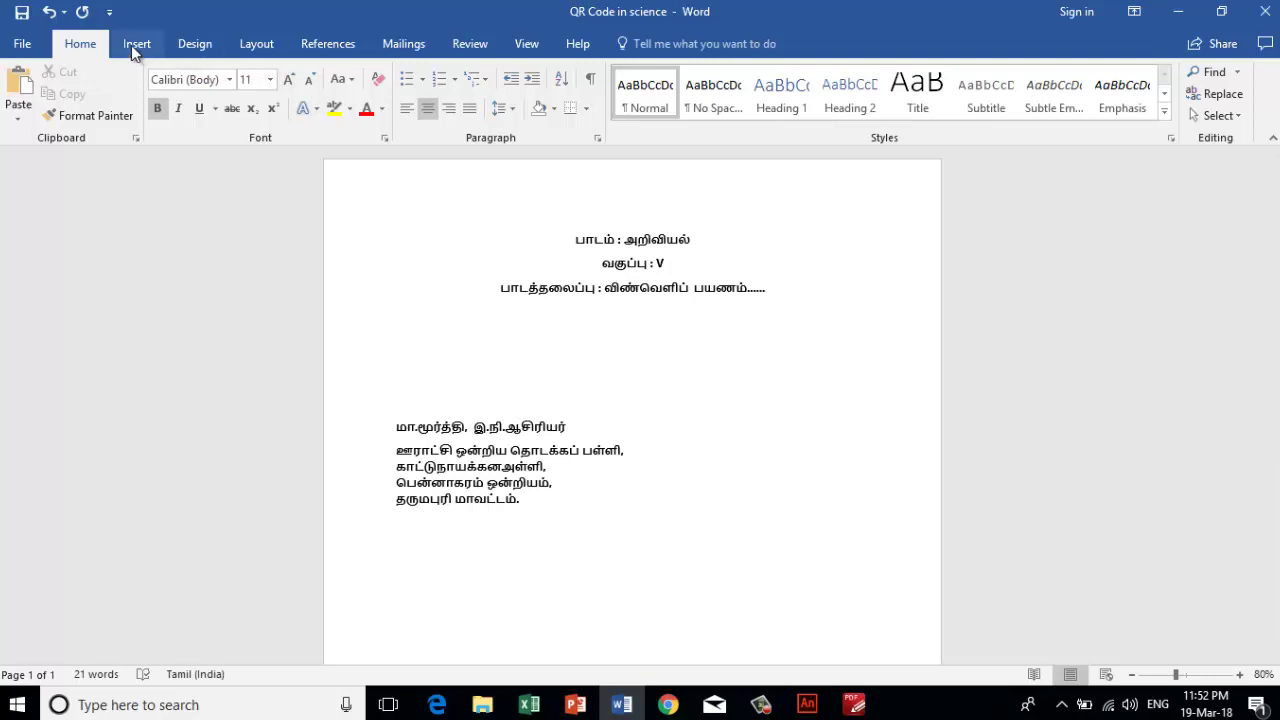
click(131, 46)
click(163, 106)
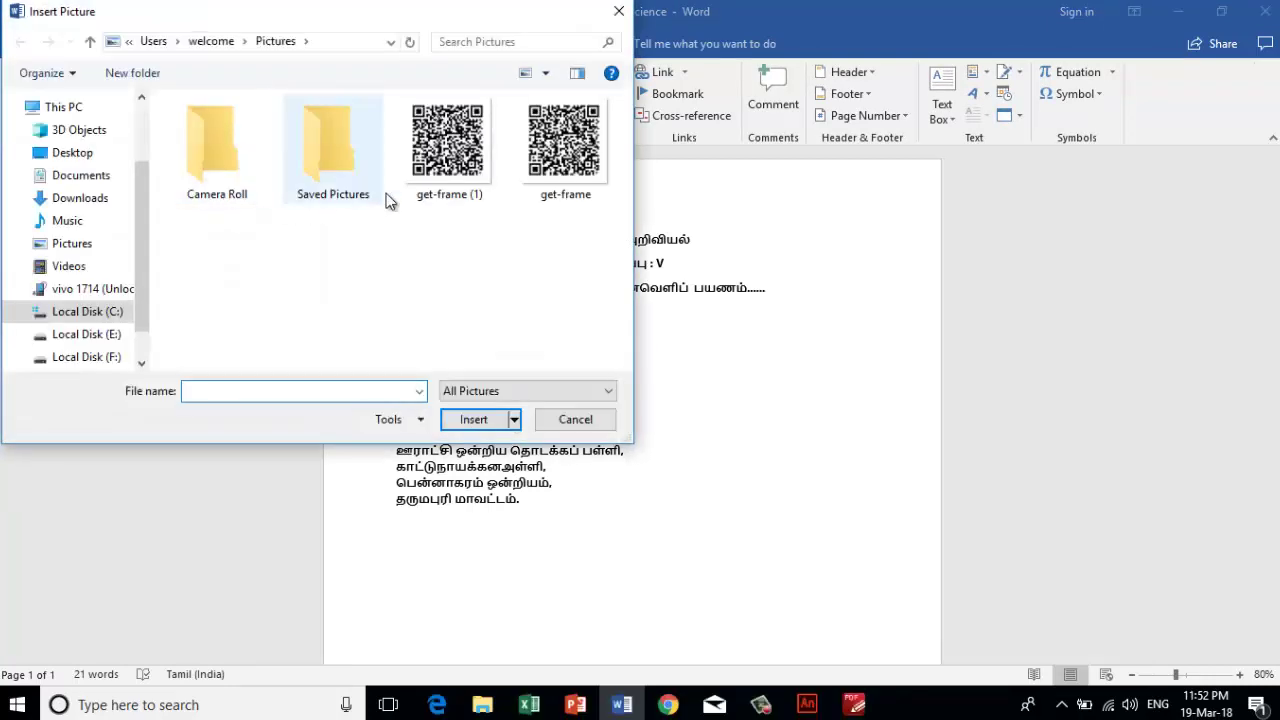
click(463, 168)
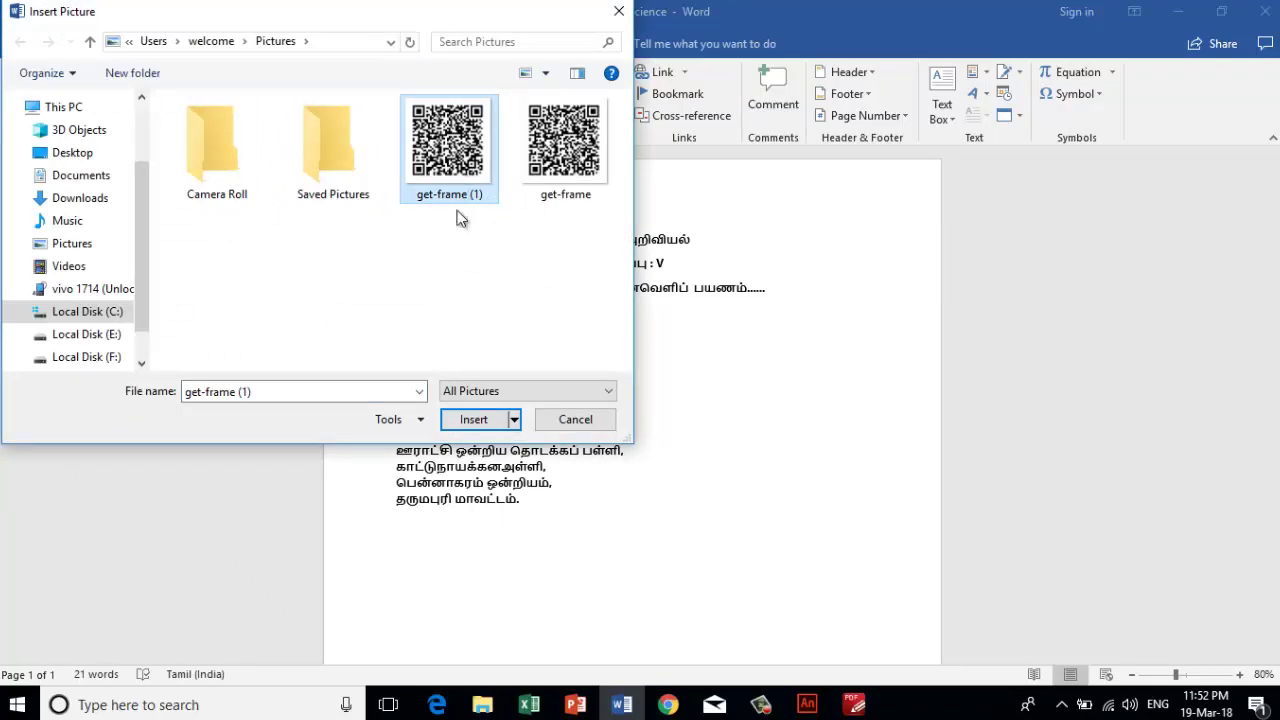
click(486, 418)
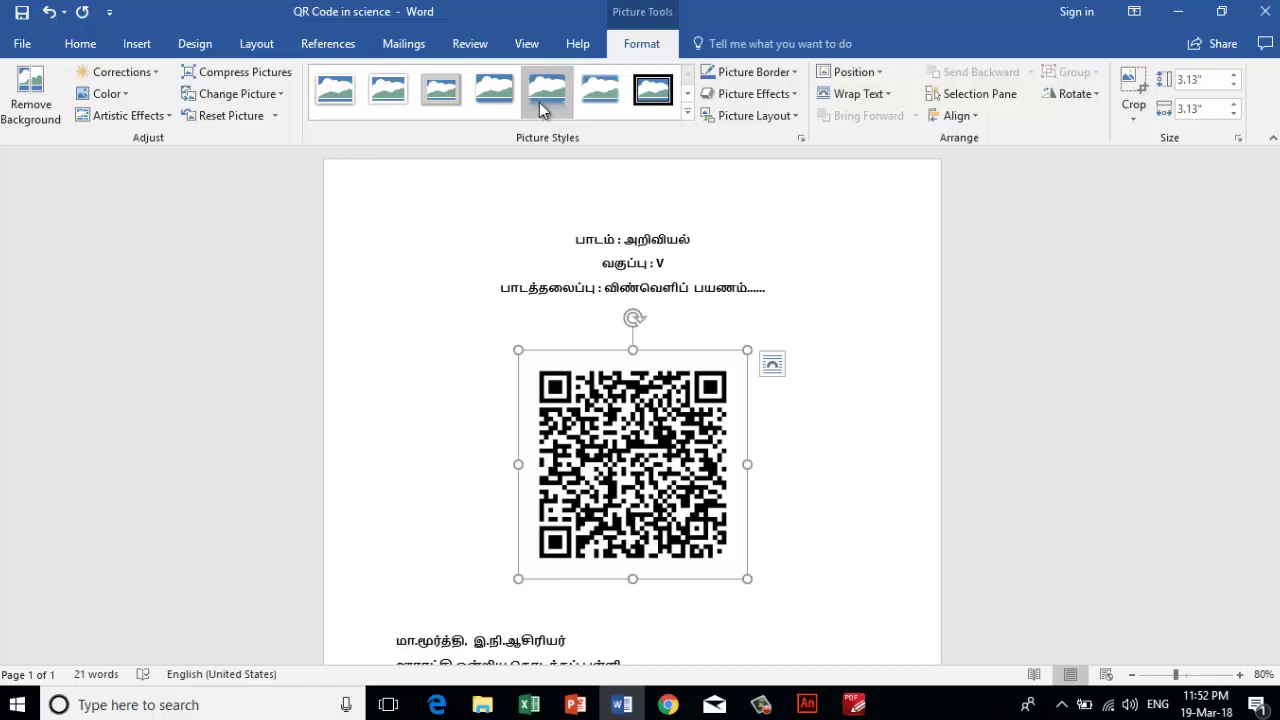
- Give the new QR picture a white shadowed frame style, then return to Chrome
click(445, 92)
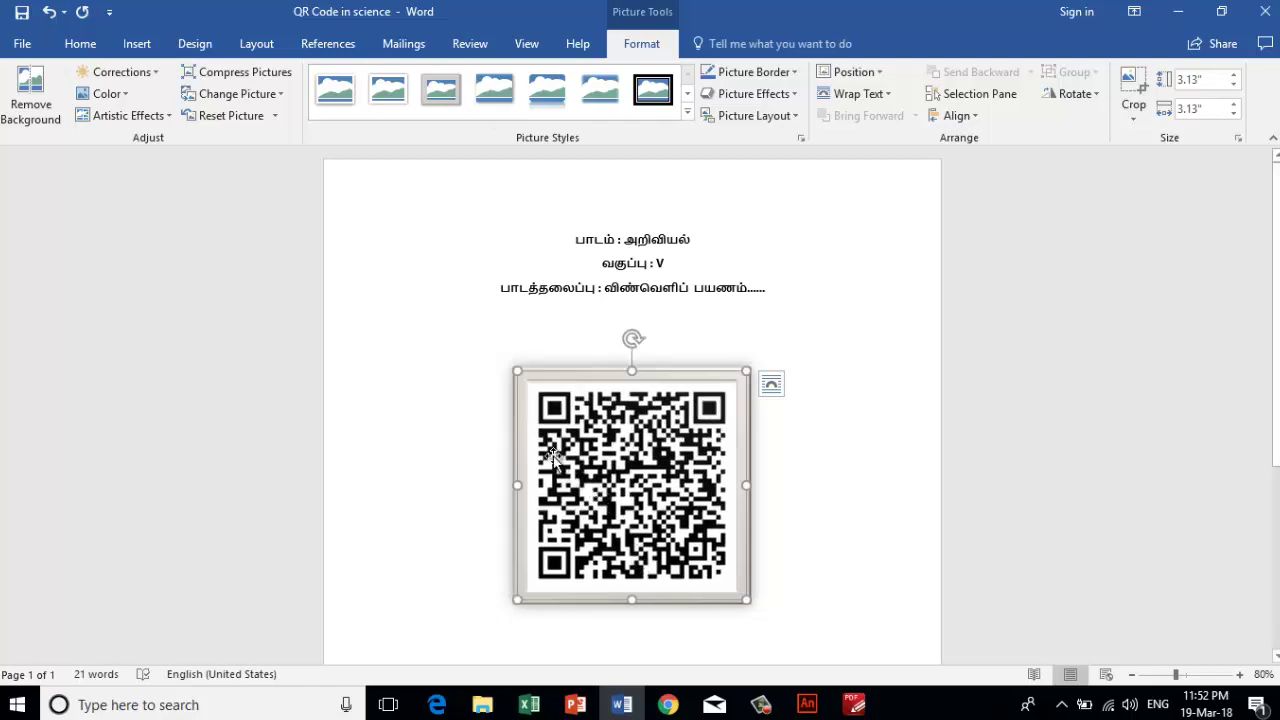
scroll(553, 455, down, 2)
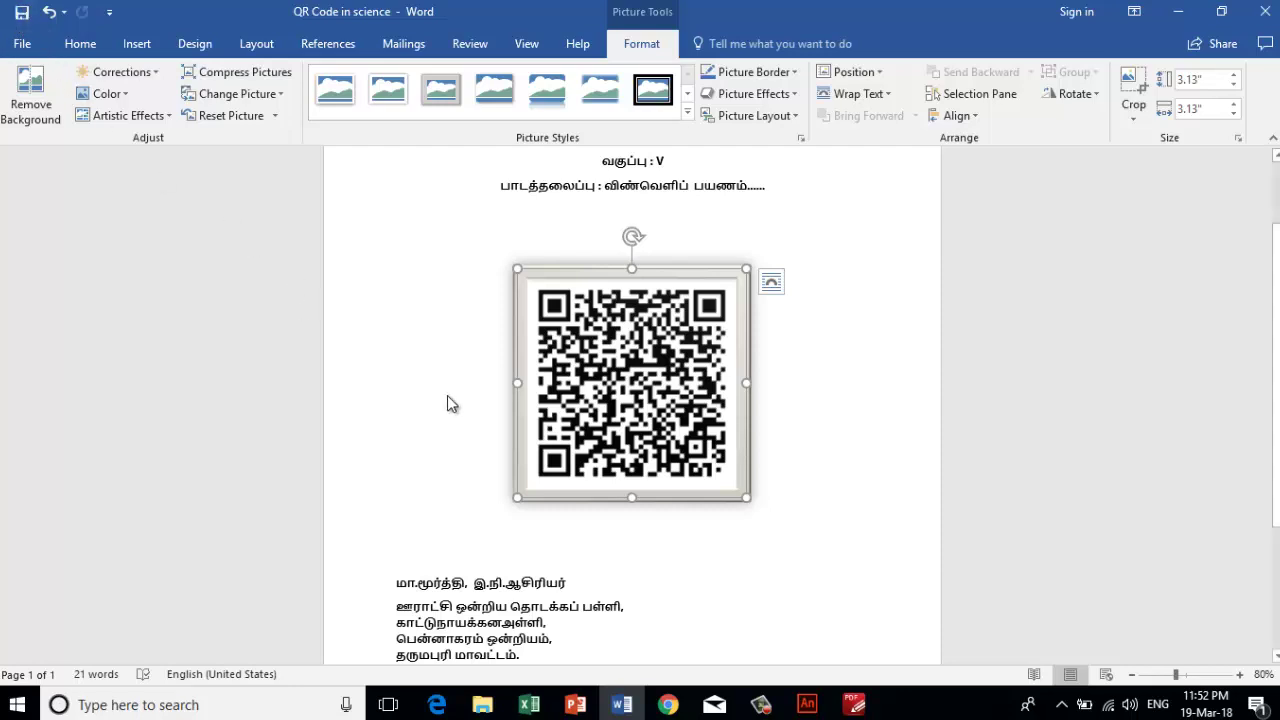
click(509, 503)
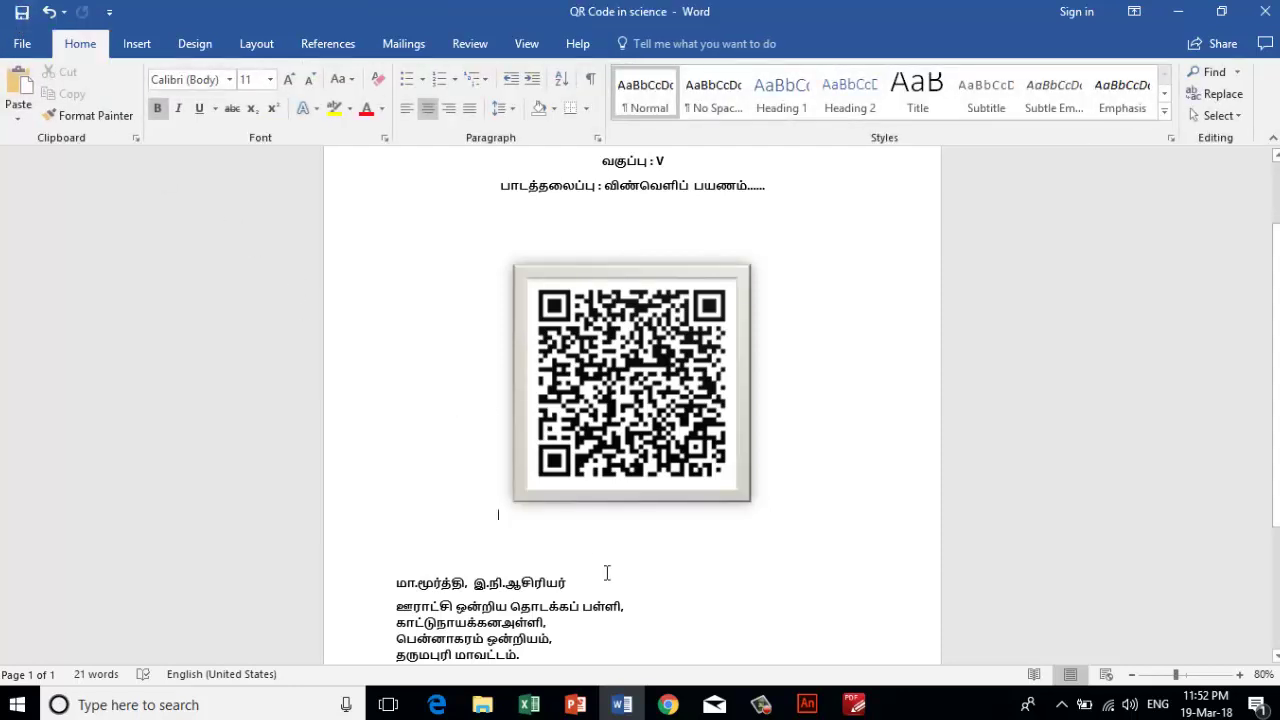
scroll(573, 571, down, 3)
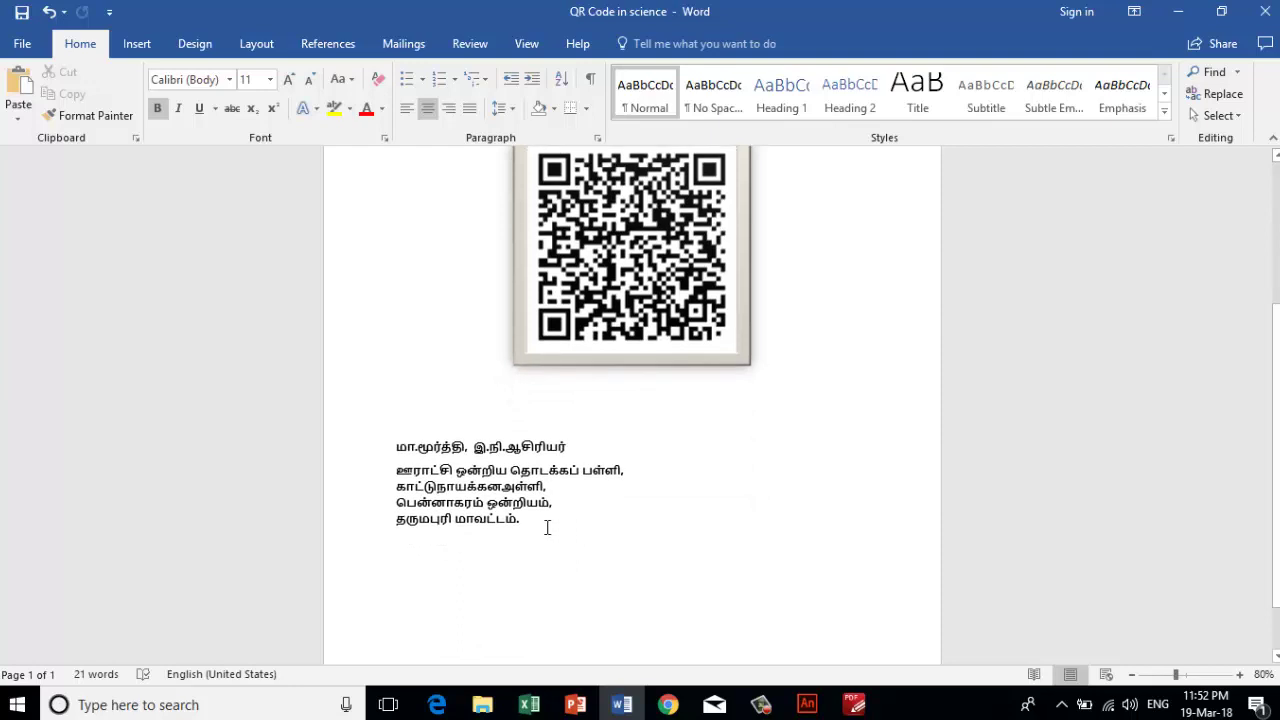
scroll(545, 495, up, 1)
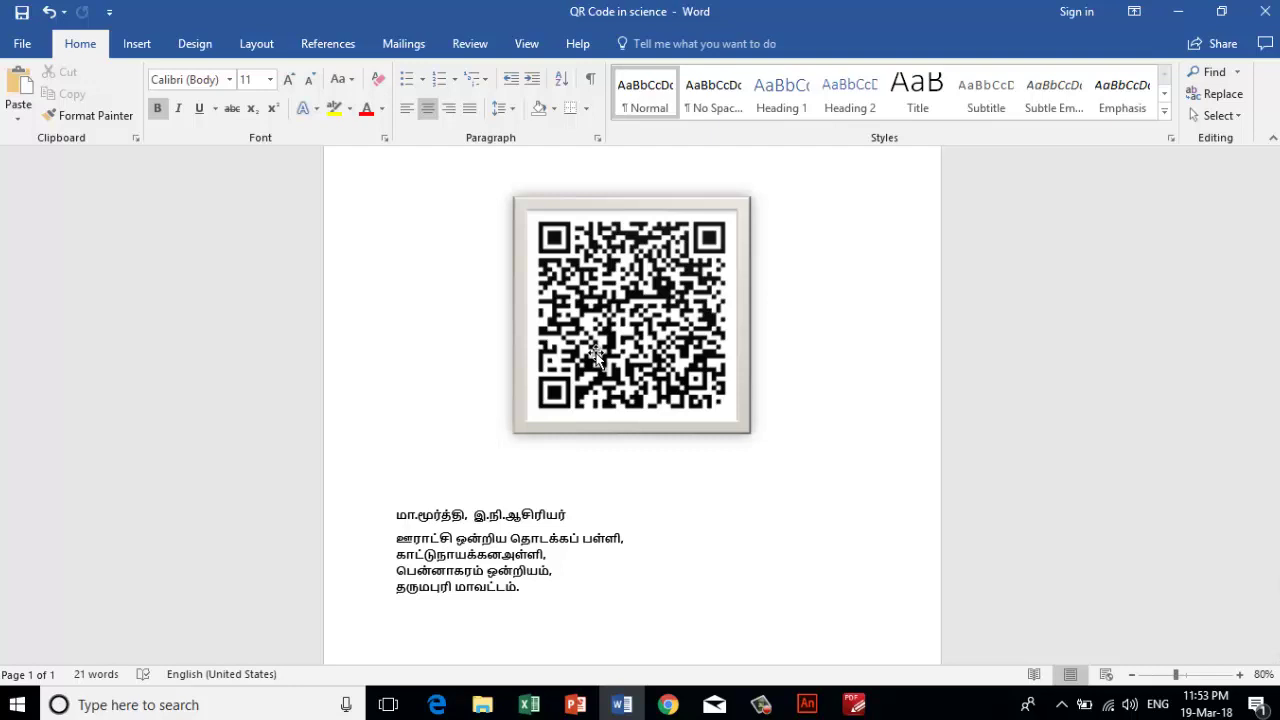
click(660, 708)
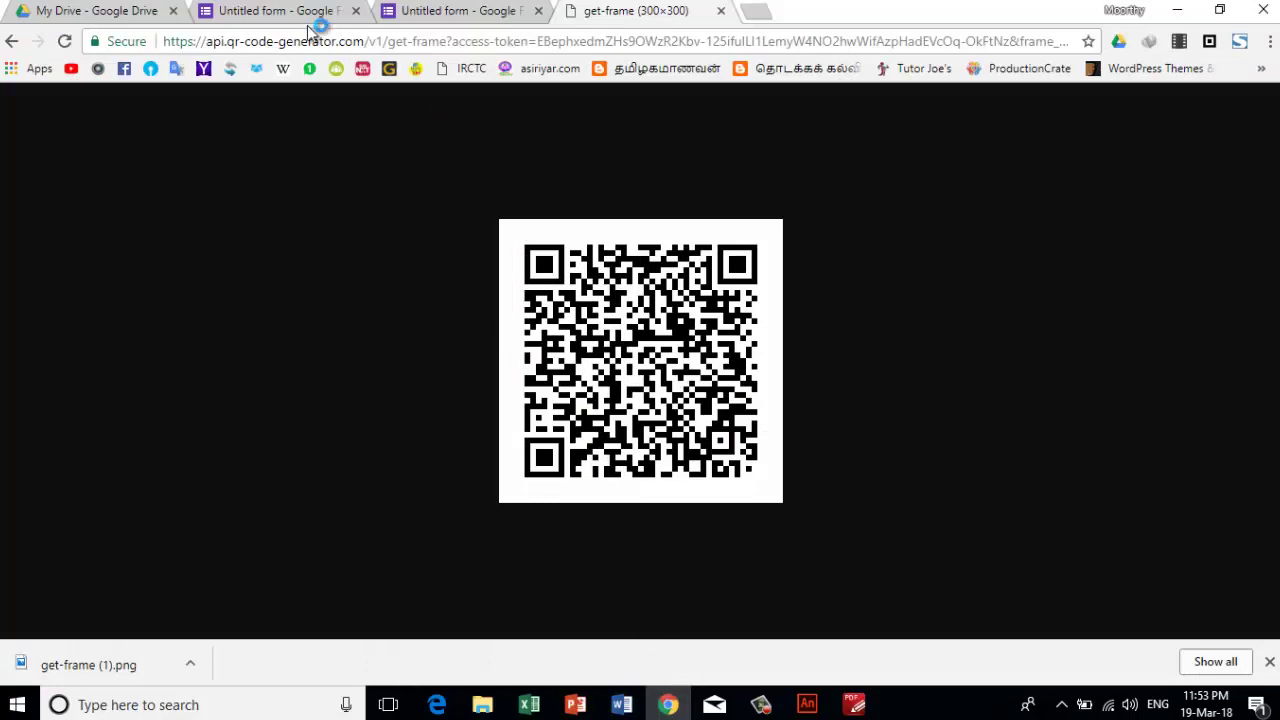
- Review the quiz's 8 responses: average 9/10, median 10/10, range 3–10 points
click(280, 12)
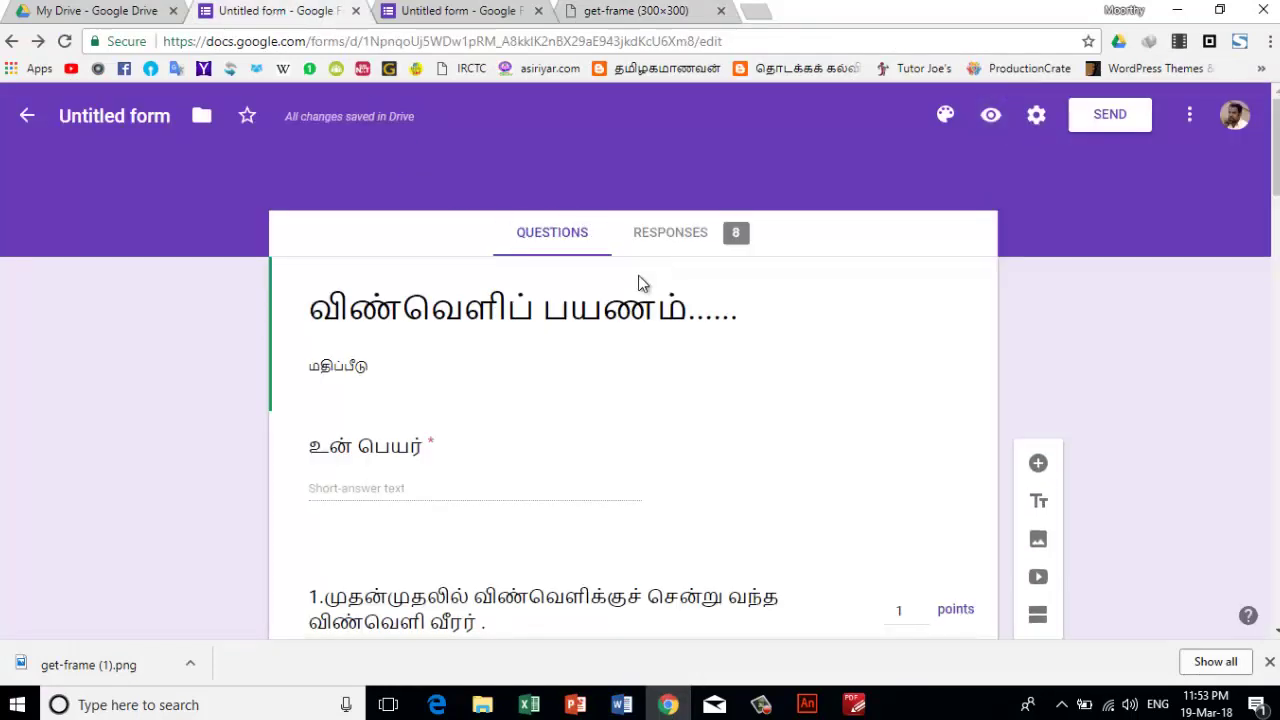
click(672, 236)
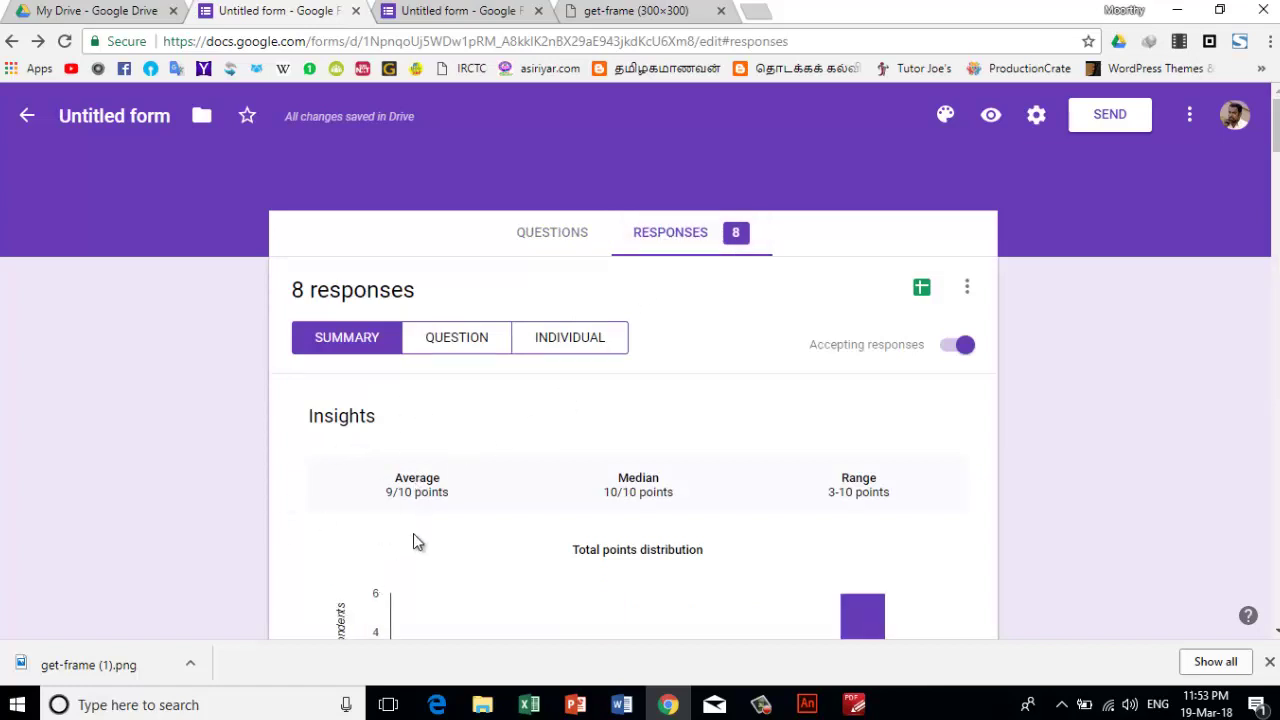
scroll(414, 535, down, 5)
scroll(430, 520, up, 5)
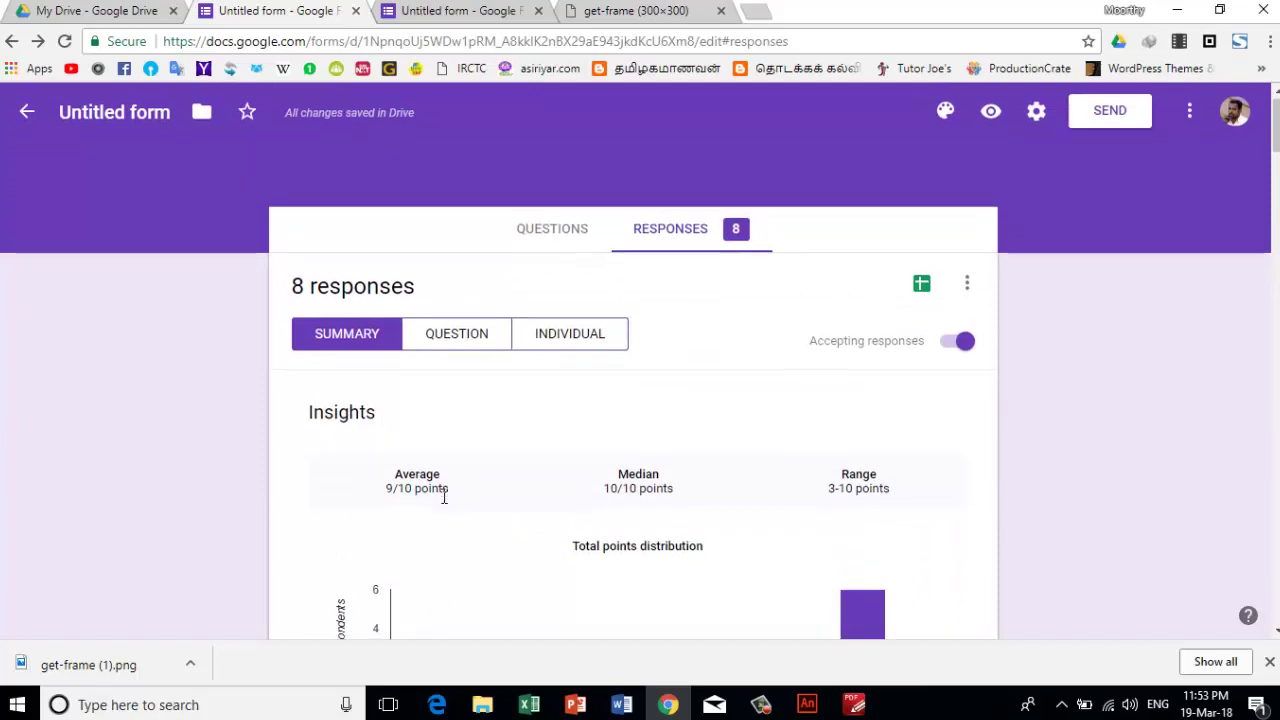
scroll(443, 494, down, 2)
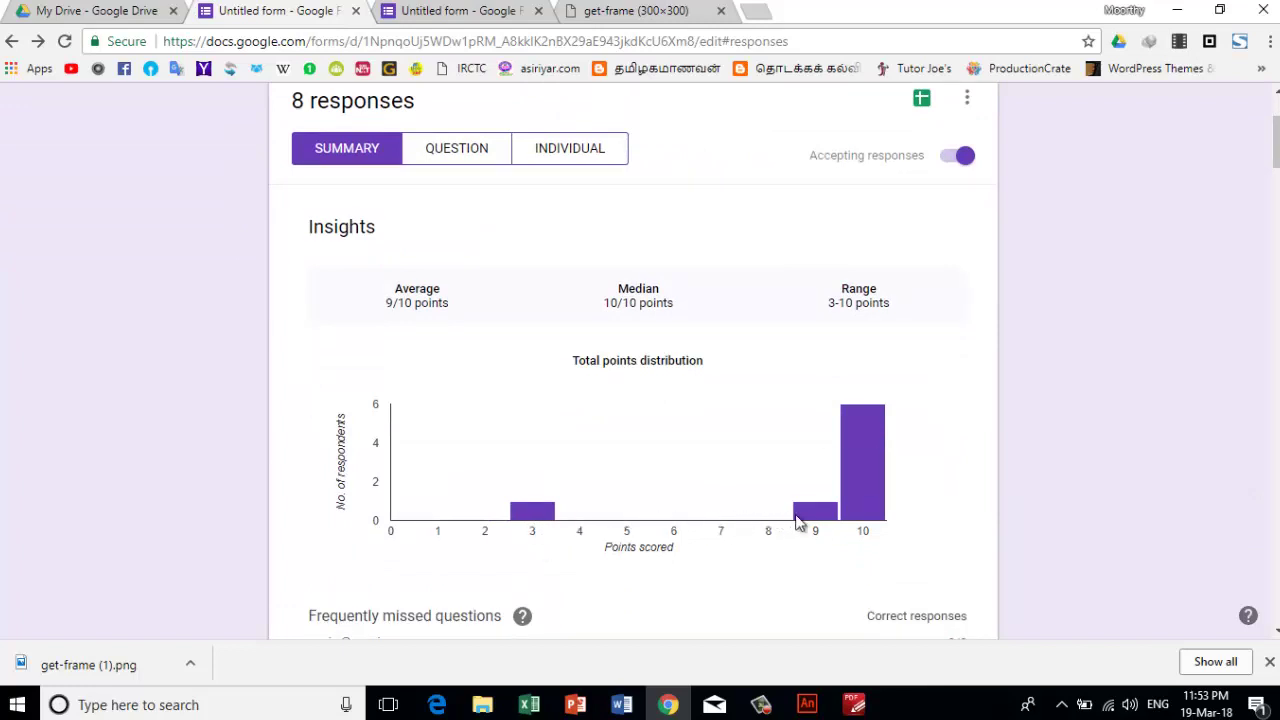
mouse_move(820, 527)
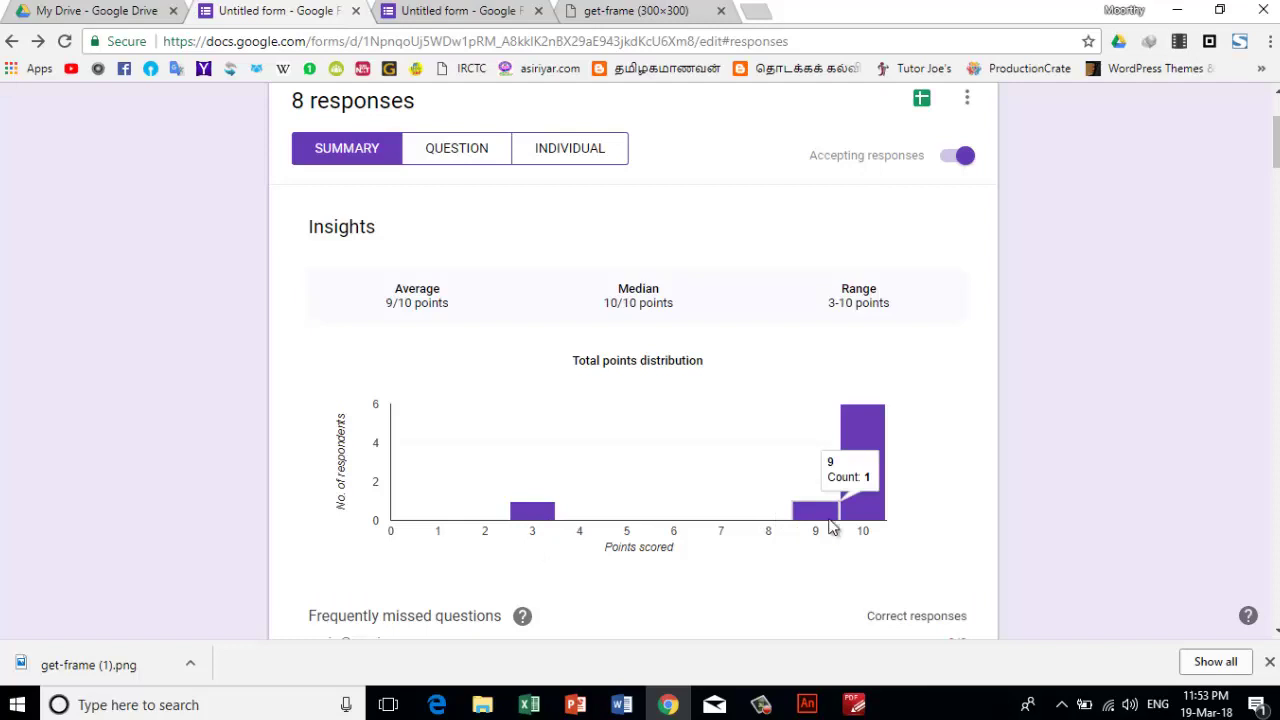
mouse_move(858, 520)
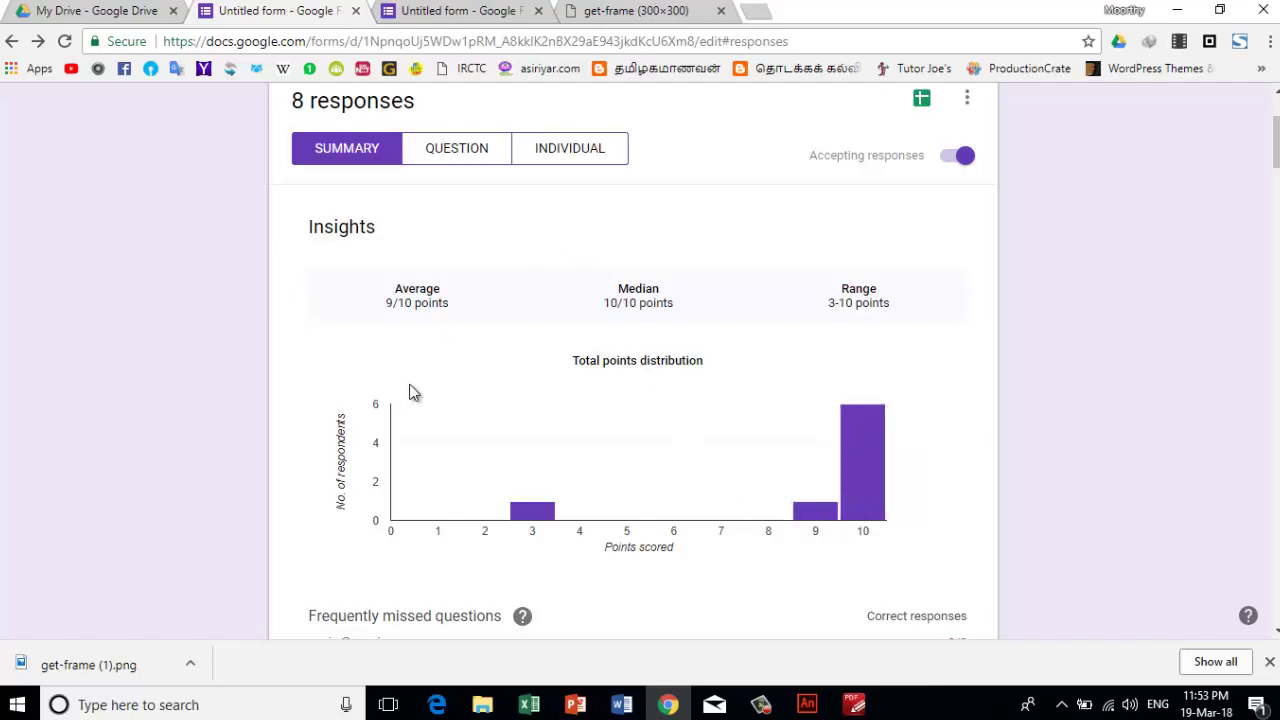
scroll(548, 362, up, 2)
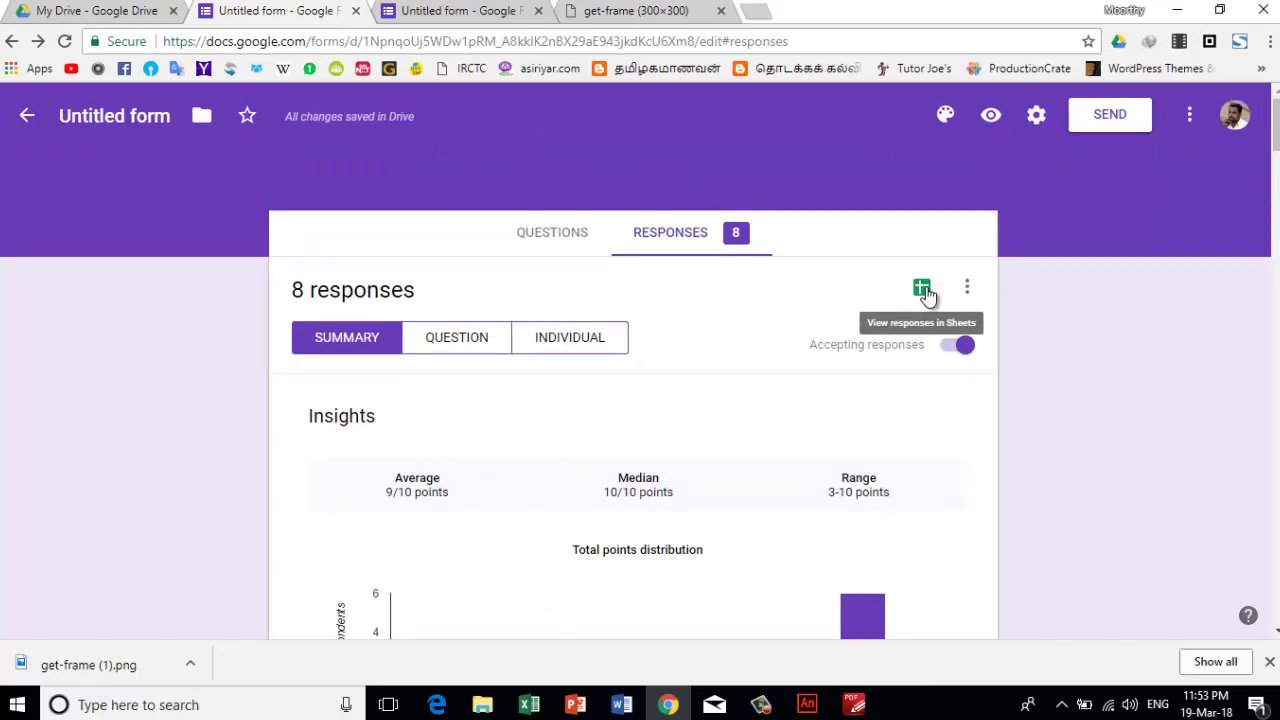
- Open the 'Untitled form (Responses)' spreadsheet of submissions, then return to the Word handout
click(922, 289)
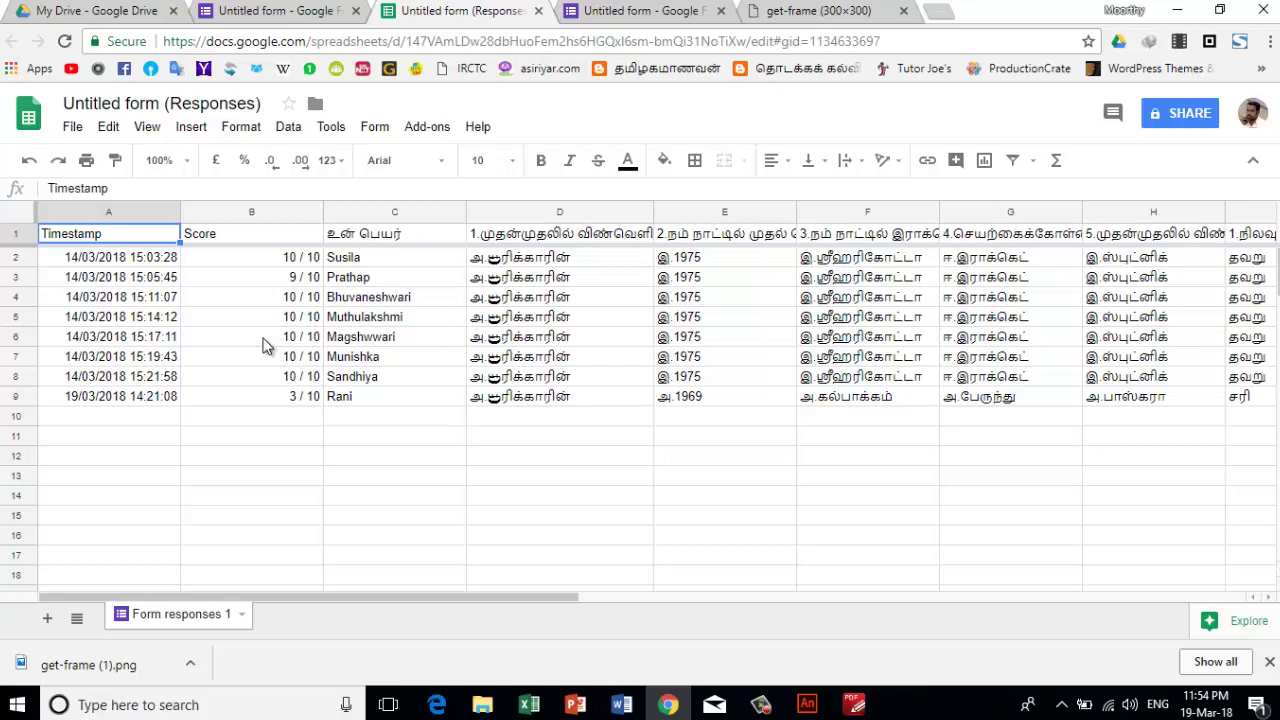
click(621, 705)
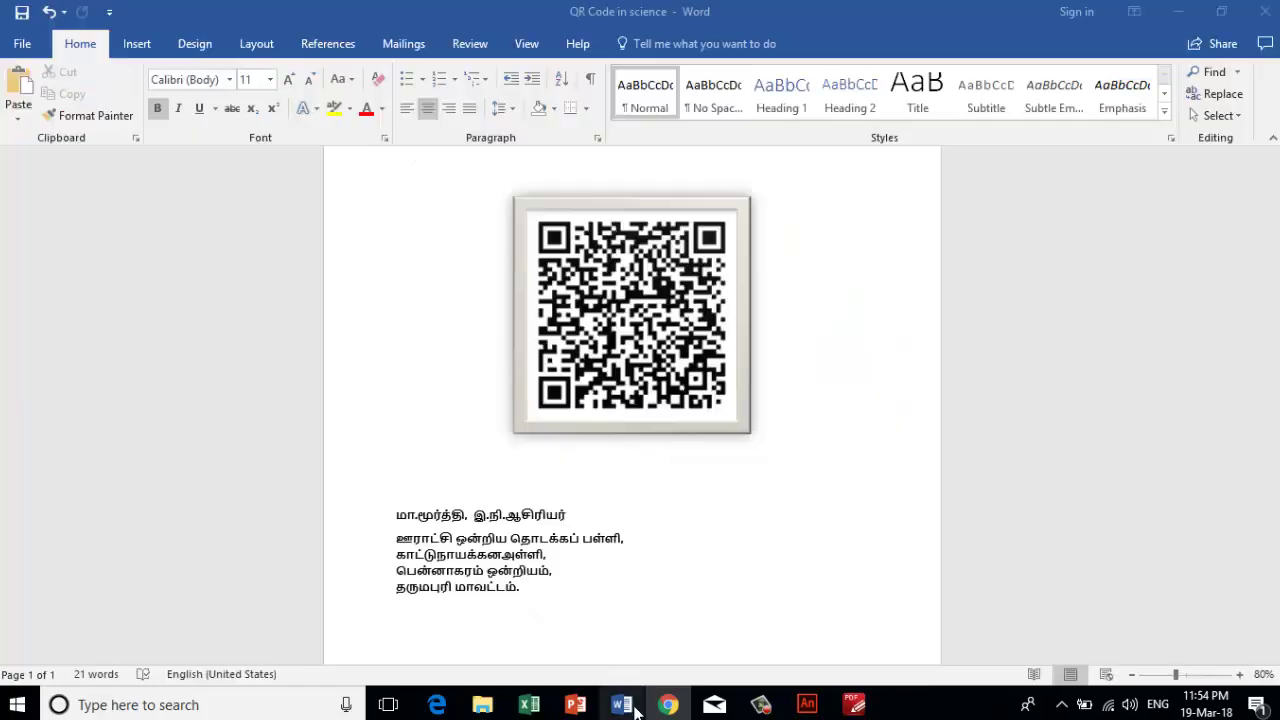
- Add a contact phone number line beneath the school address and save the handout
click(537, 598)
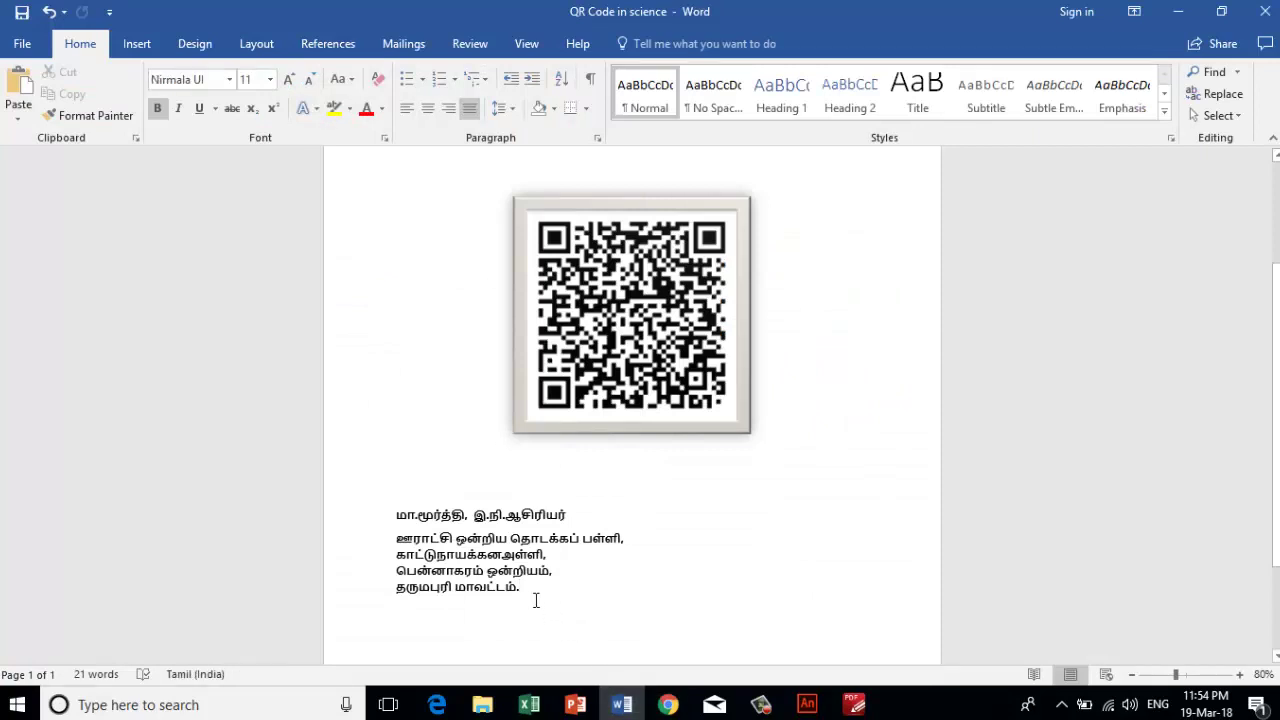
key(alt+shift)
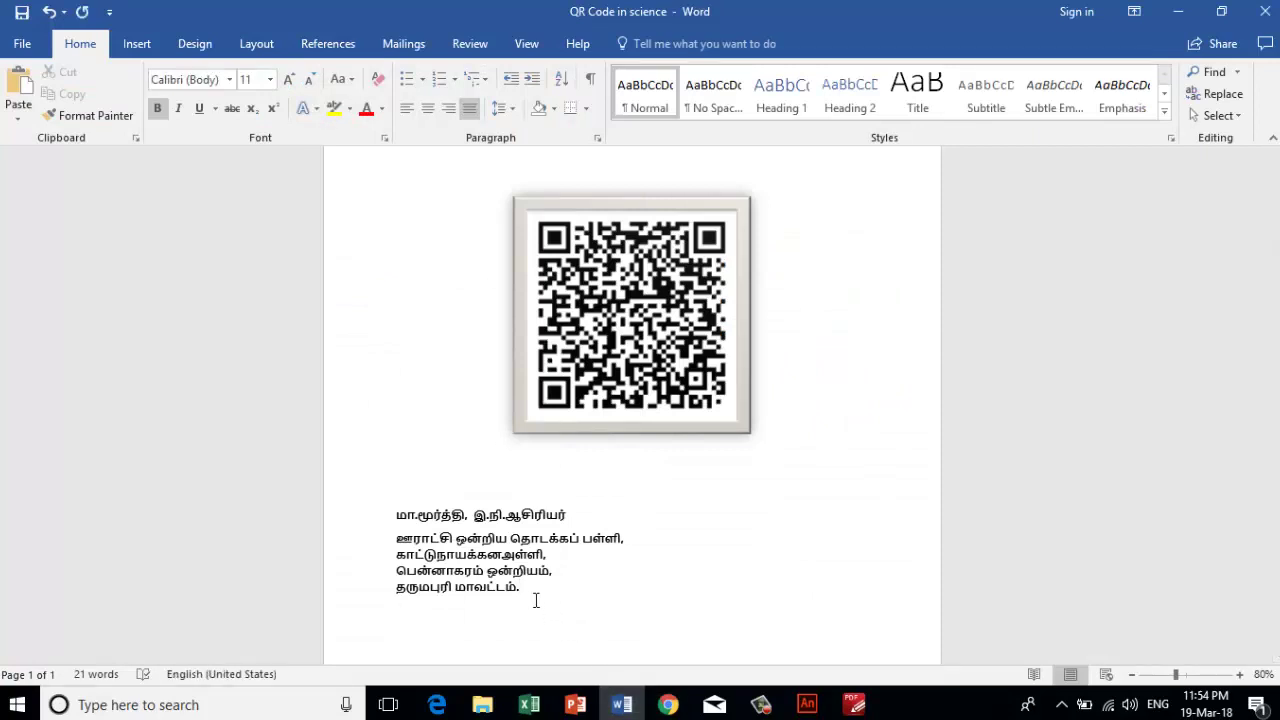
click(22, 13)
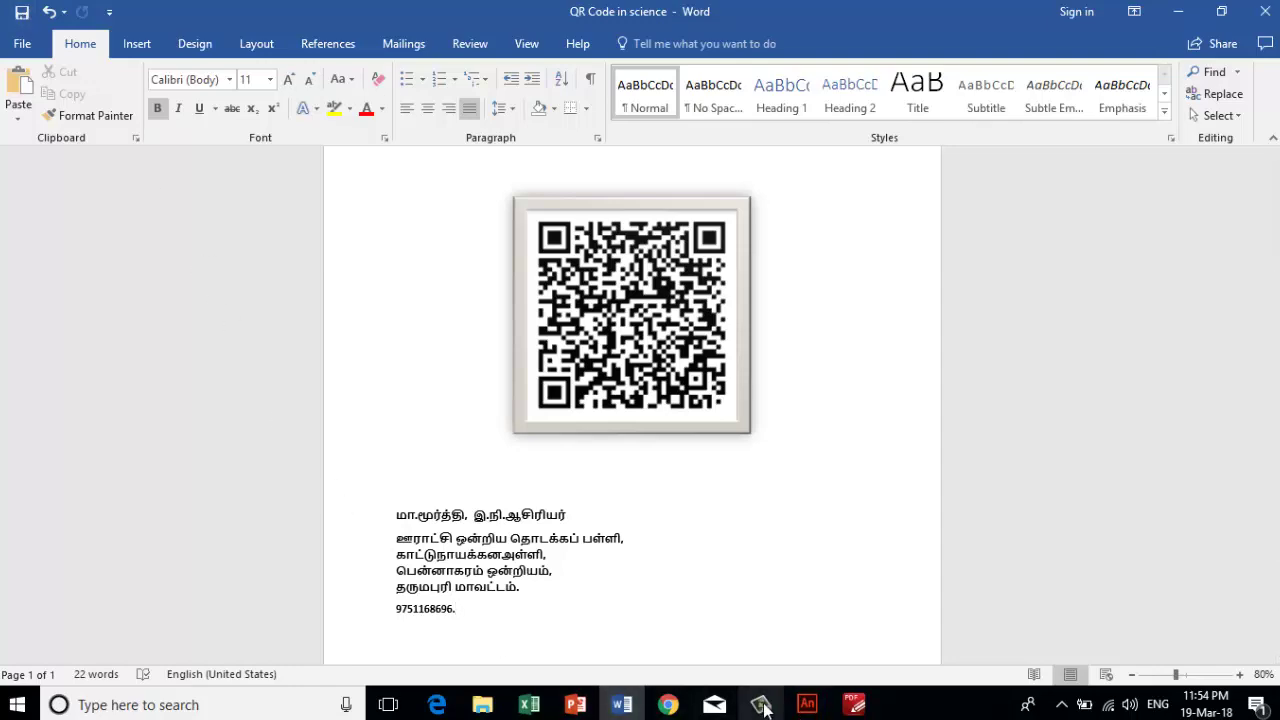
click(668, 704)
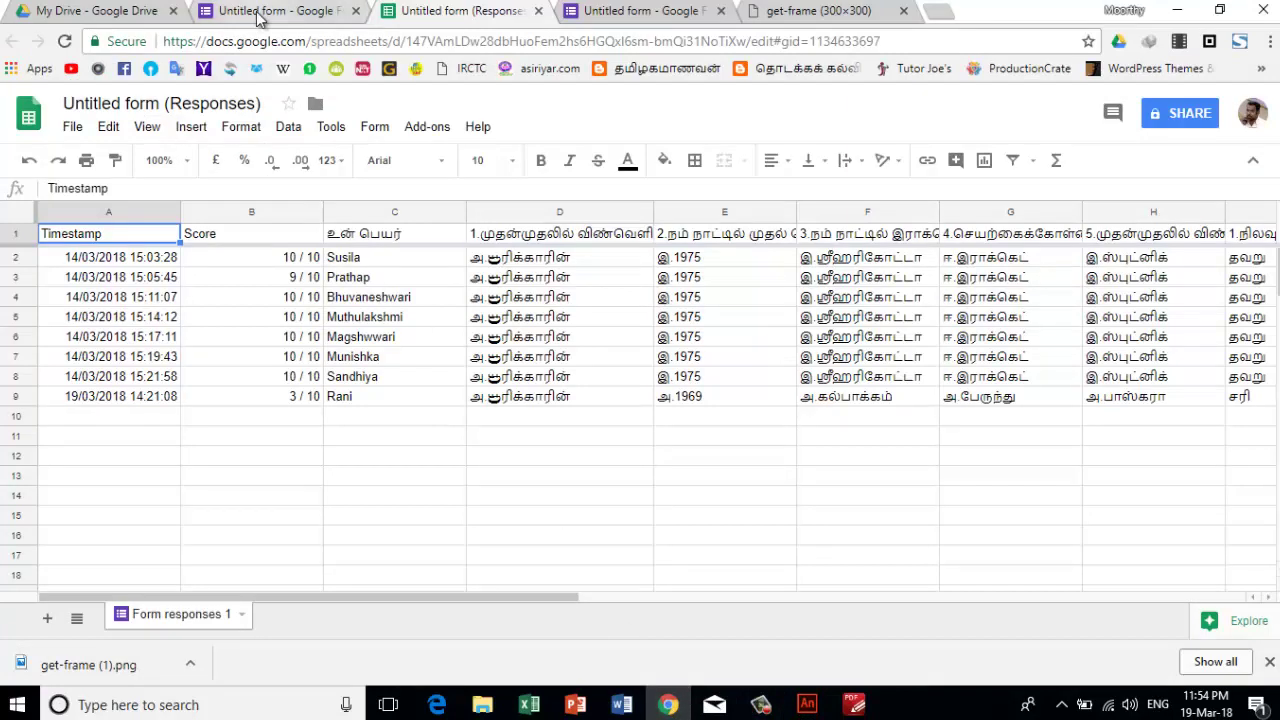
- Scroll through the quiz's per-question results, including the names list and question 2 at 7/8 correct
click(262, 14)
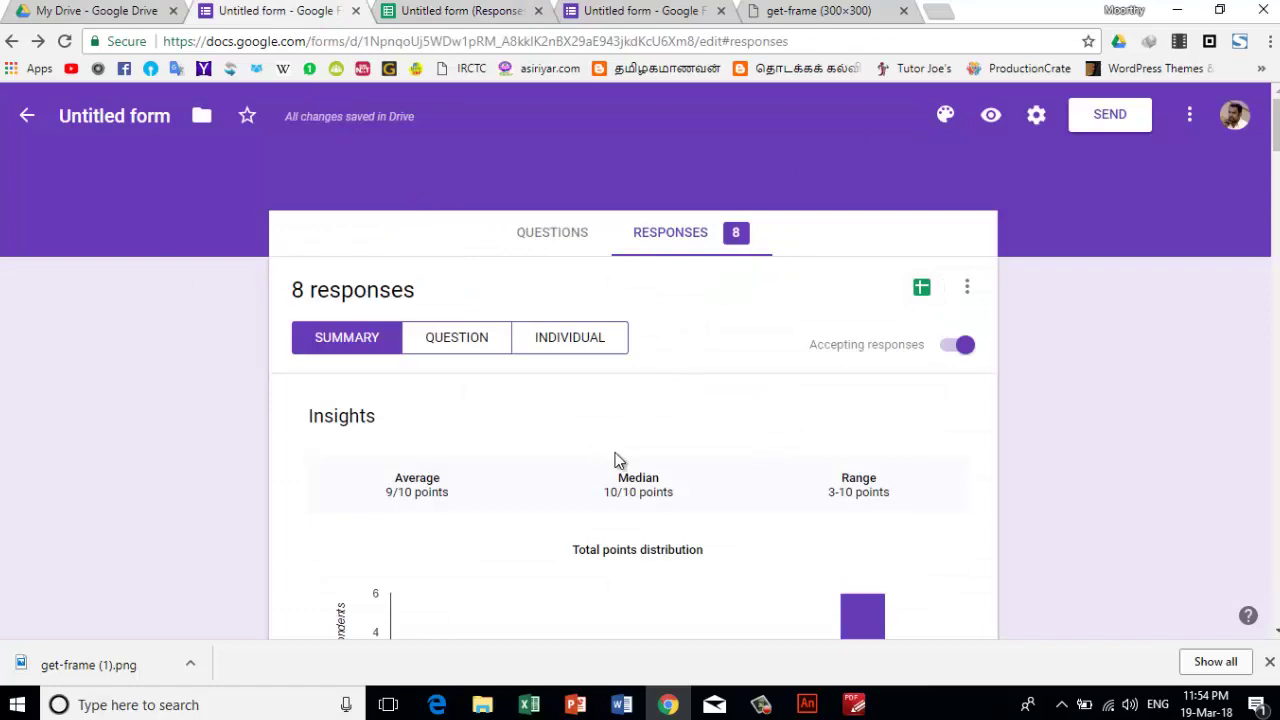
scroll(630, 475, down, 6)
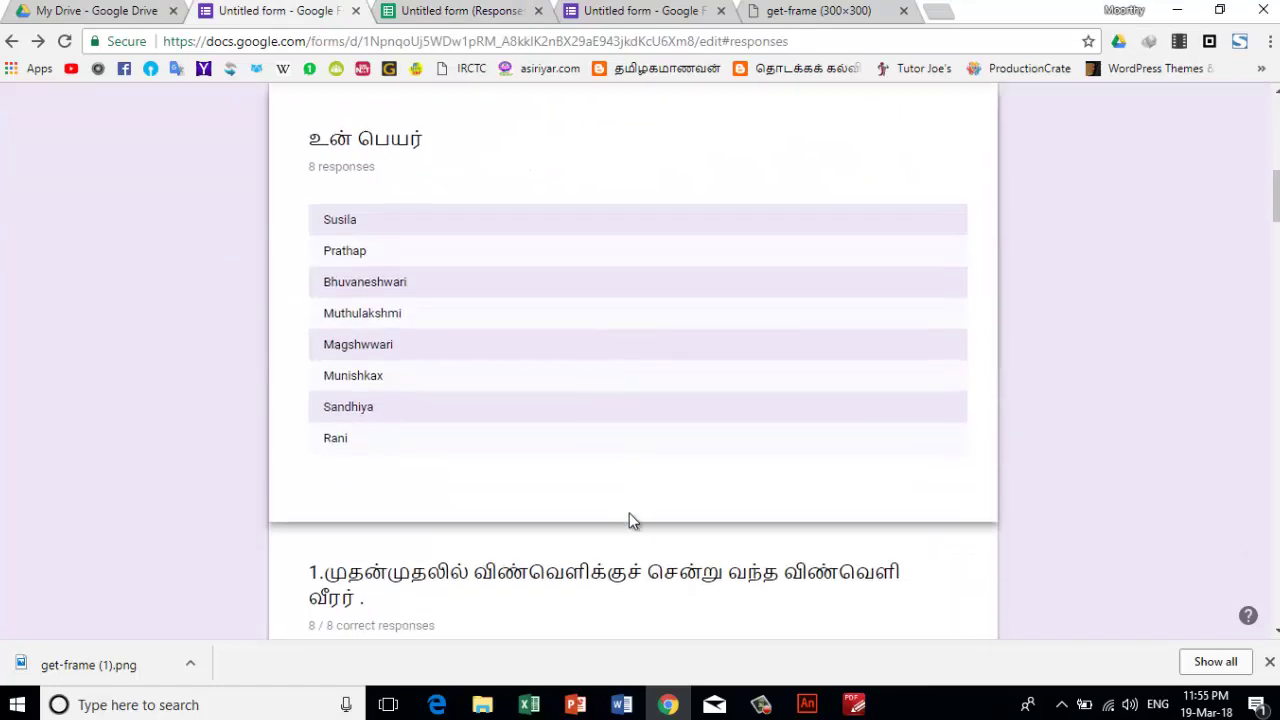
scroll(629, 513, down, 5)
scroll(640, 570, down, 2)
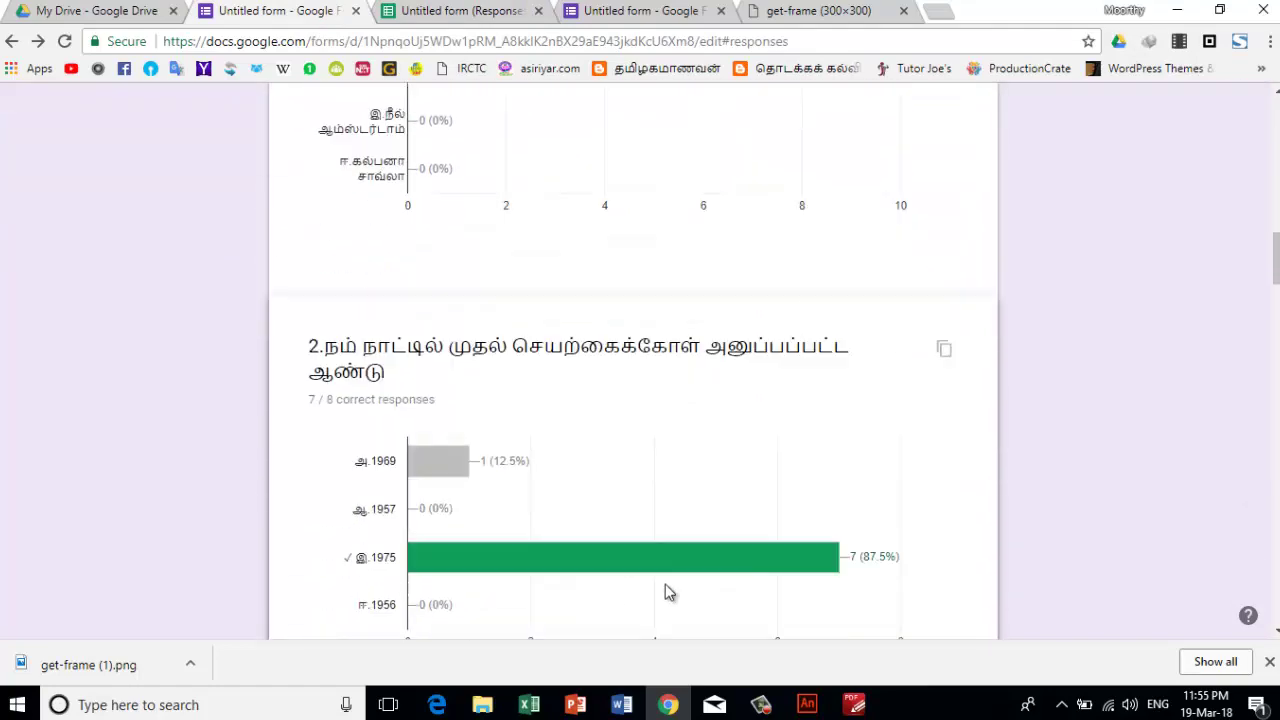
click(772, 708)
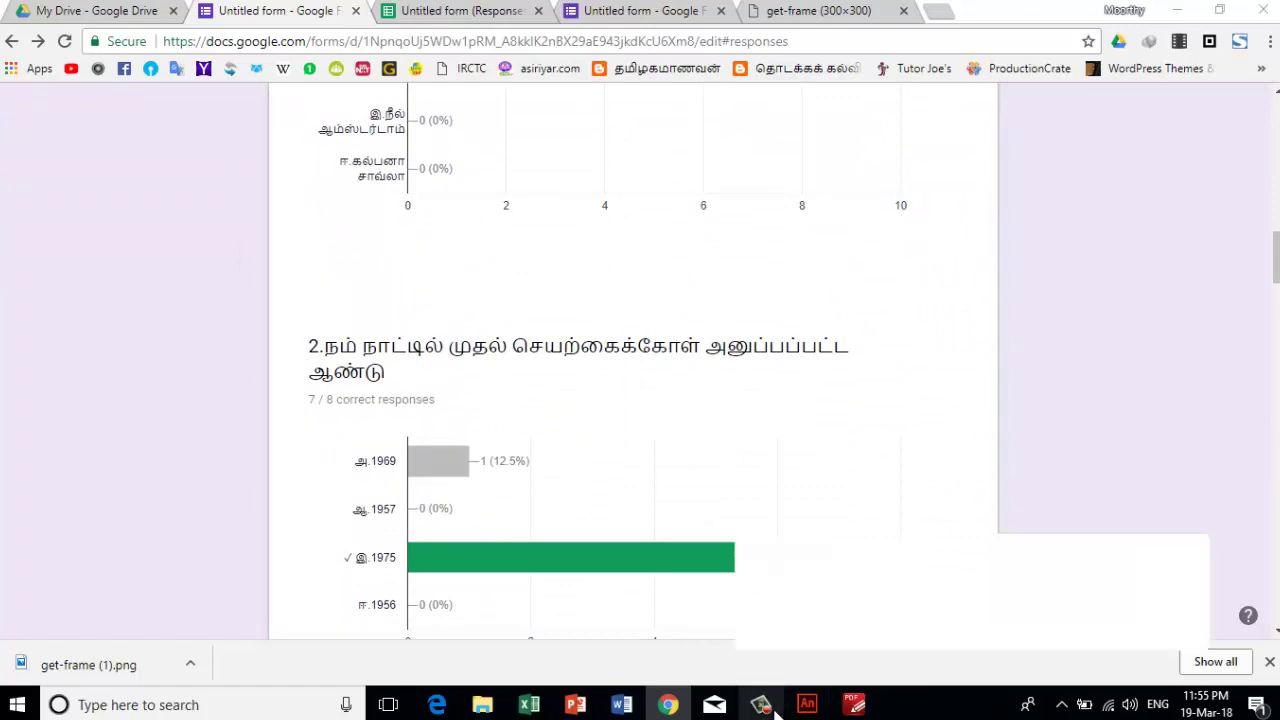